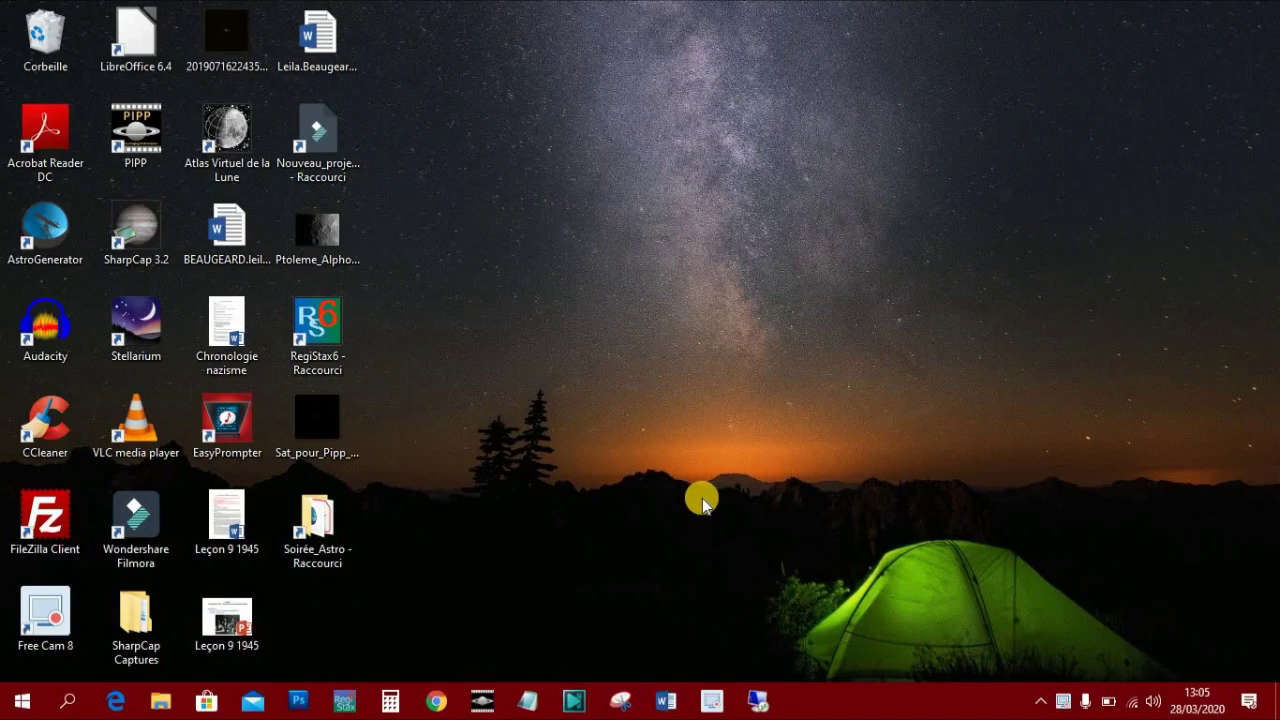
- Launch GIMP 2.10.14 from the G section of the Windows Start menu
click(24, 698)
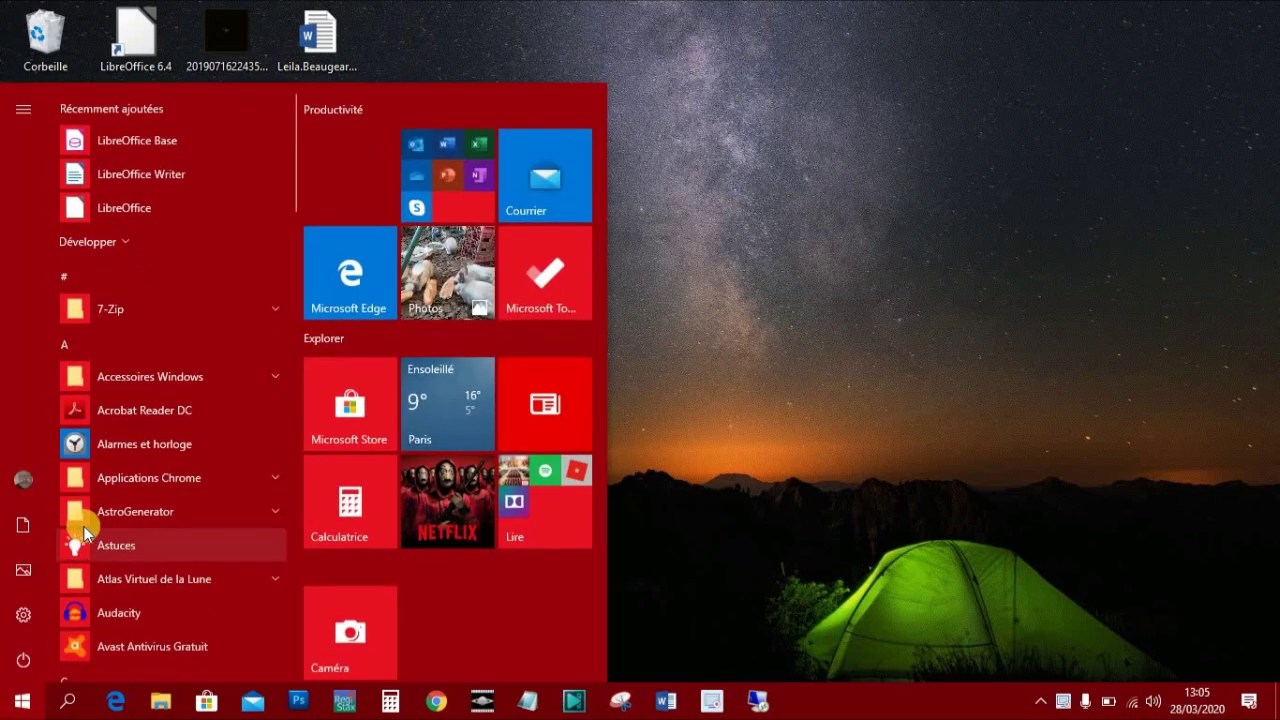
scroll(87, 524, down, 3)
scroll(109, 503, down, 3)
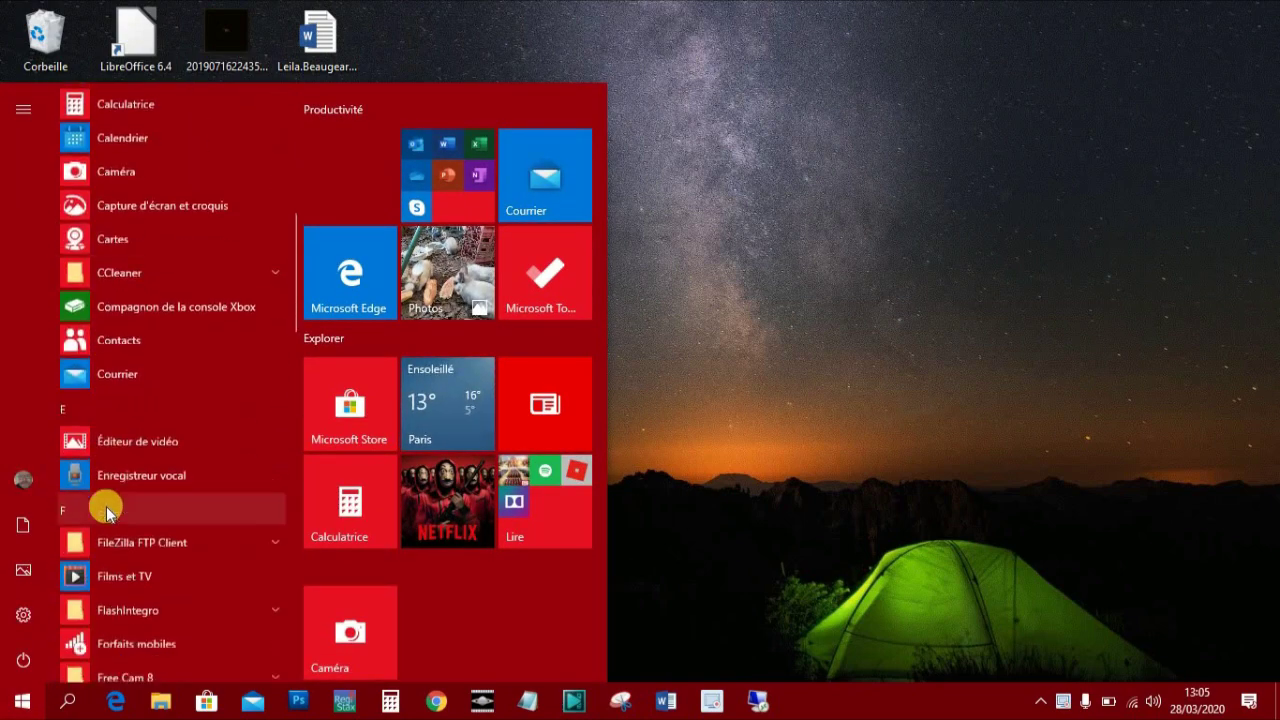
scroll(103, 509, down, 3)
click(108, 462)
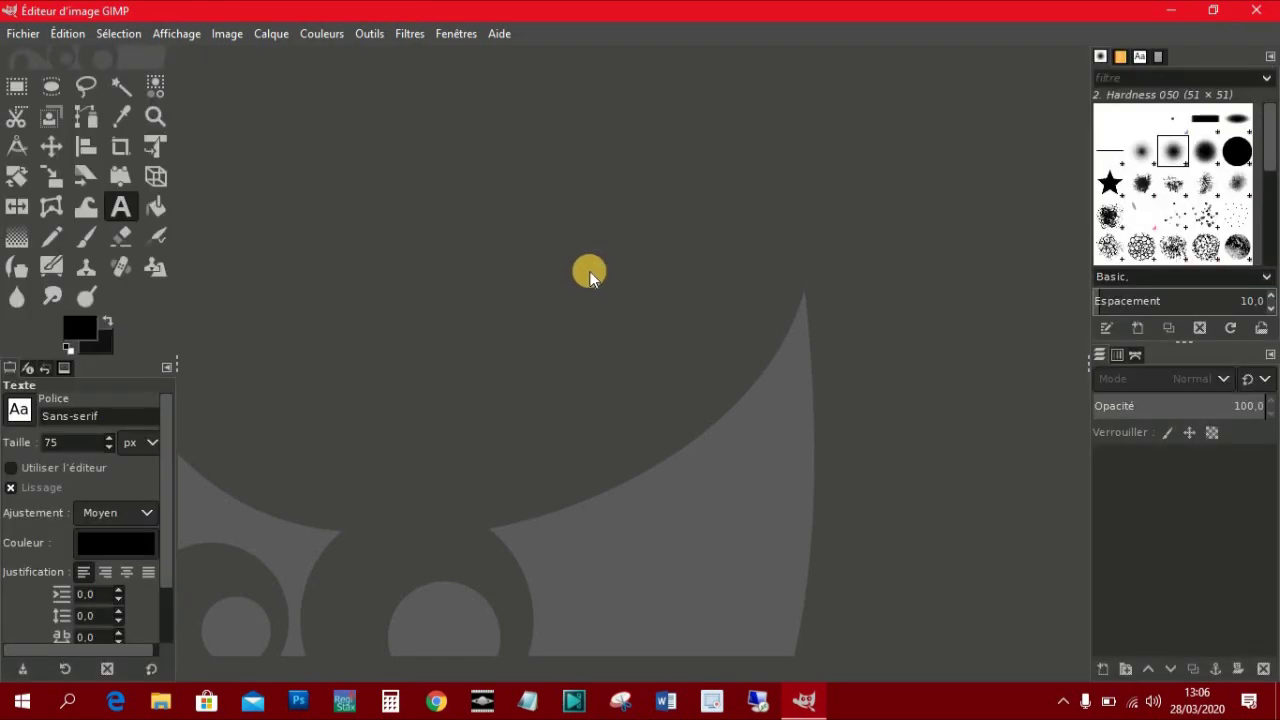
- Open 20200323_213730.jpg from recent files and accept its EXIF rotation to portrait
click(23, 36)
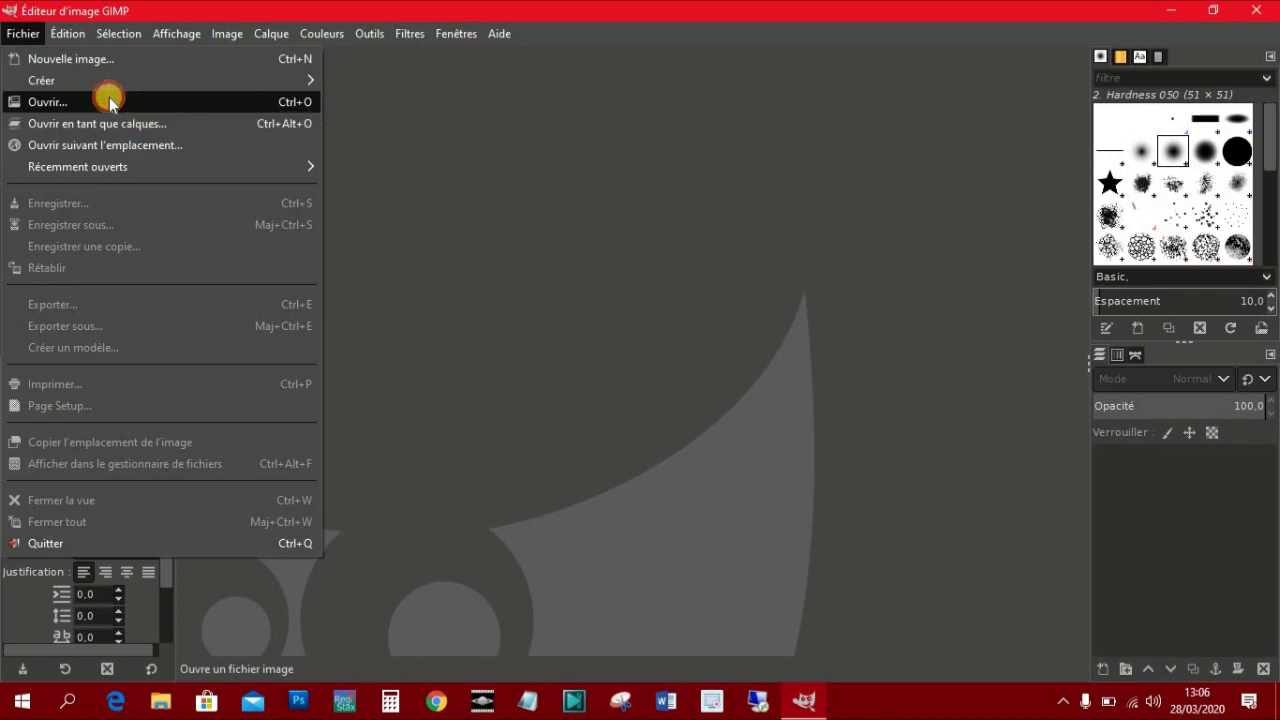
click(110, 102)
click(417, 157)
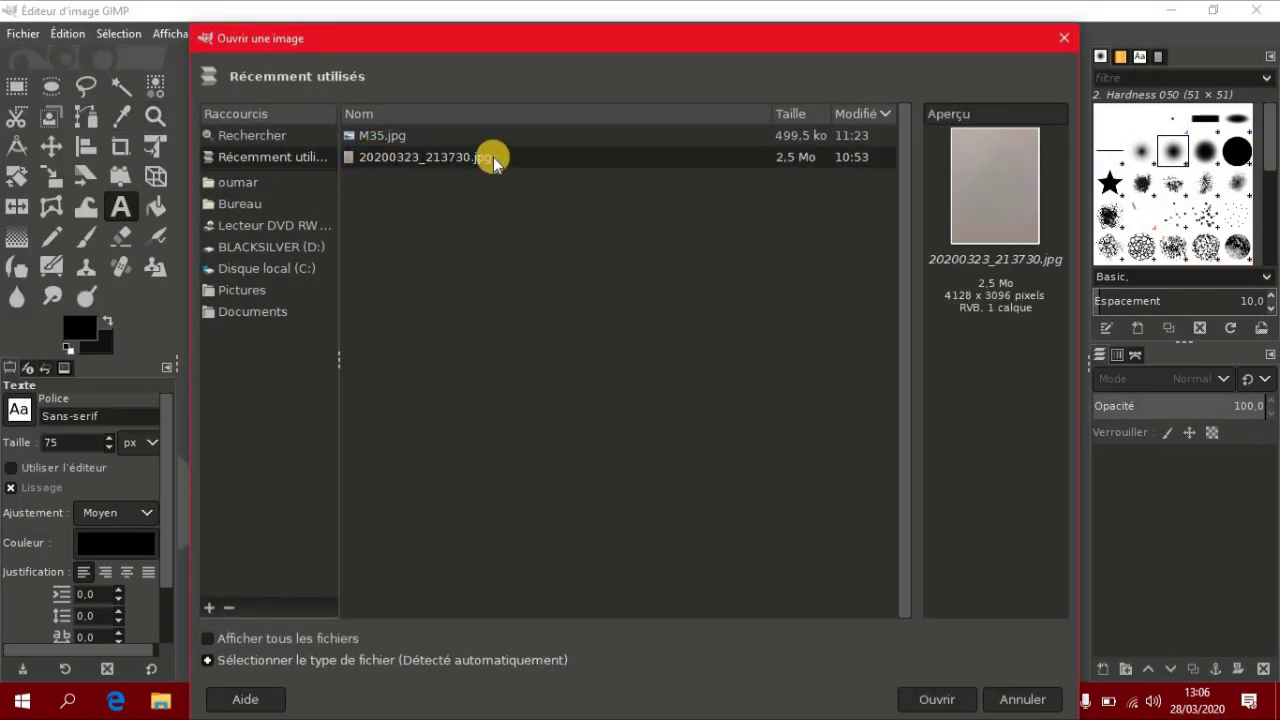
drag(488, 161, 1007, 183)
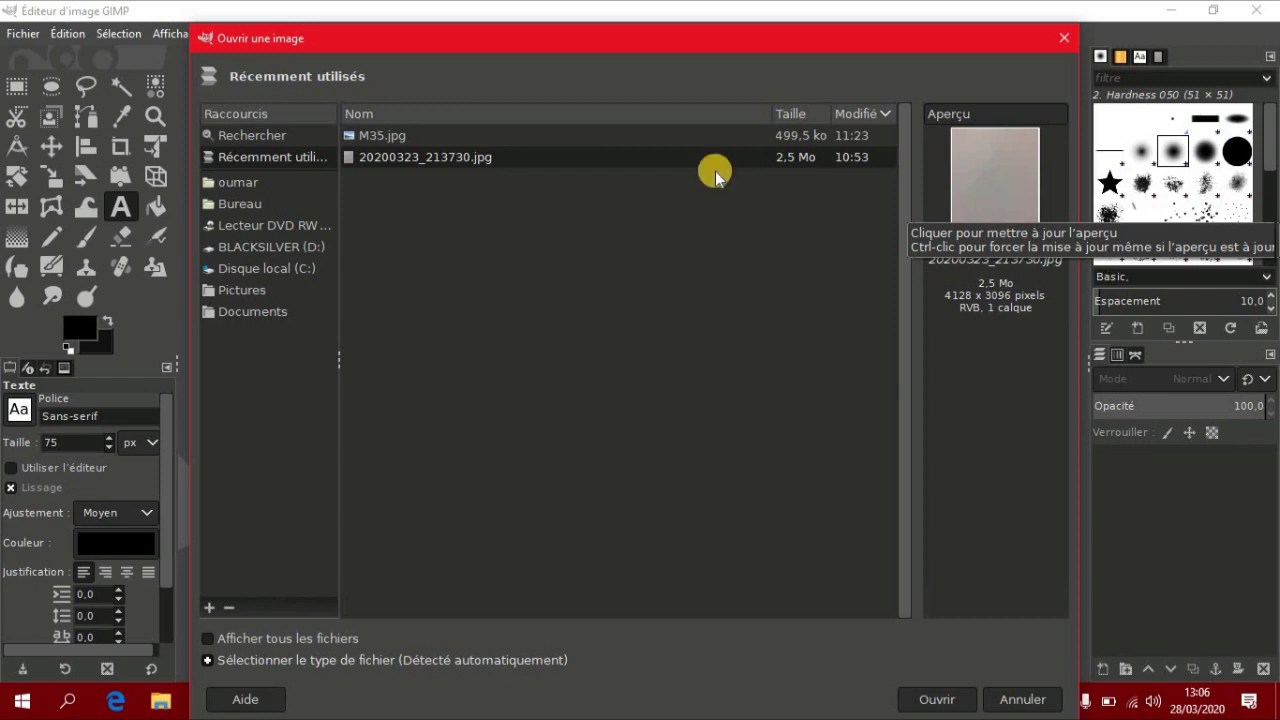
double_click(401, 162)
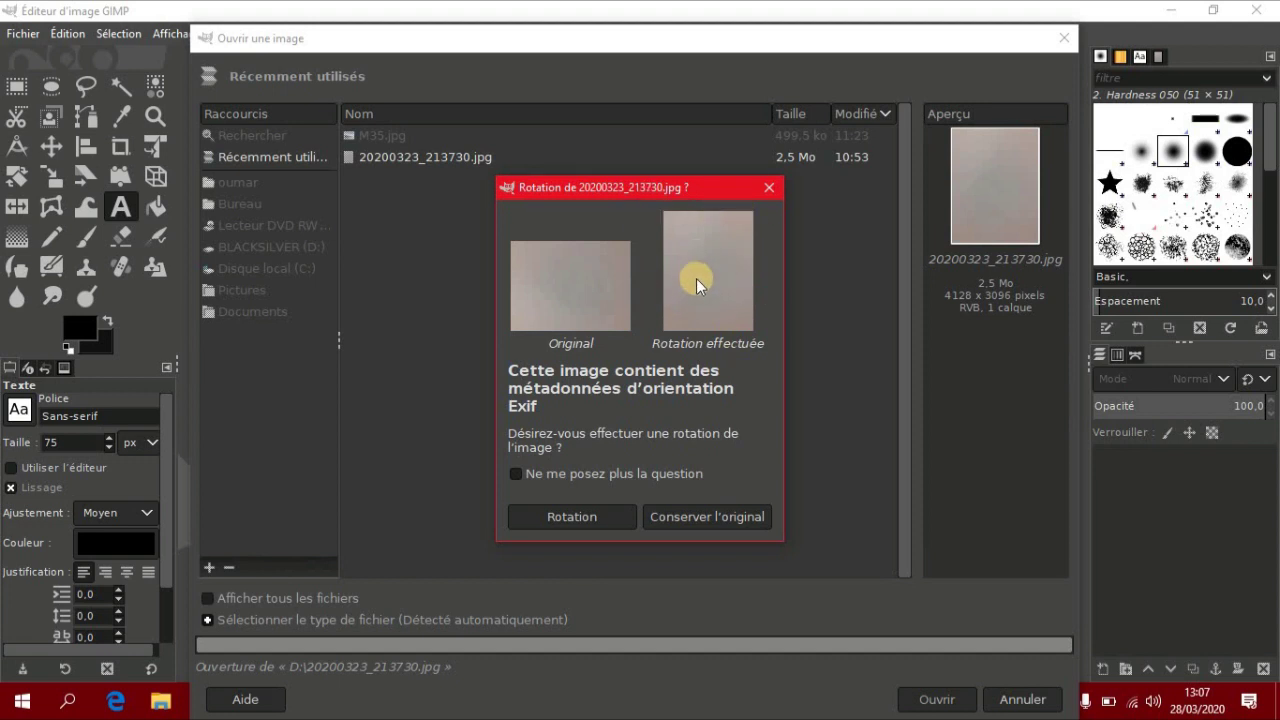
click(575, 517)
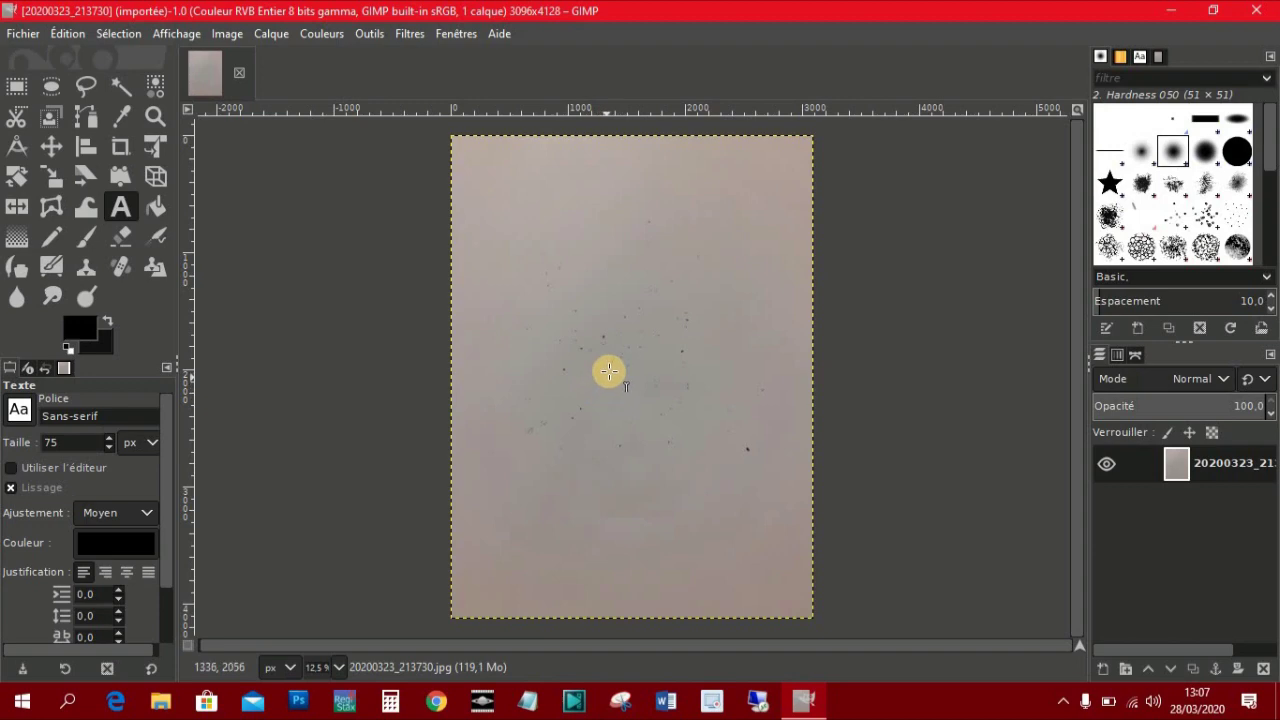
- Zoom in and out repeatedly to inspect the star specks on the sketch
scroll(600, 380, up, 3)
scroll(608, 370, up, 4)
scroll(611, 366, down, 5)
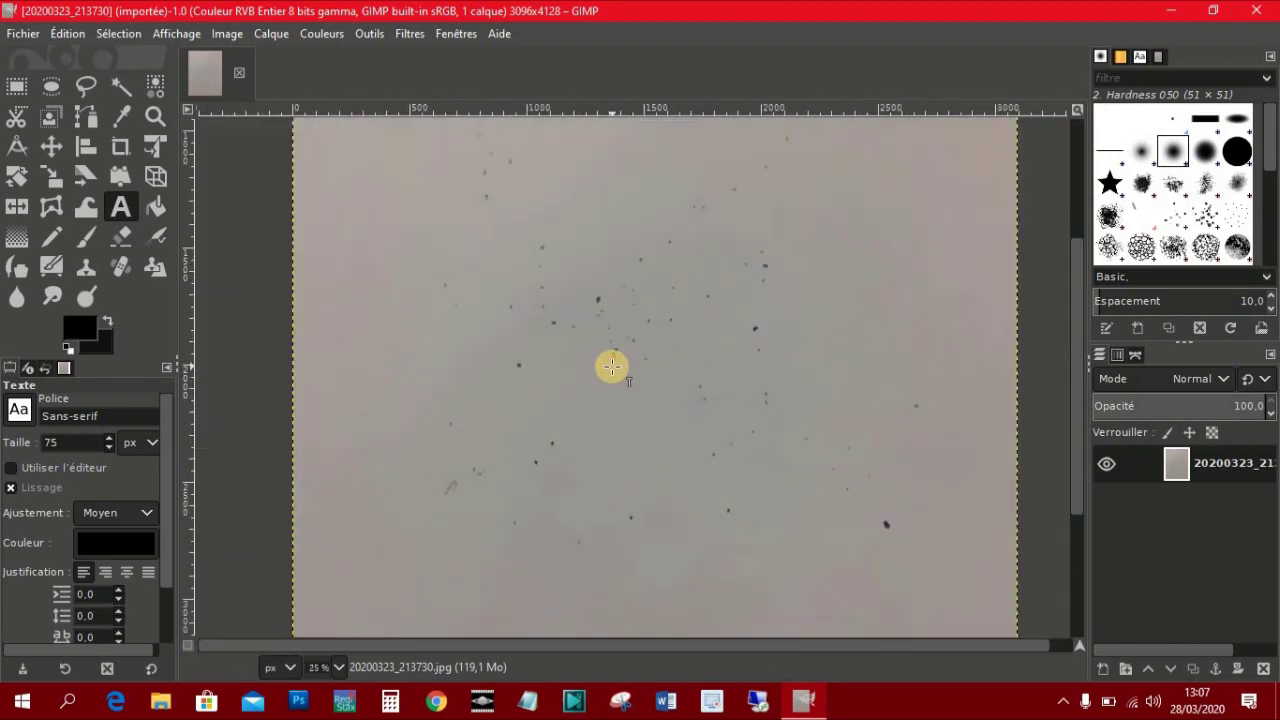
scroll(609, 366, down, 2)
scroll(630, 290, up, 3)
scroll(628, 277, down, 1)
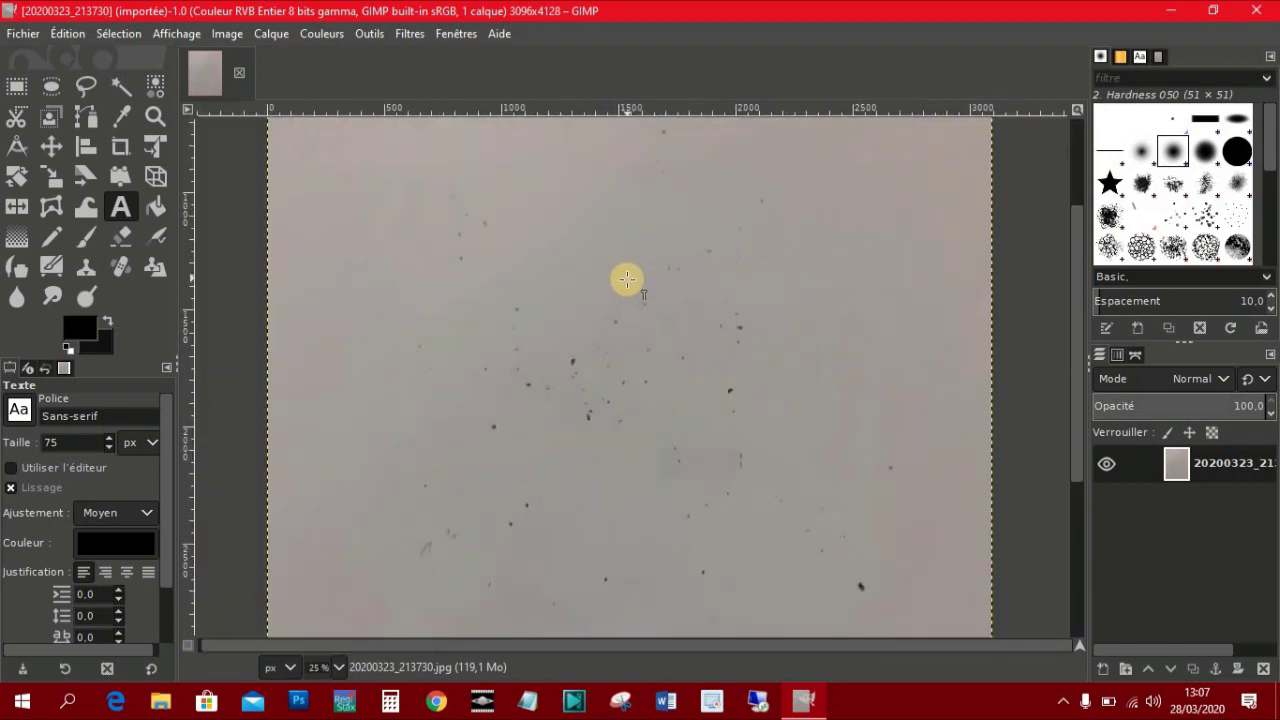
scroll(628, 277, down, 2)
scroll(475, 150, up, 3)
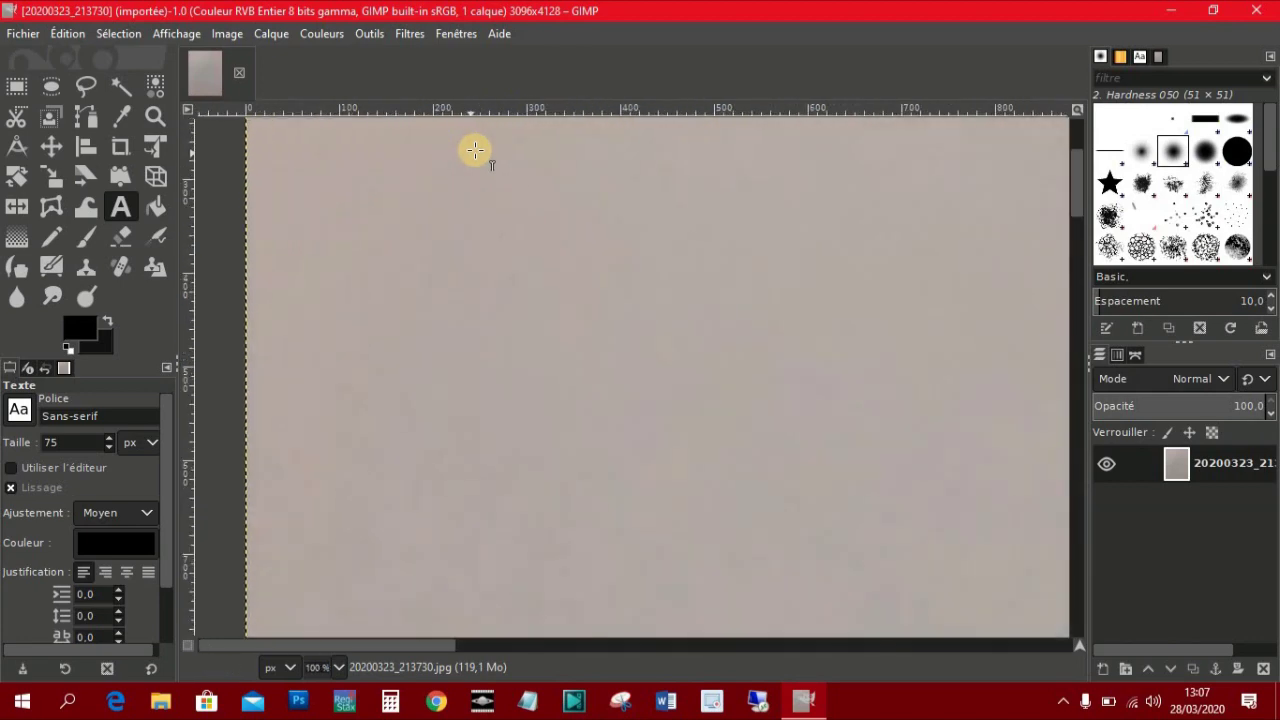
scroll(475, 150, down, 5)
scroll(645, 354, up, 3)
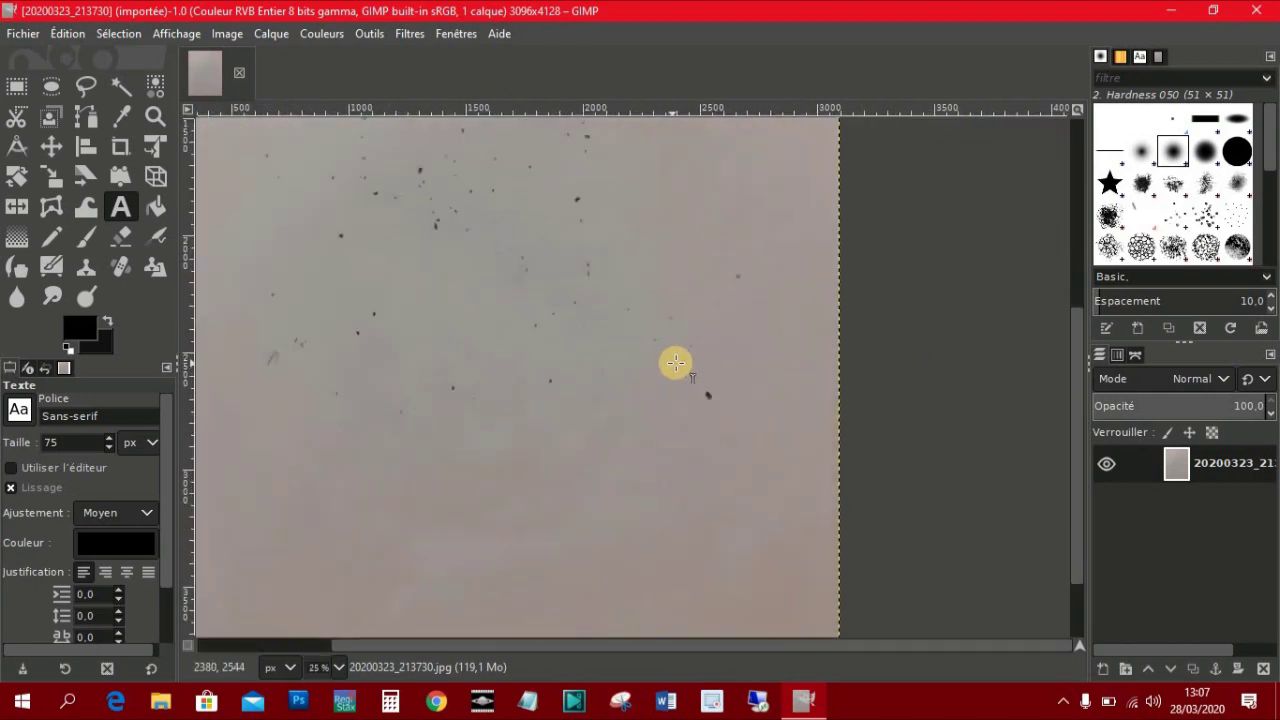
scroll(674, 363, up, 1)
scroll(754, 420, down, 1)
scroll(743, 403, down, 3)
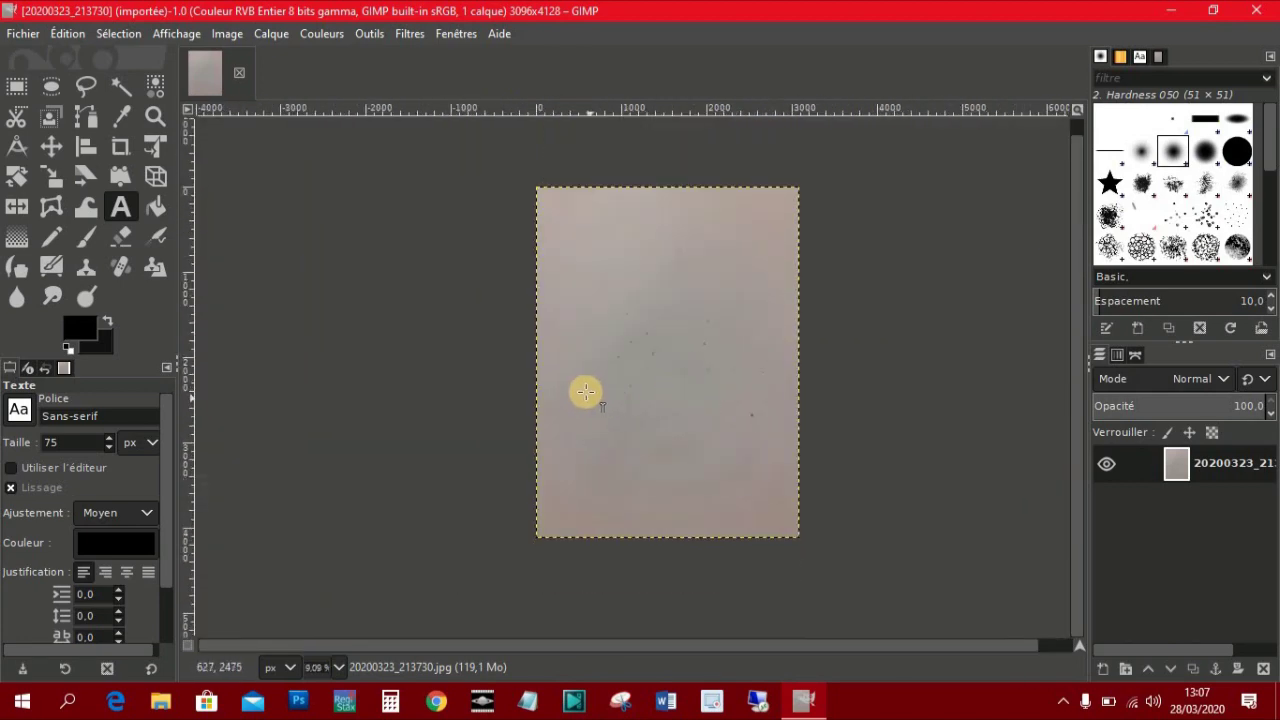
scroll(605, 388, up, 3)
scroll(586, 389, up, 1)
scroll(586, 384, down, 2)
scroll(586, 384, down, 1)
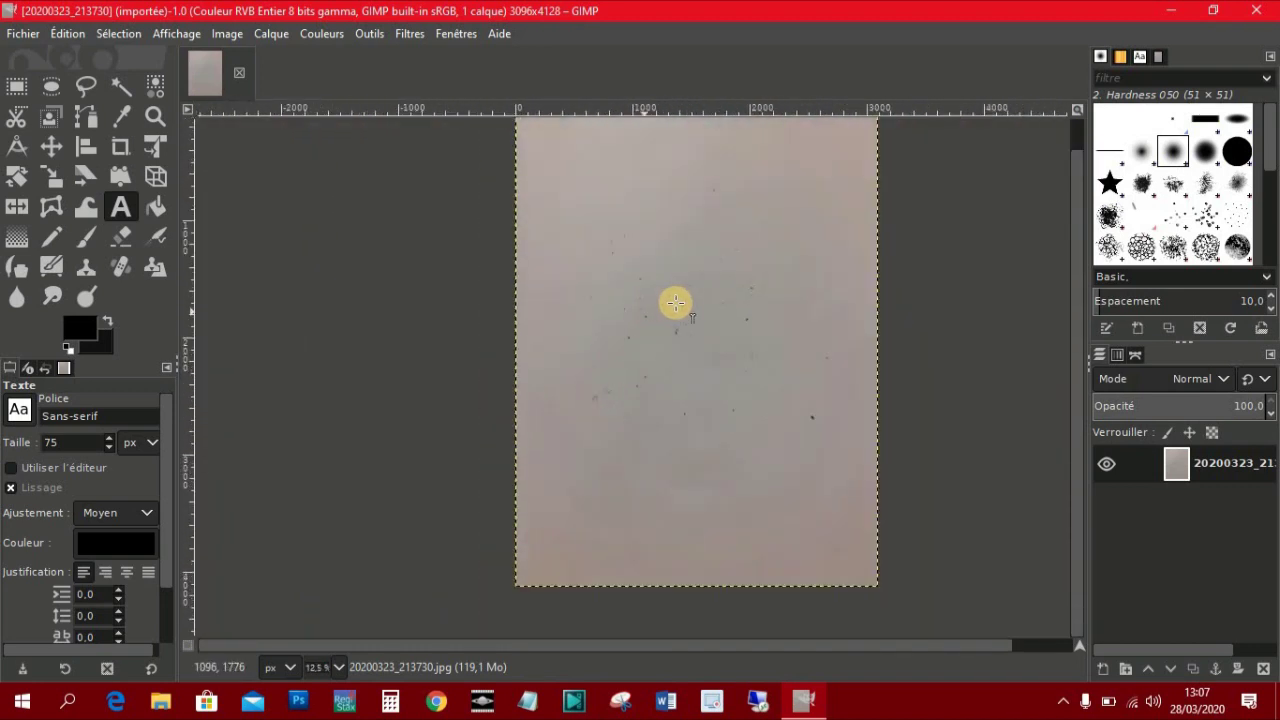
scroll(688, 300, up, 6)
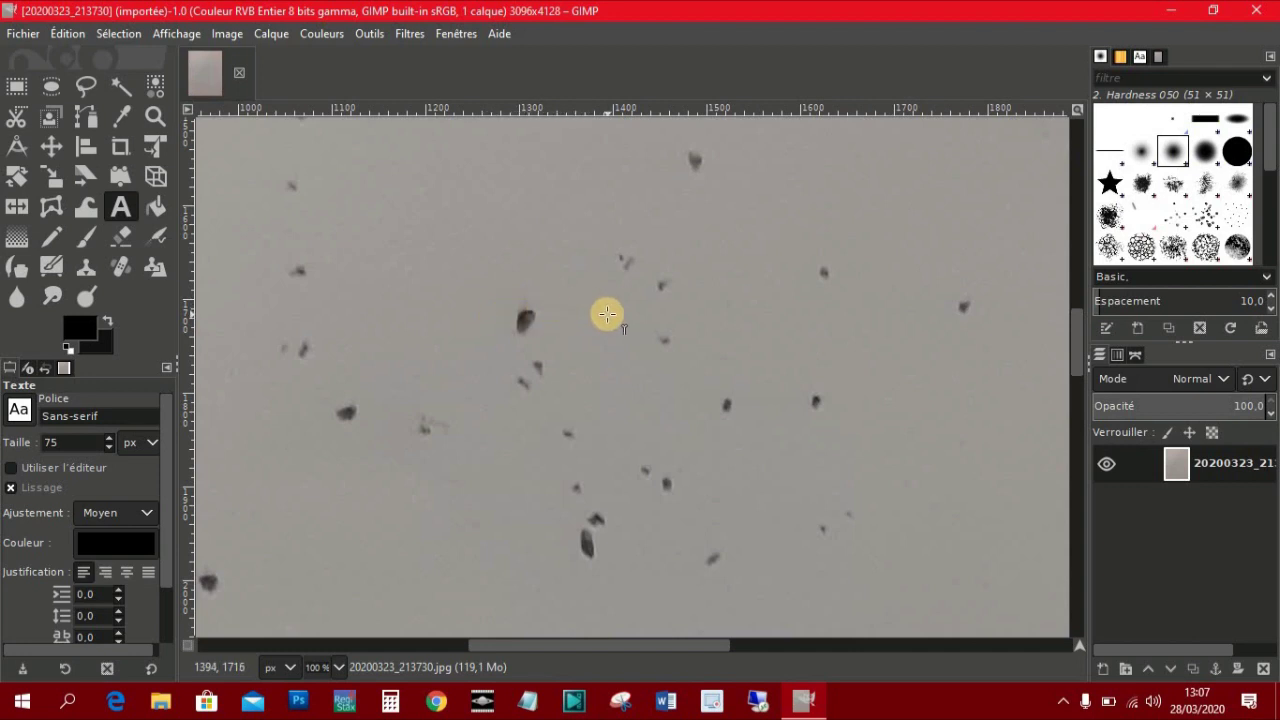
scroll(607, 314, down, 1)
scroll(623, 323, down, 1)
scroll(778, 535, up, 5)
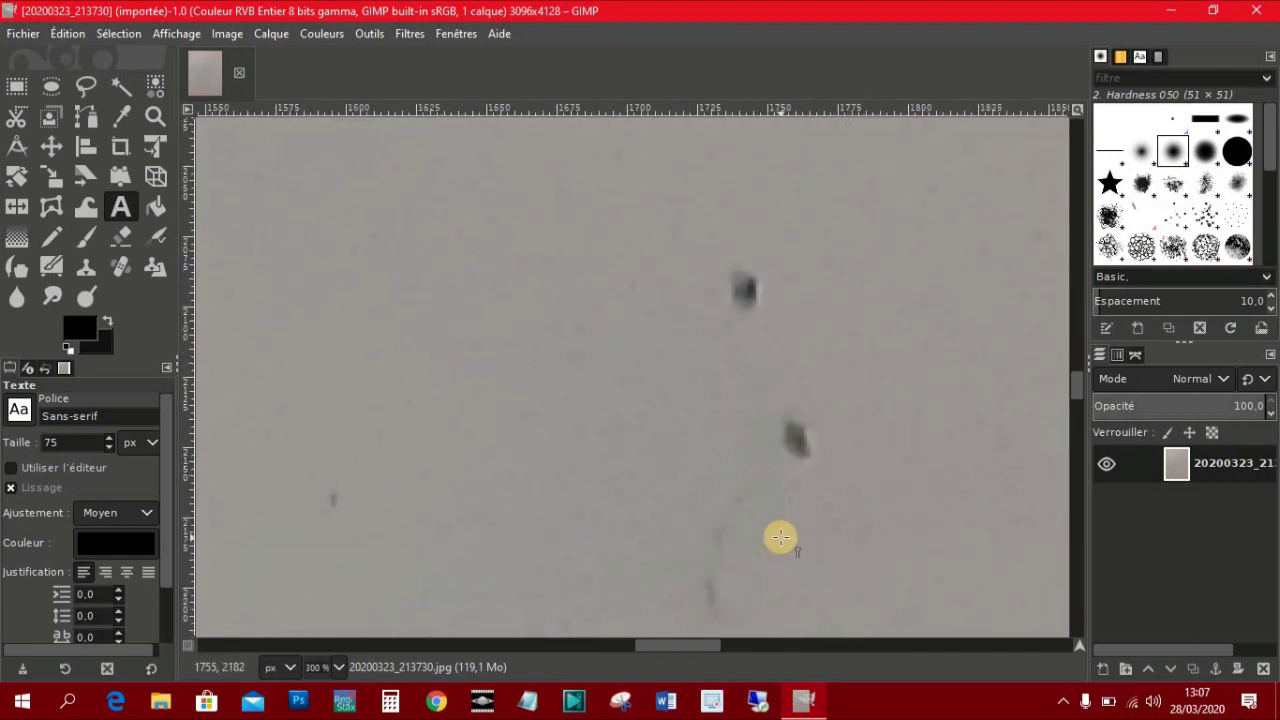
scroll(780, 537, up, 1)
scroll(737, 531, up, 1)
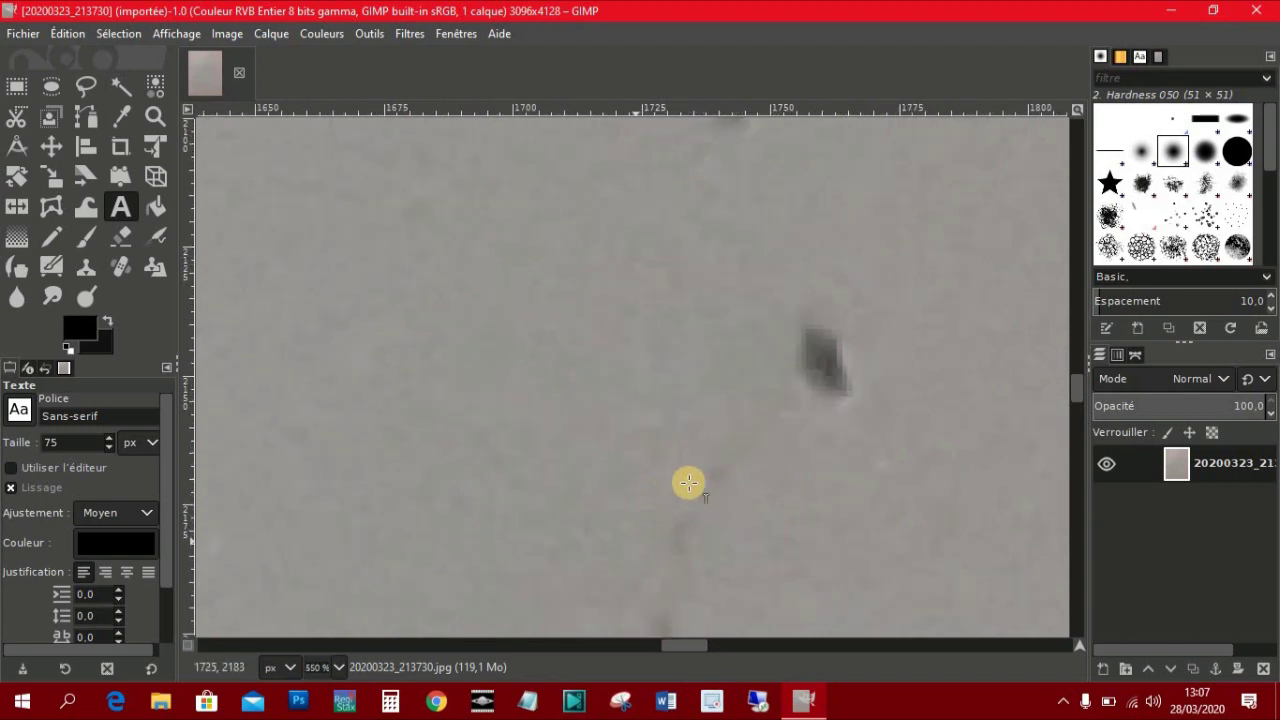
scroll(660, 496, down, 3)
scroll(650, 480, down, 1)
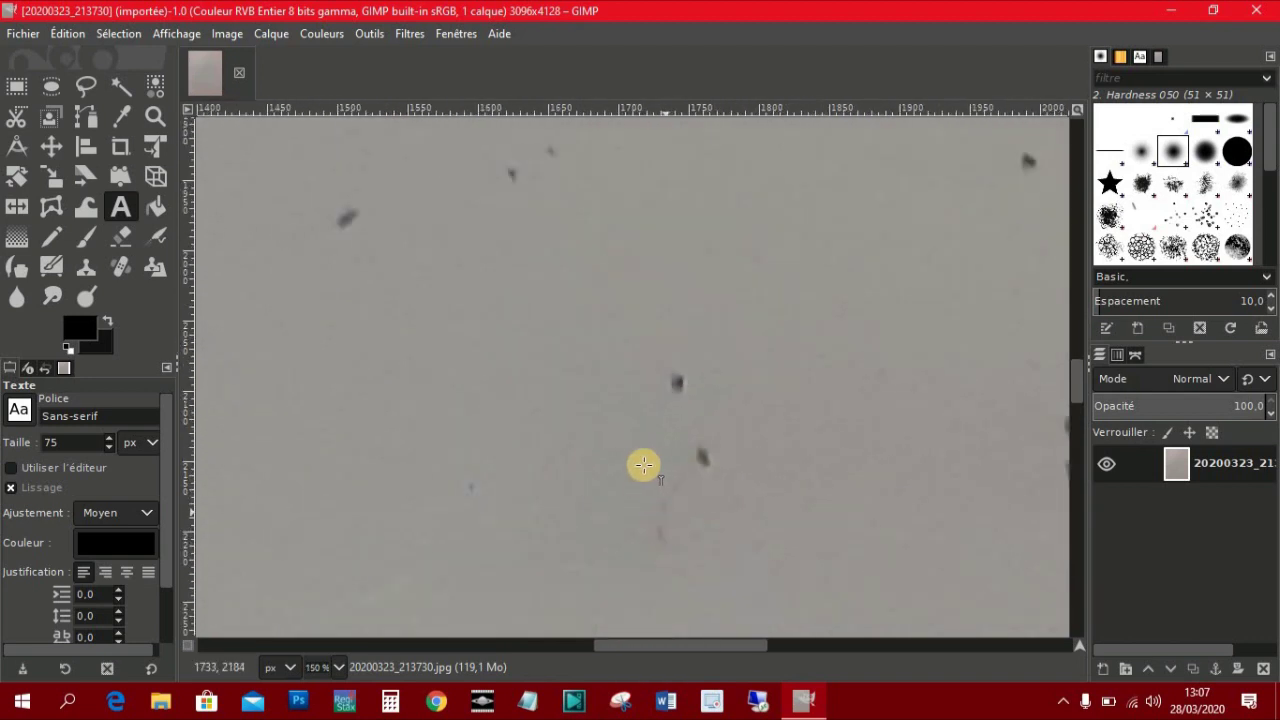
scroll(651, 435, down, 4)
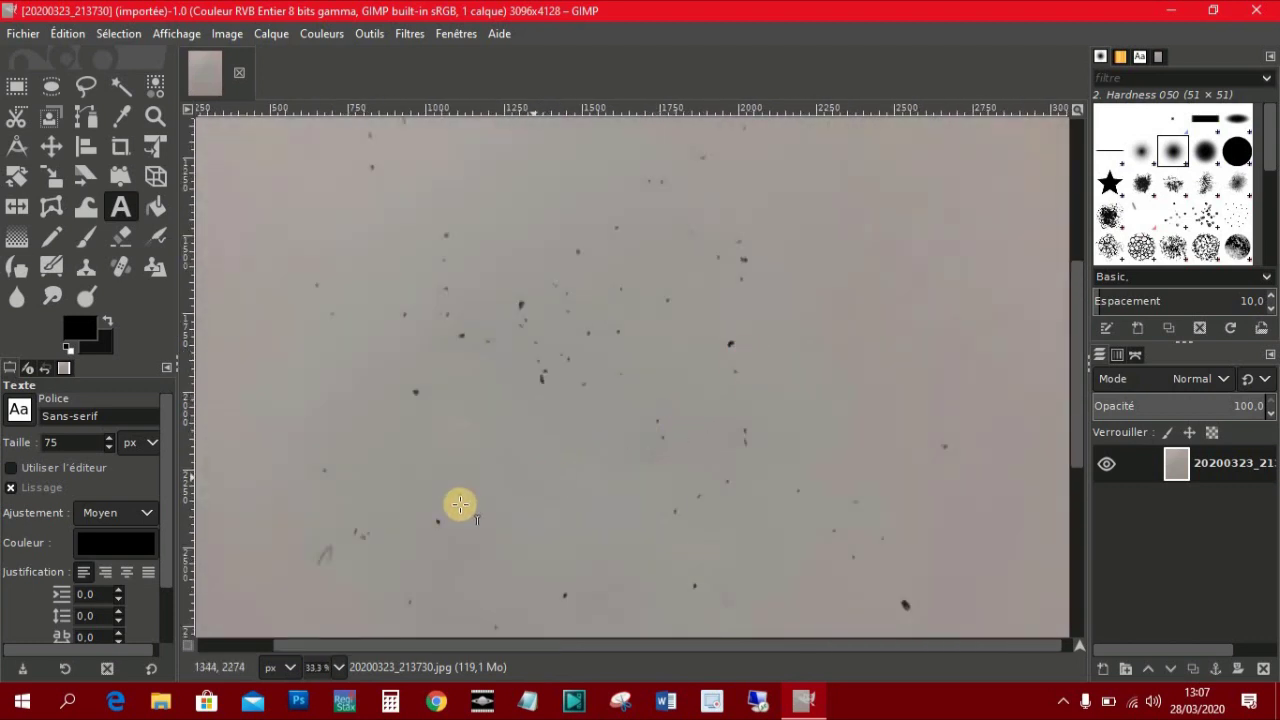
scroll(309, 551, up, 1)
scroll(297, 551, up, 1)
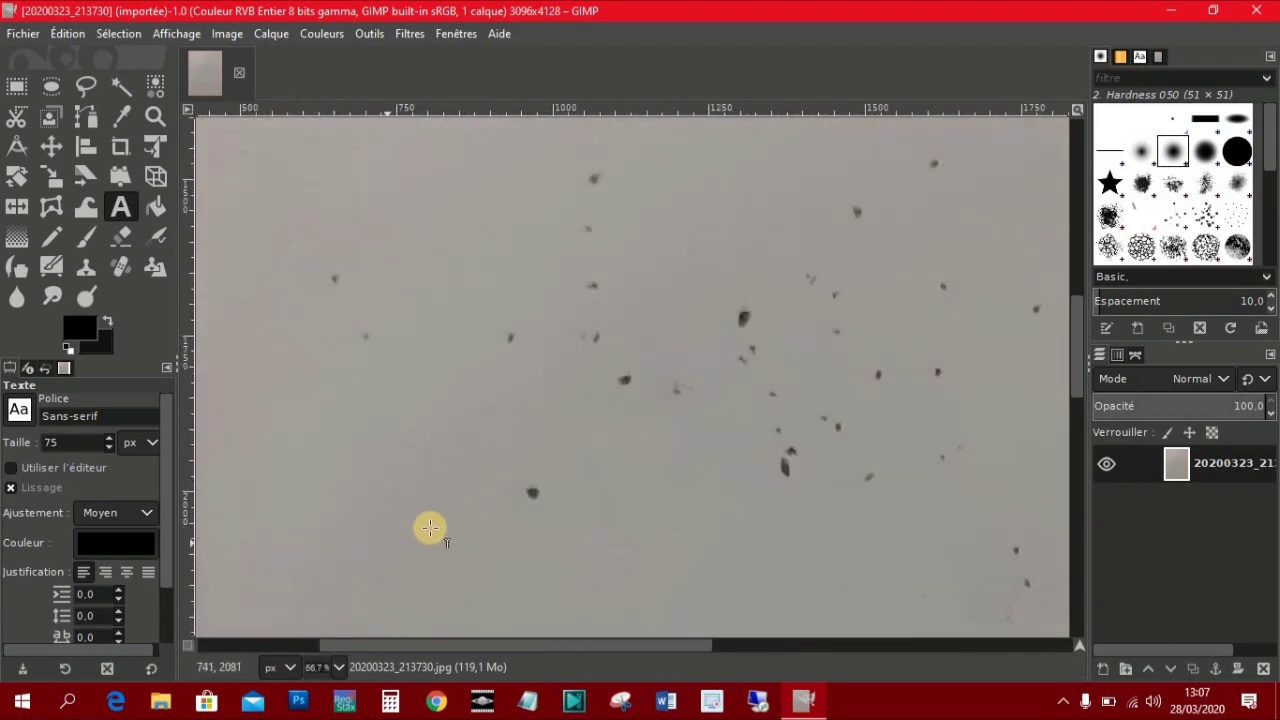
scroll(340, 574, up, 2)
scroll(365, 545, up, 2)
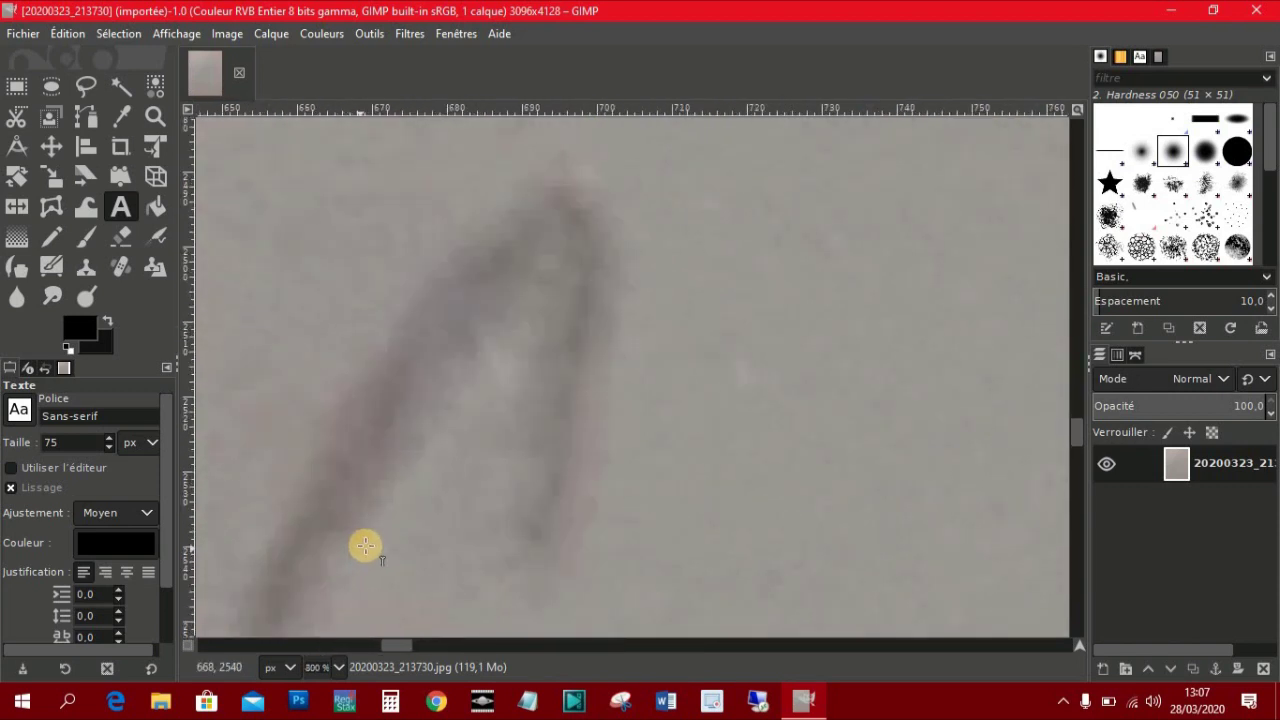
- Zoom back out and start an empty text box near the image bottom
scroll(365, 545, down, 1)
scroll(365, 545, down, 1)
scroll(365, 545, down, 1)
scroll(365, 545, down, 1)
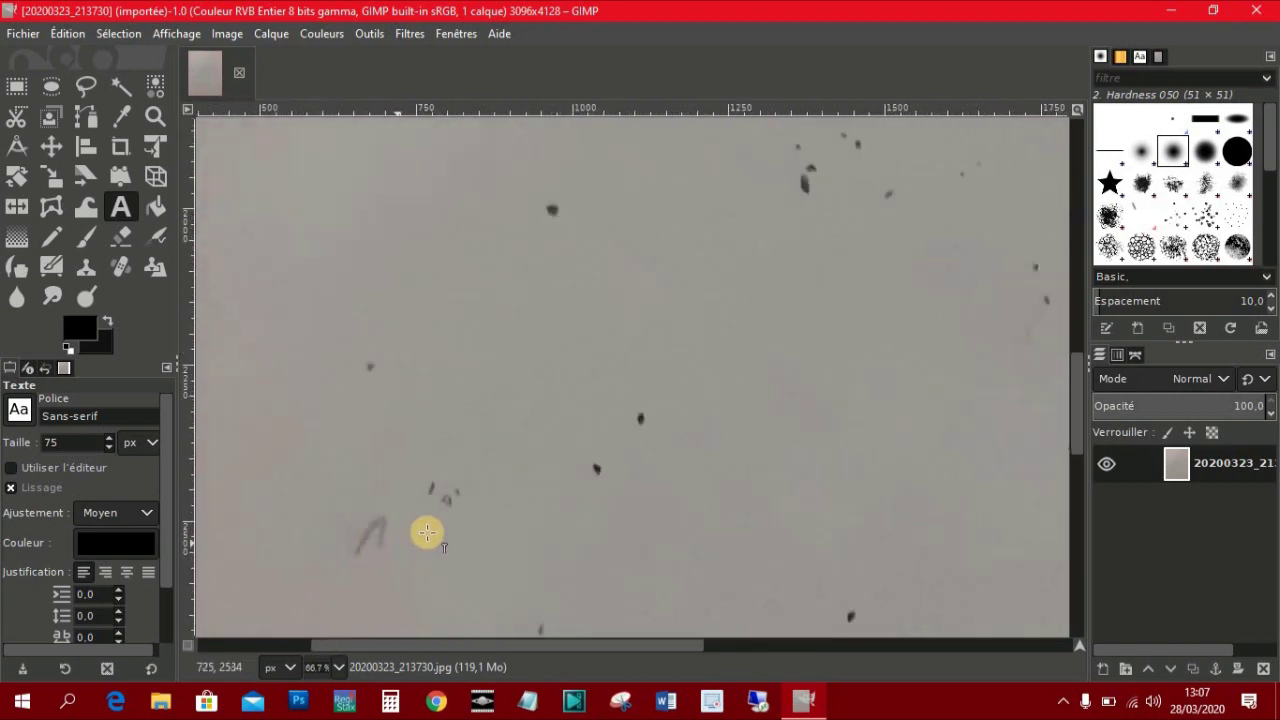
scroll(410, 530, down, 1)
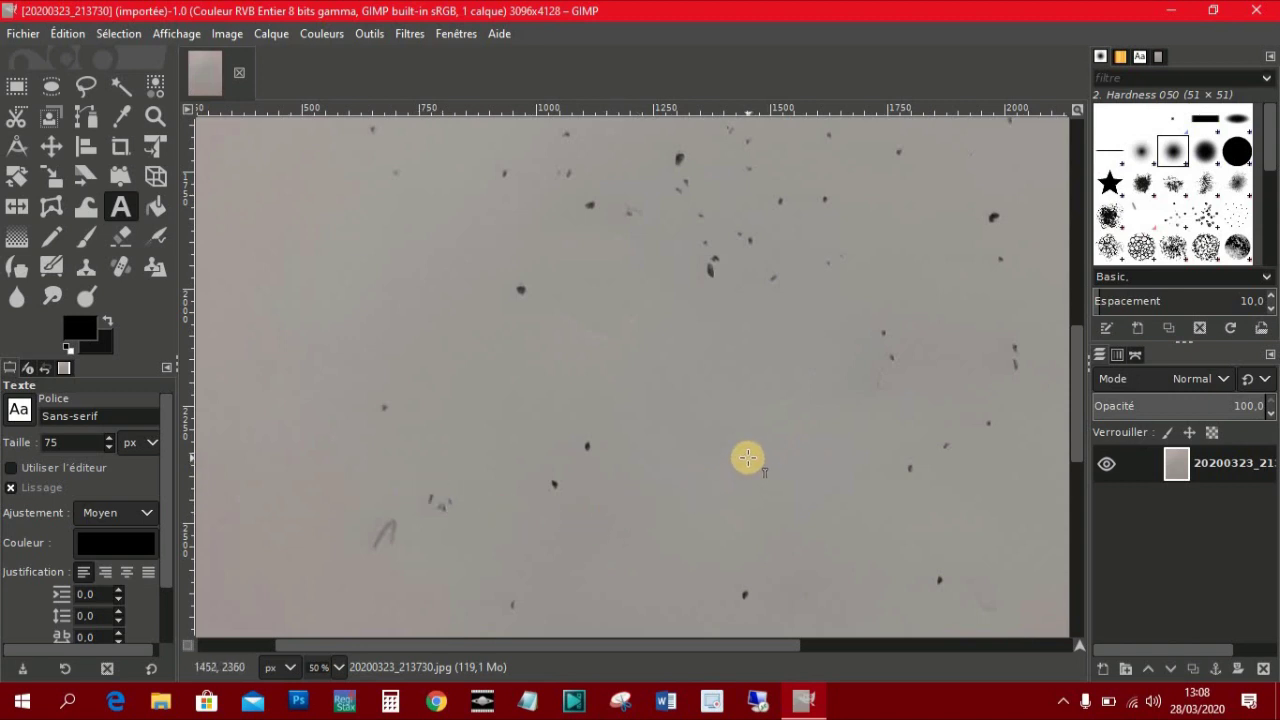
ctrl+scroll(747, 457, down, 2)
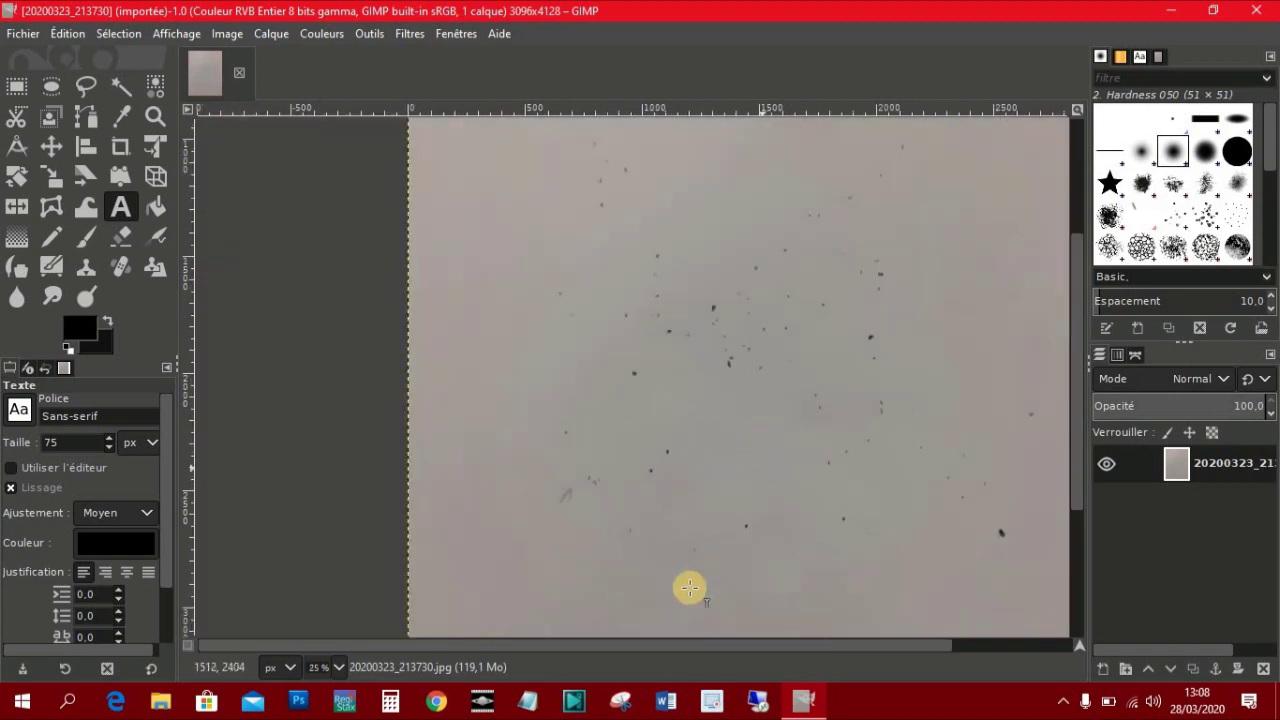
click(670, 626)
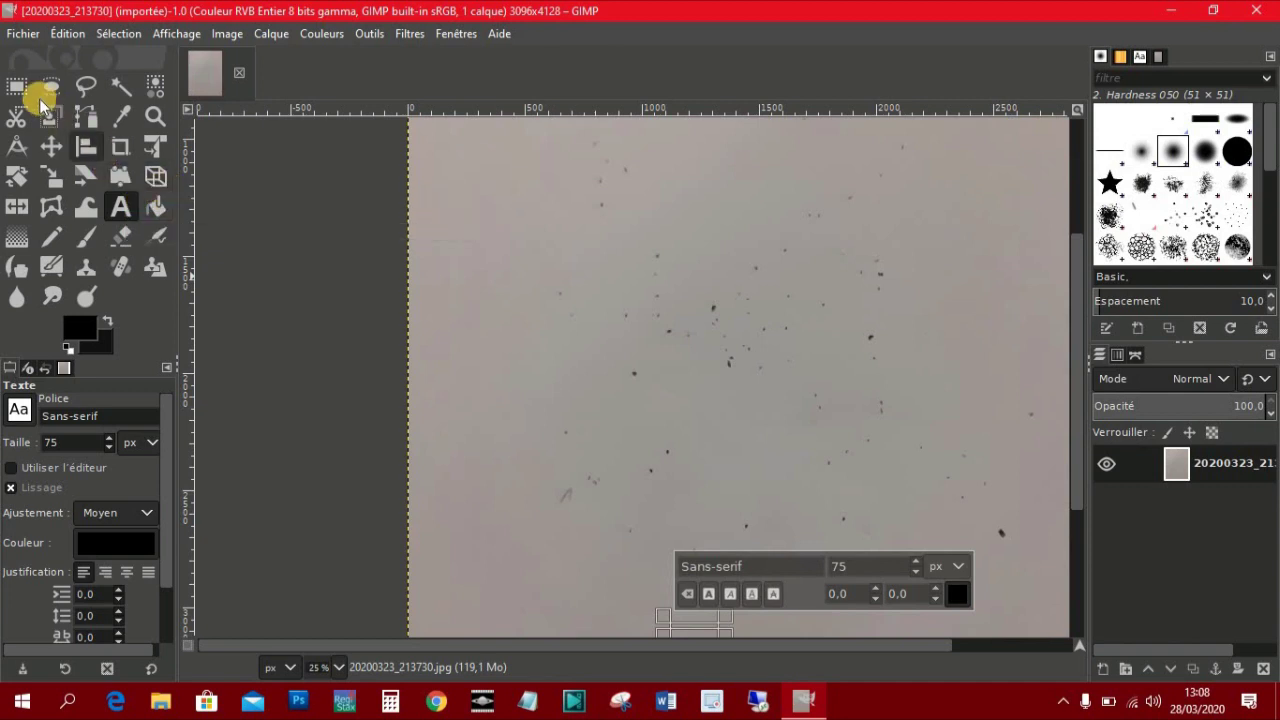
- Draw a thin rectangular selection near the image's right side, then clear it
click(17, 87)
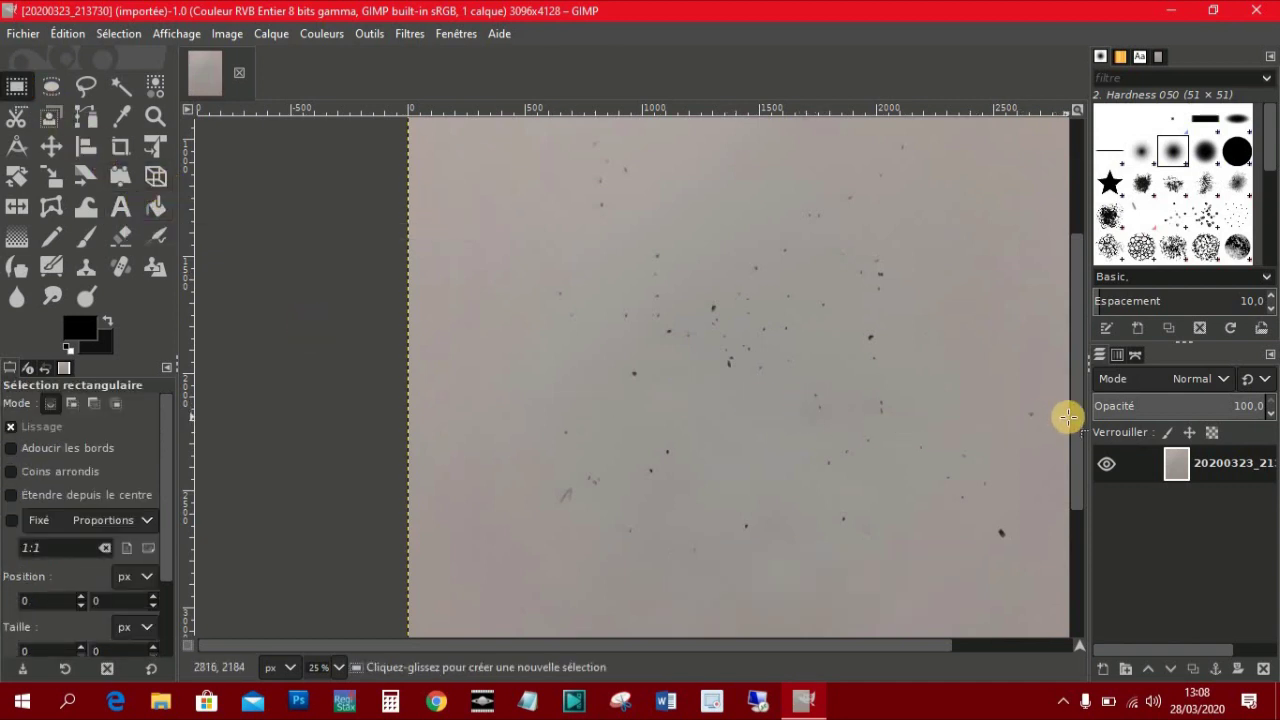
drag(1021, 373, 1012, 410)
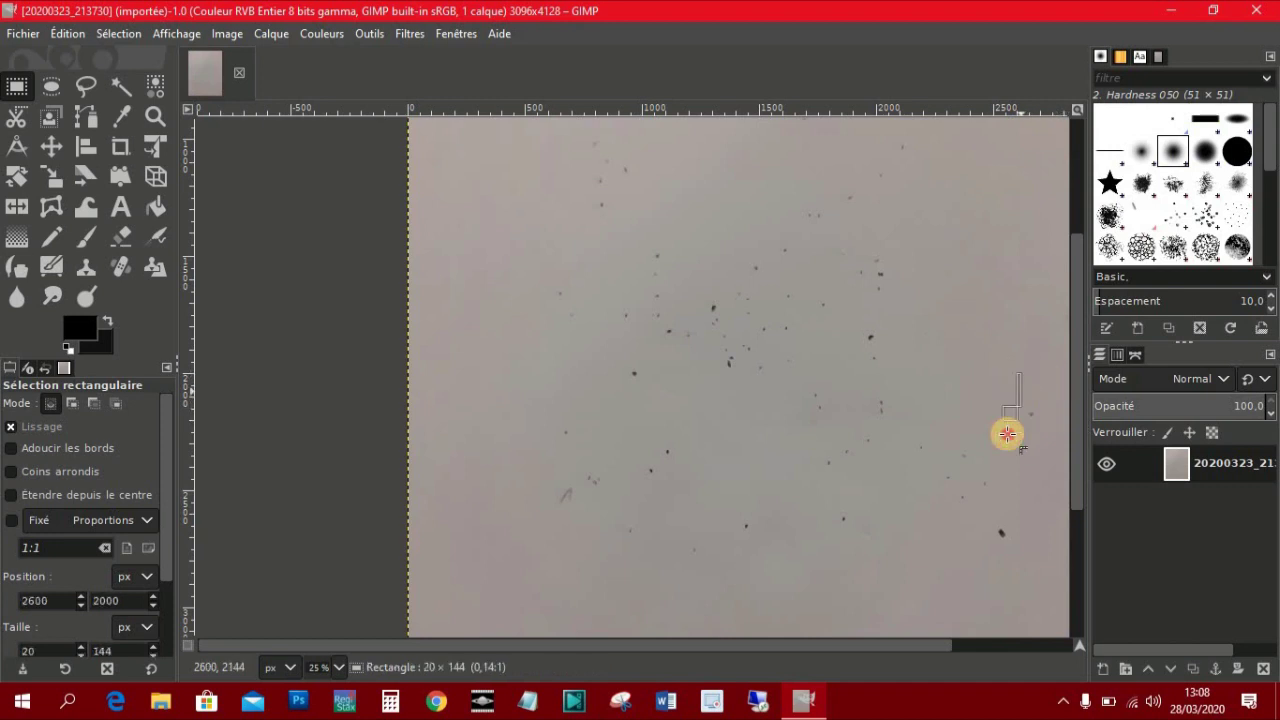
click(811, 420)
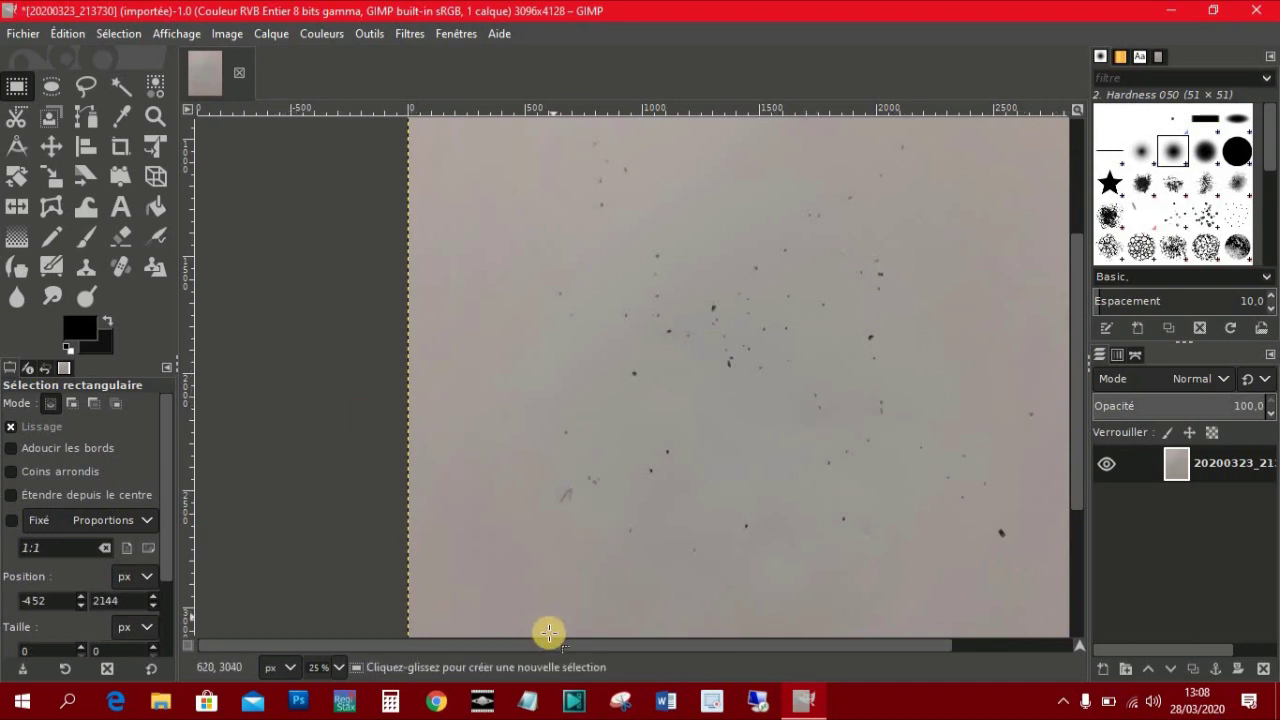
drag(549, 646, 704, 646)
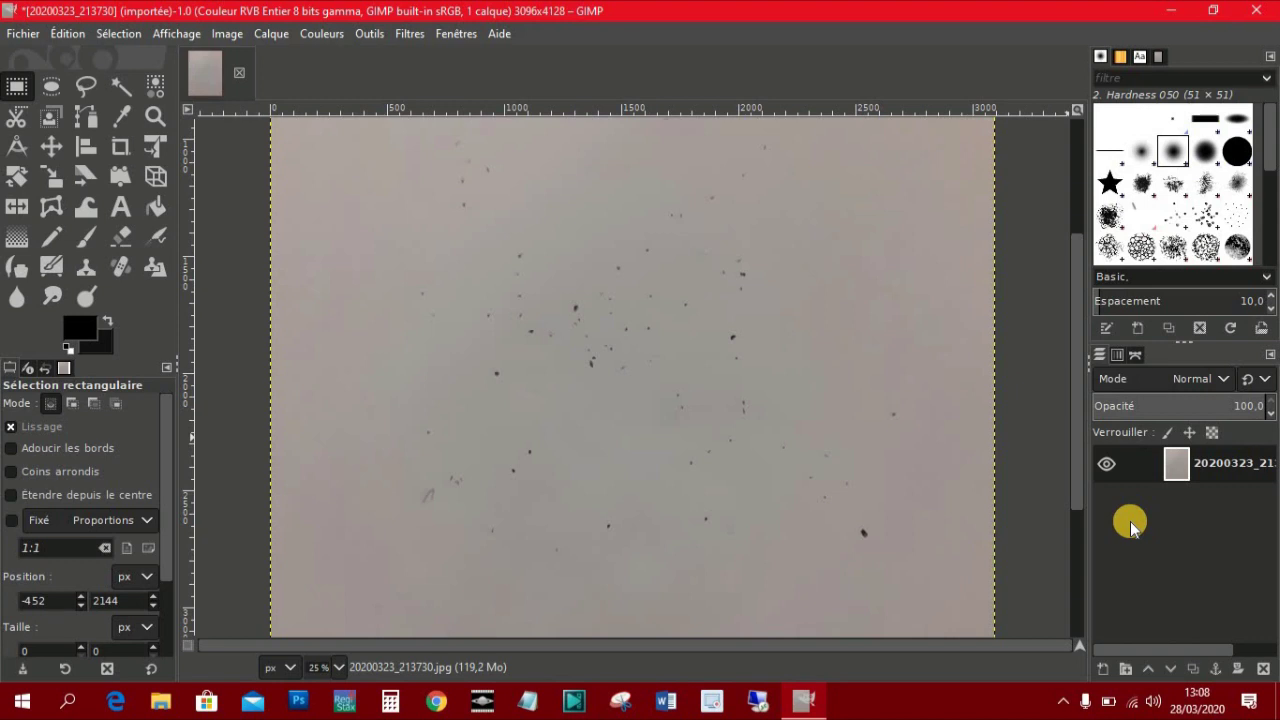
- Rename the photo's layer to 'Image originale'
double_click(1213, 466)
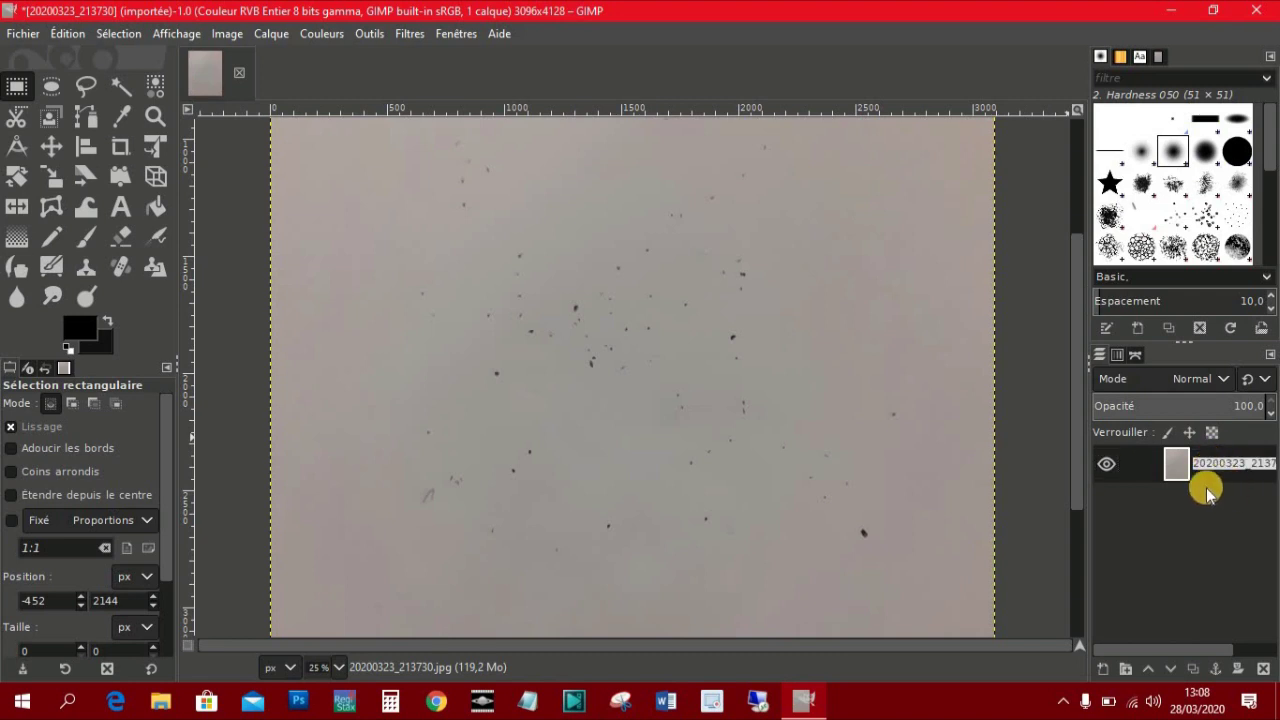
key(BackSpace)
text(Image or)
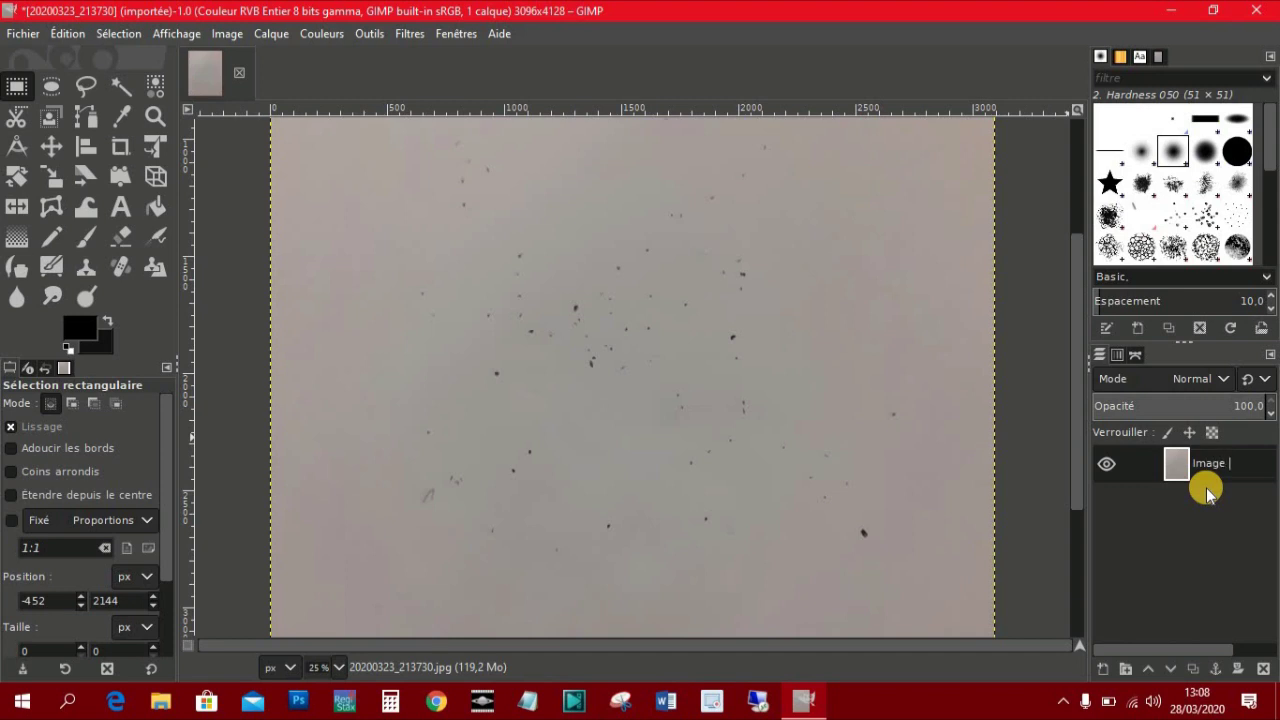
text(igin)
text(ale)
key(Return)
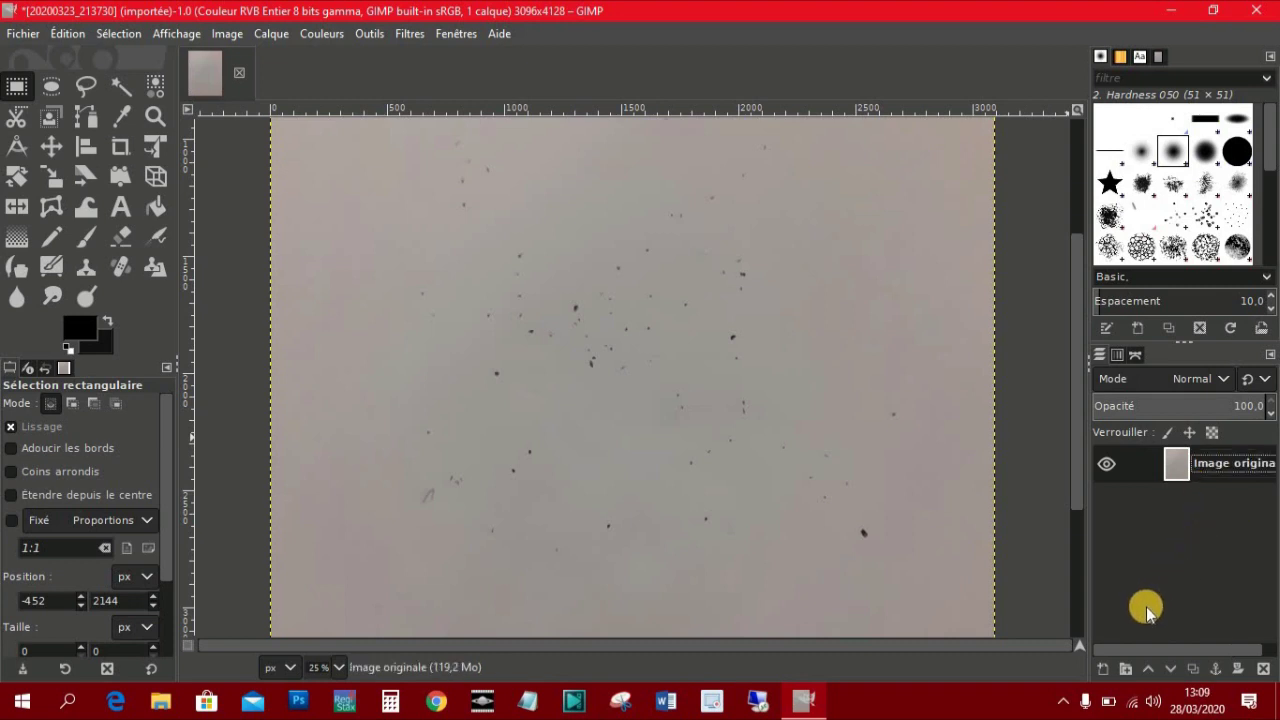
- Add three new transparent layers above the photo layer
click(1100, 670)
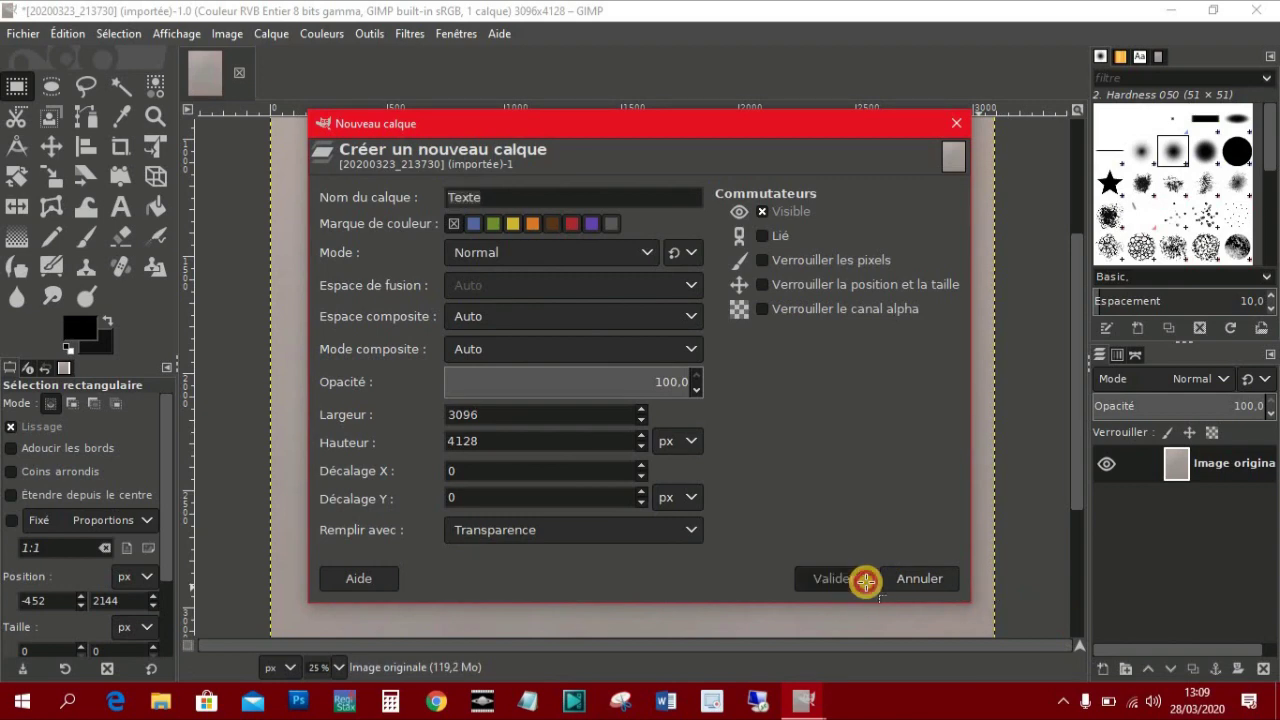
click(866, 580)
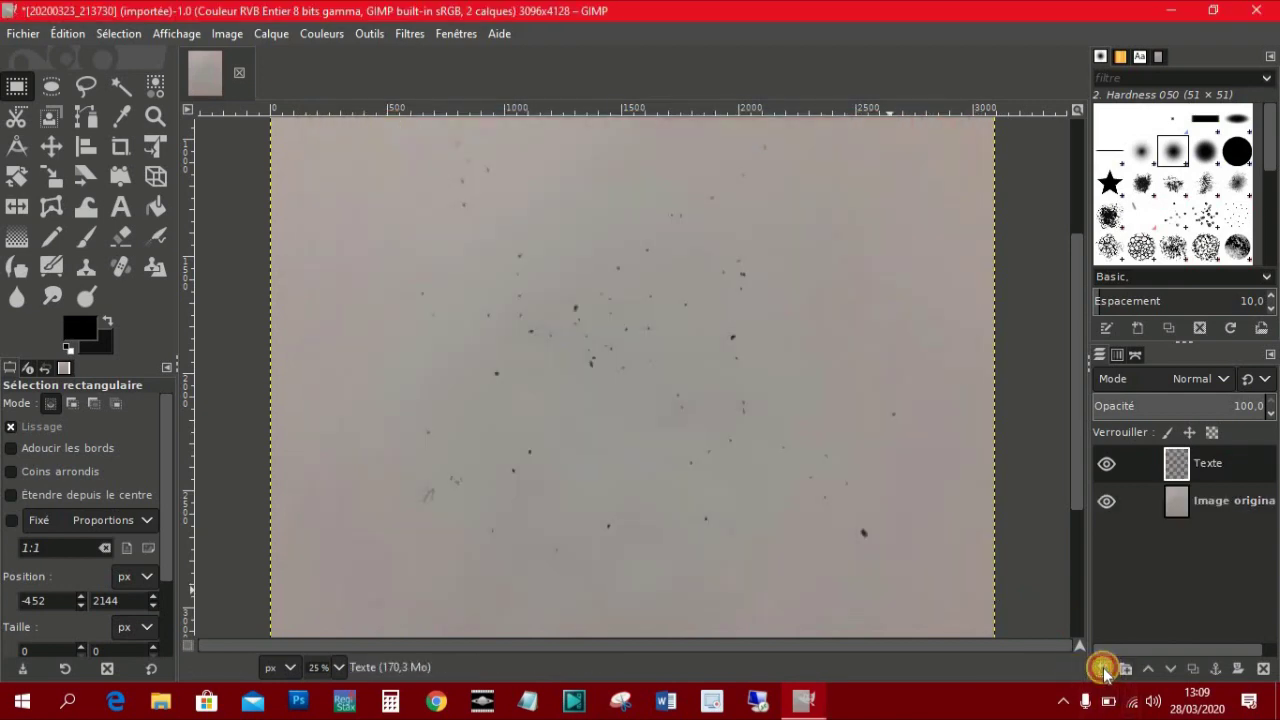
click(1103, 670)
click(836, 576)
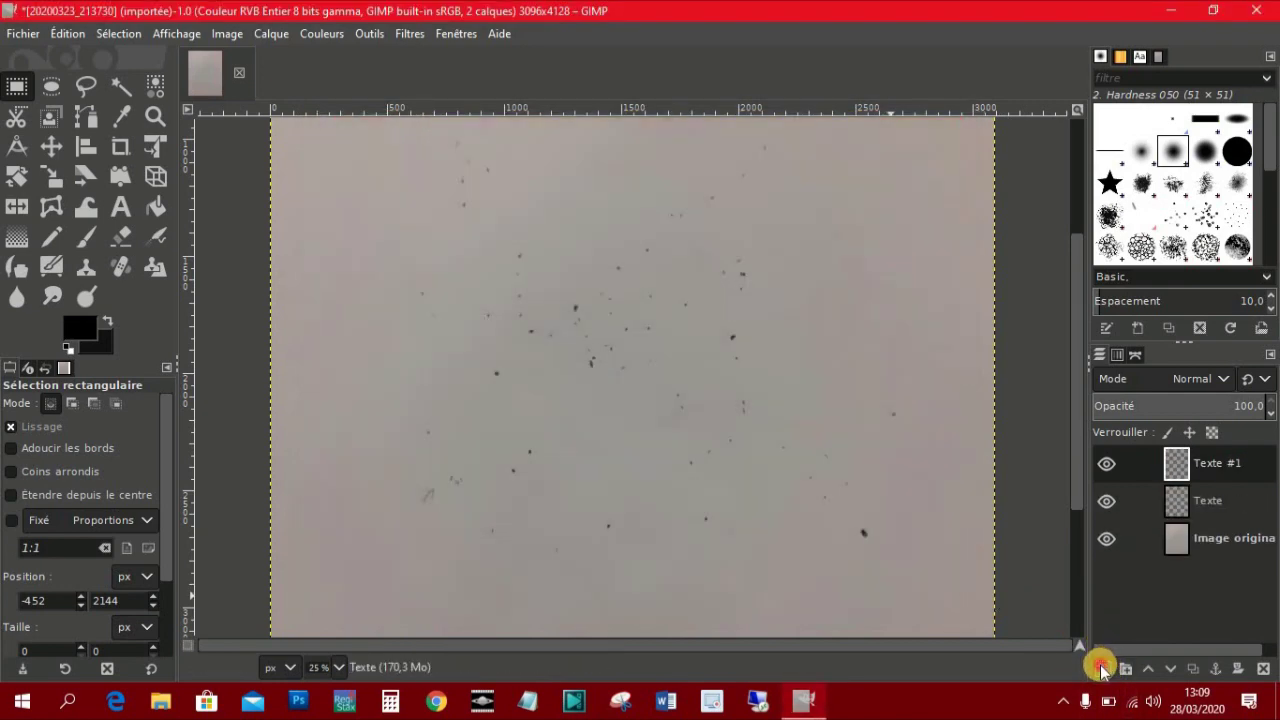
click(1100, 668)
click(843, 580)
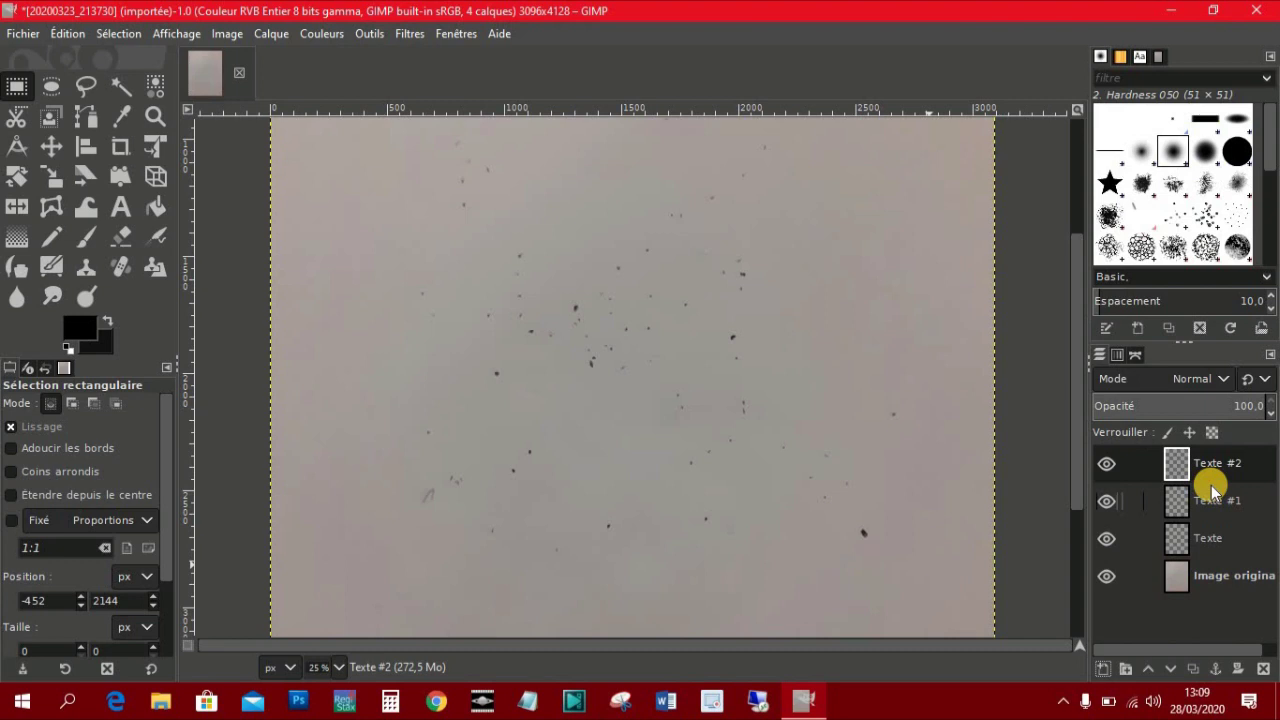
- Rename the new layers Oculaire, Etoiles and Espace from top to bottom
double_click(1215, 464)
triple_click(1218, 464)
text(Oculaire)
double_click(1210, 500)
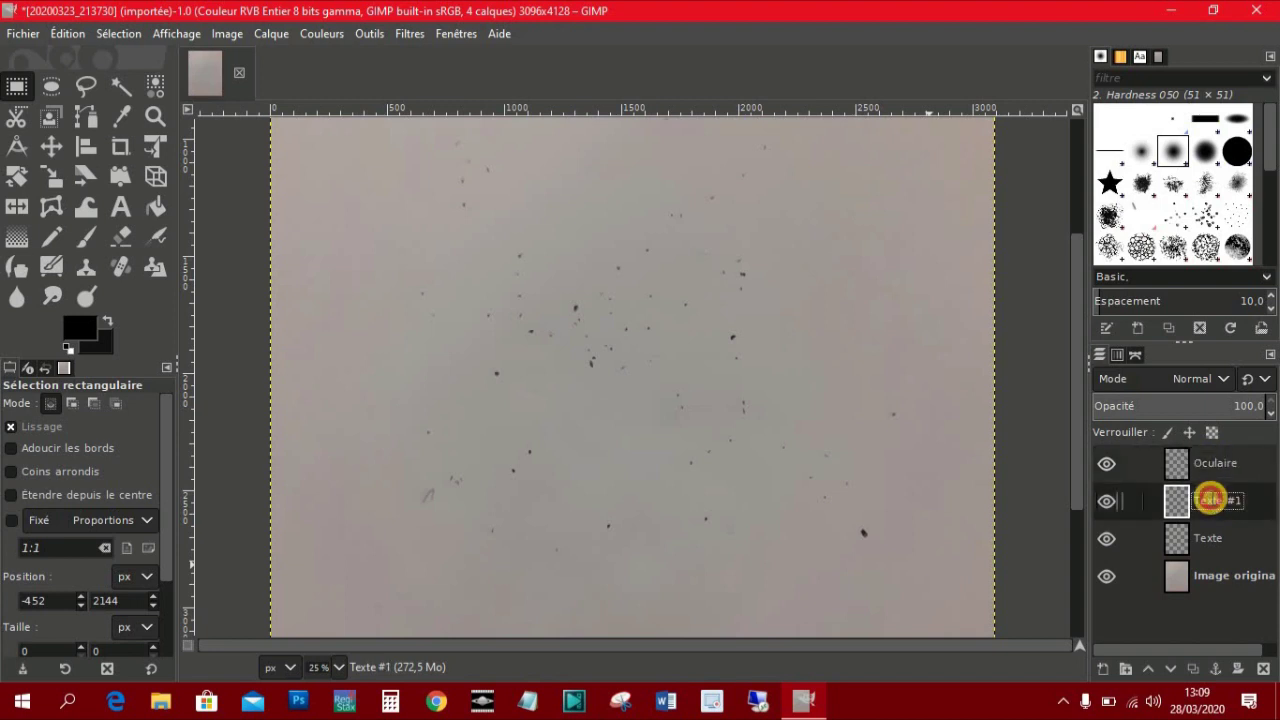
text(Etoiles)
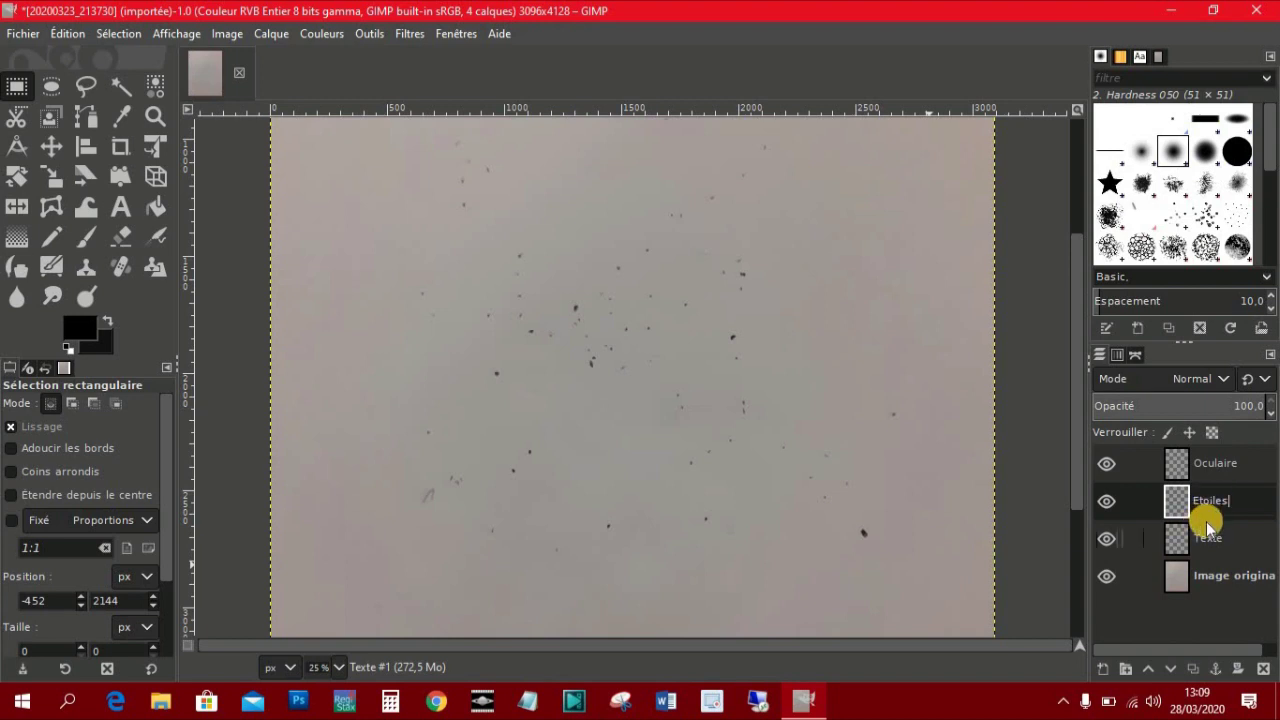
double_click(1207, 537)
text(Espace)
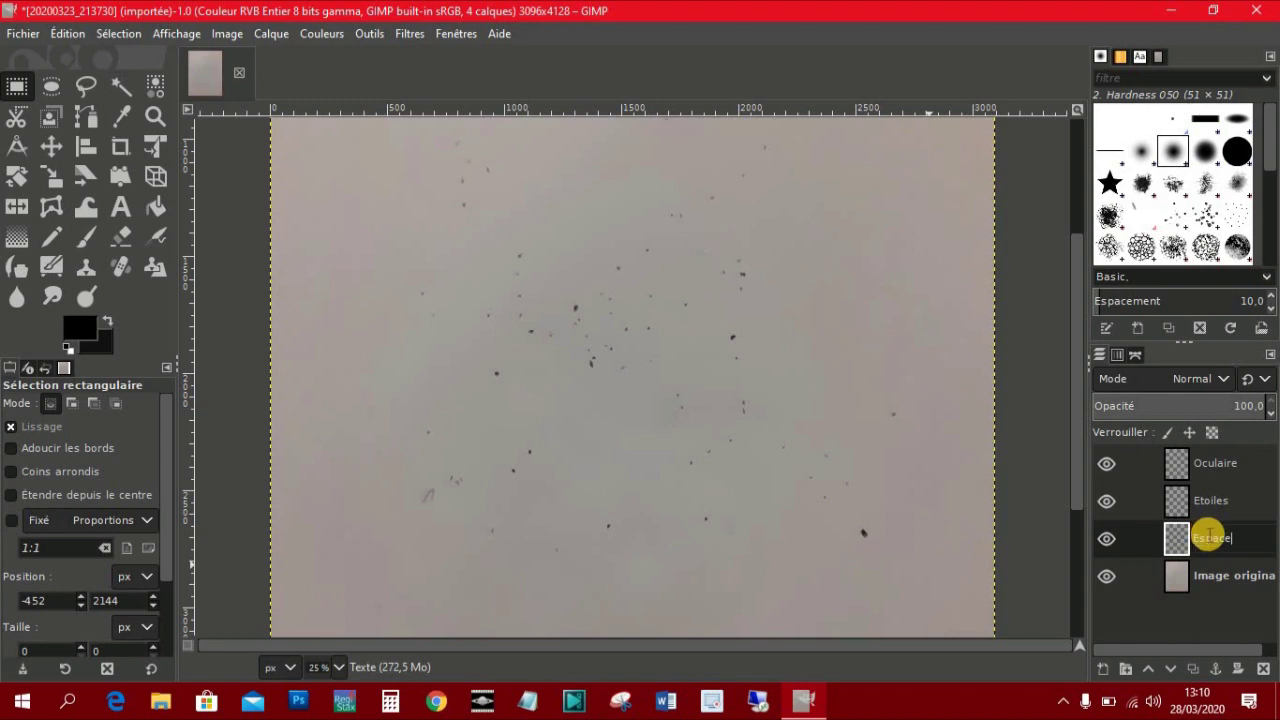
key(Return)
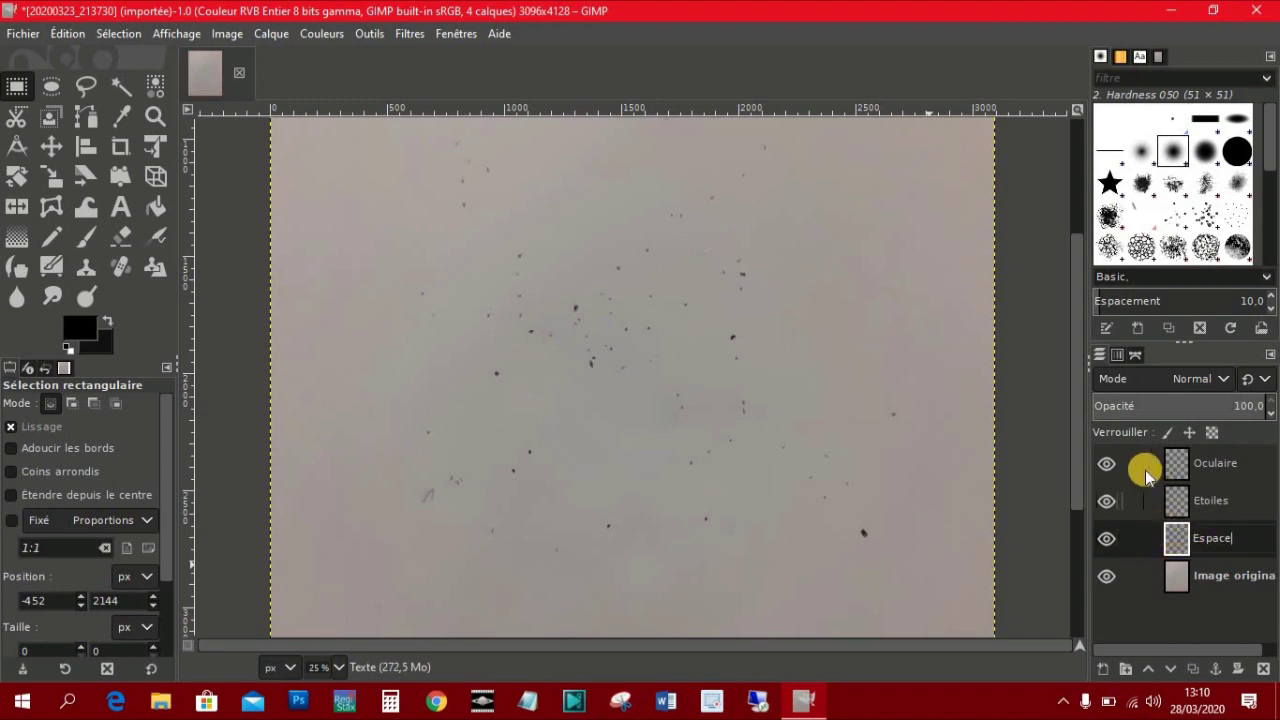
- Select each of the four layers in turn to review the stack
click(1145, 465)
click(1182, 503)
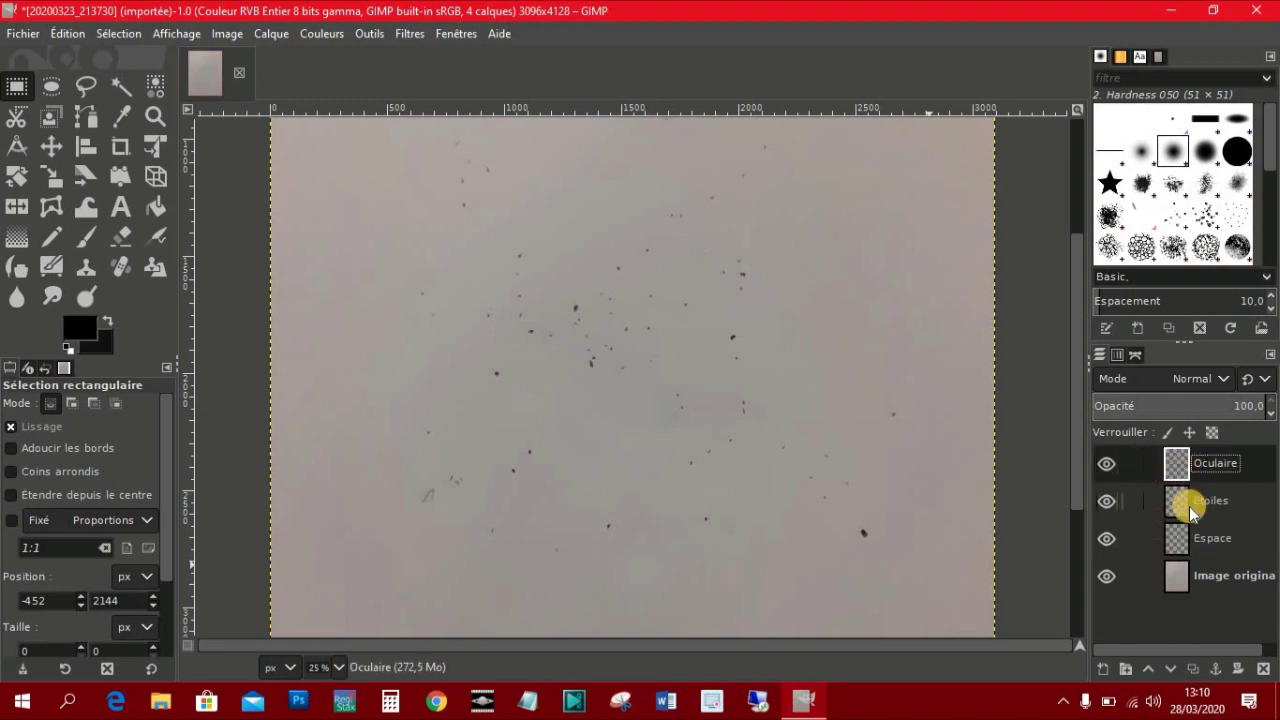
click(1177, 538)
click(1177, 580)
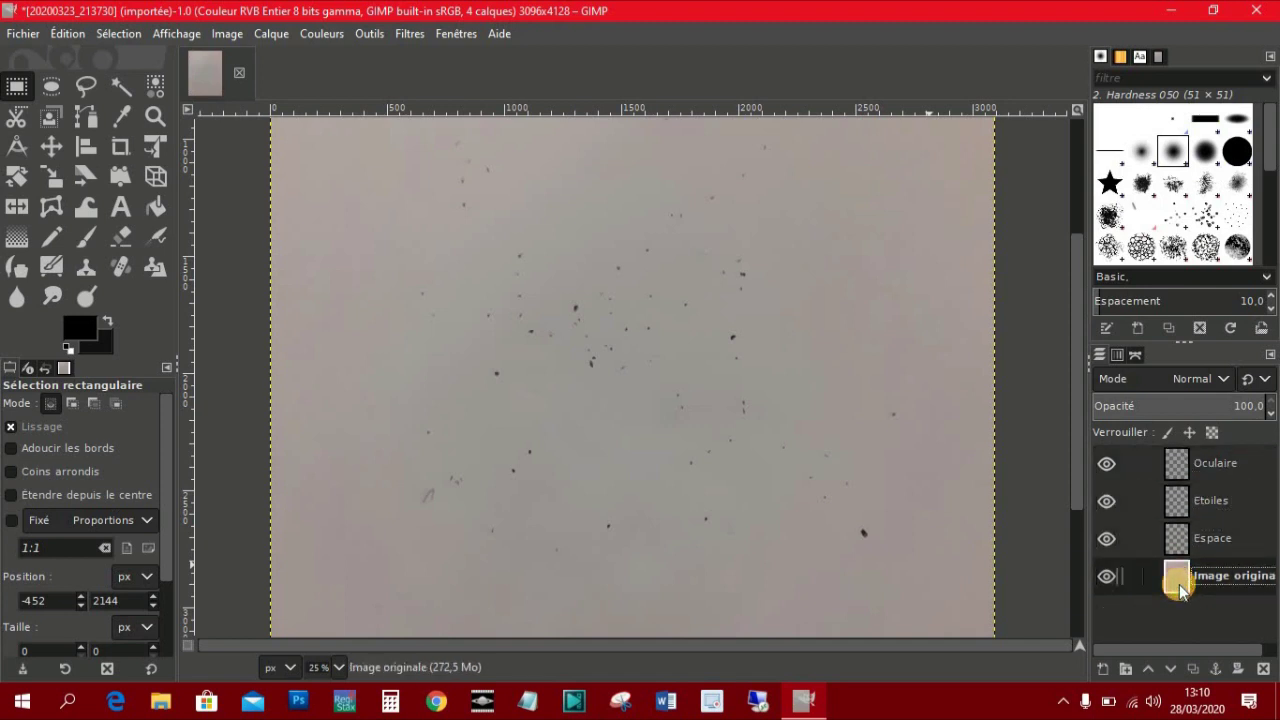
click(1177, 462)
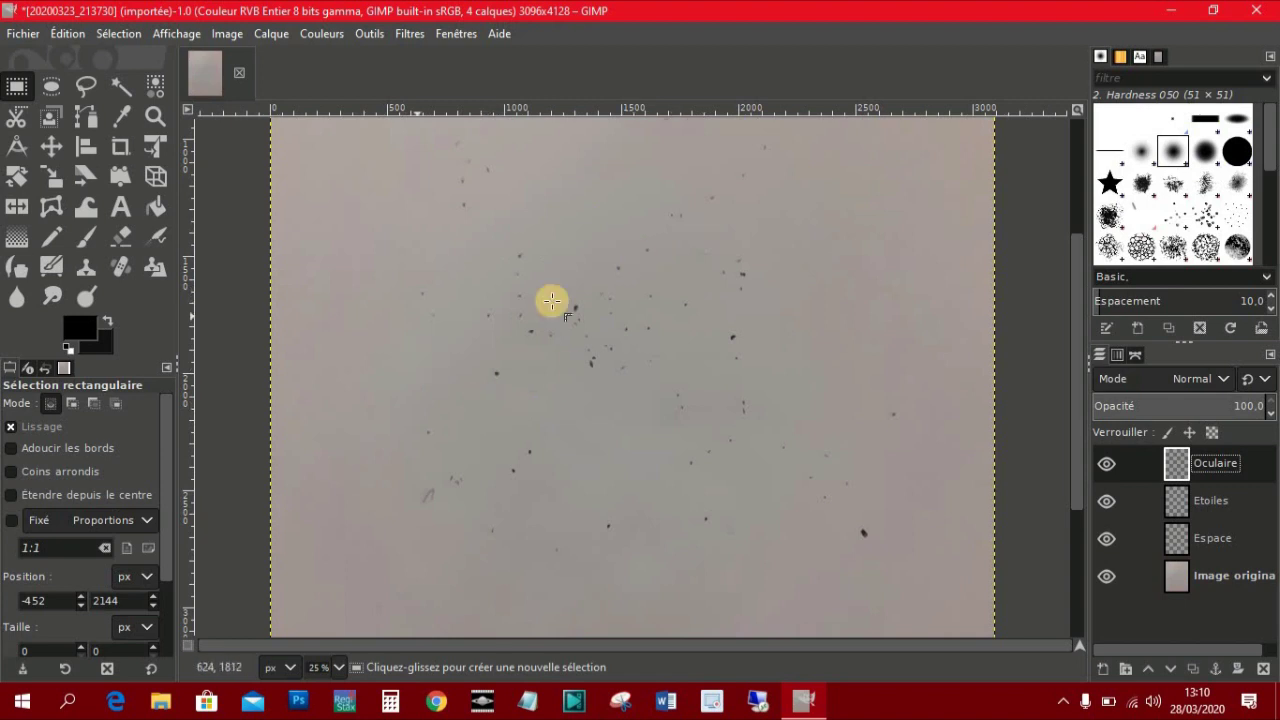
click(1175, 500)
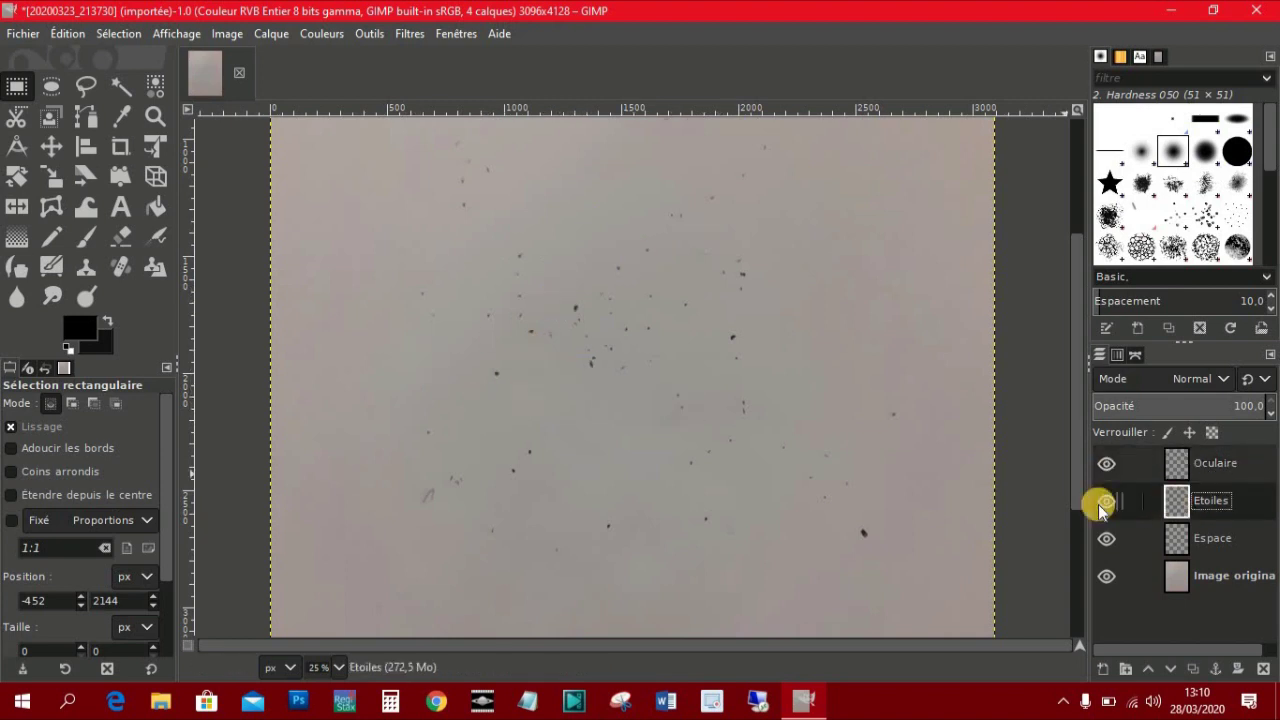
click(1155, 535)
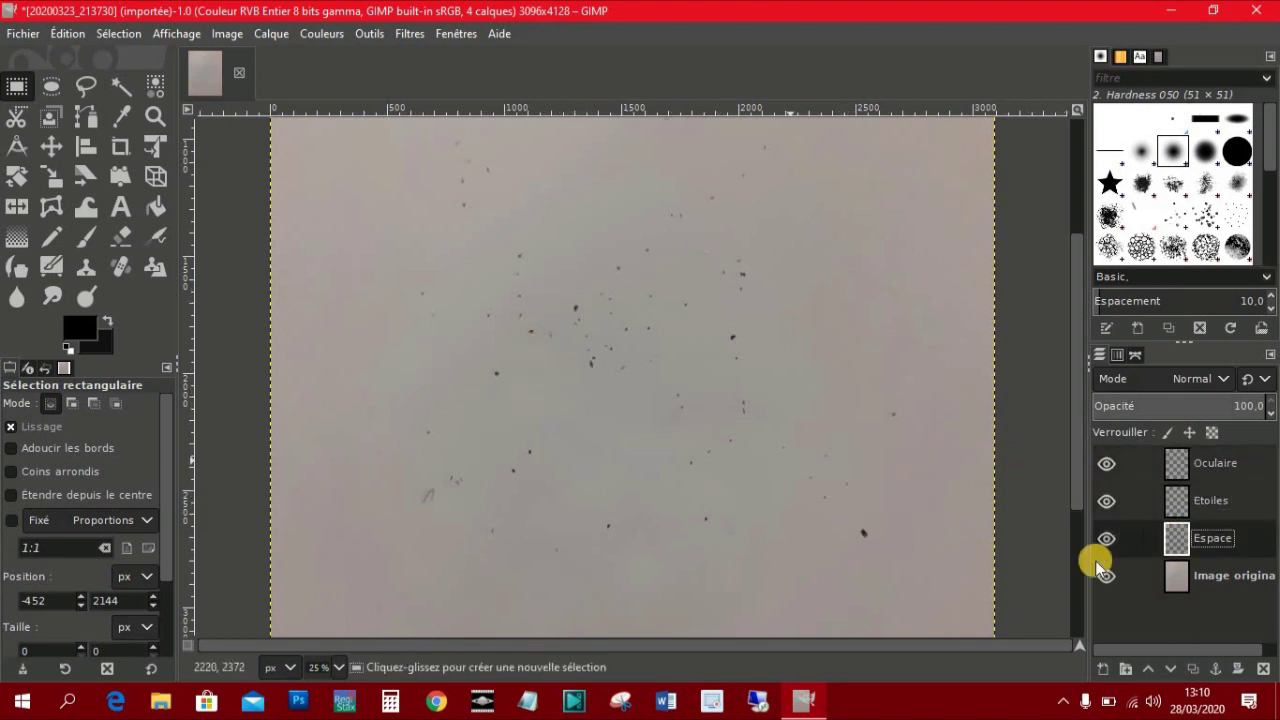
click(1192, 580)
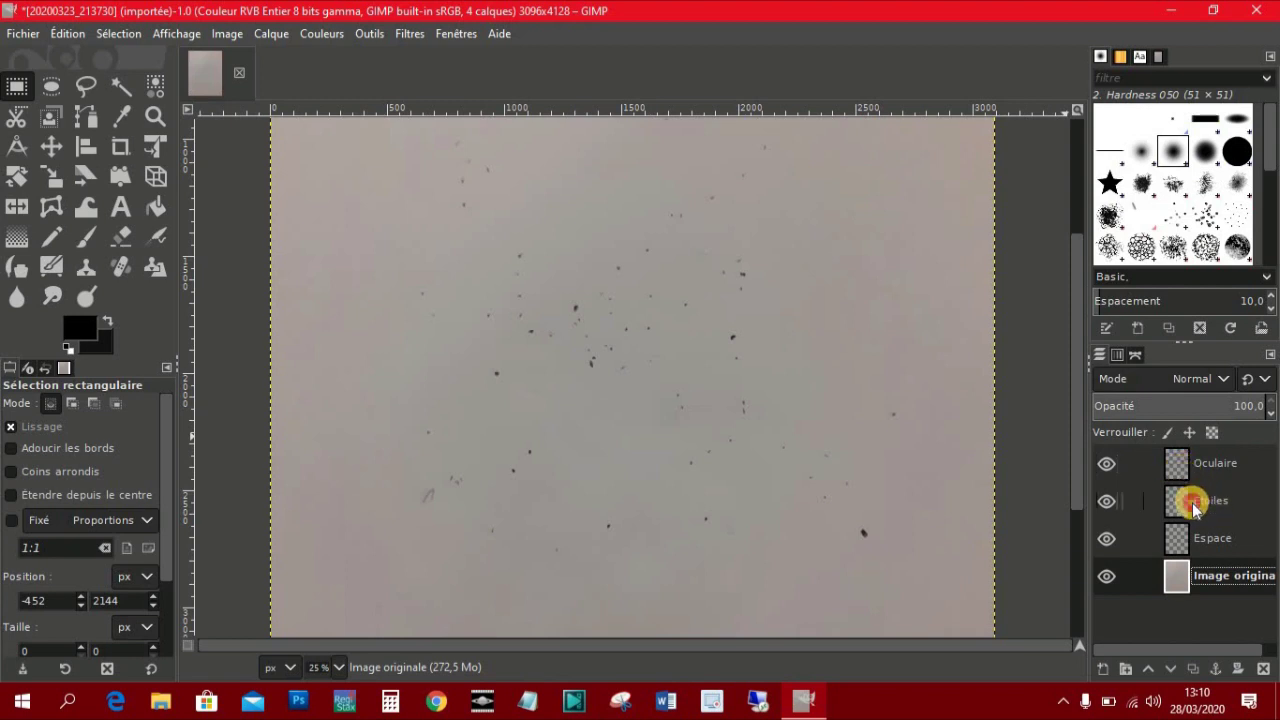
- Make Etoiles the active layer and zoom to 200% then back to 33.3%
click(1193, 508)
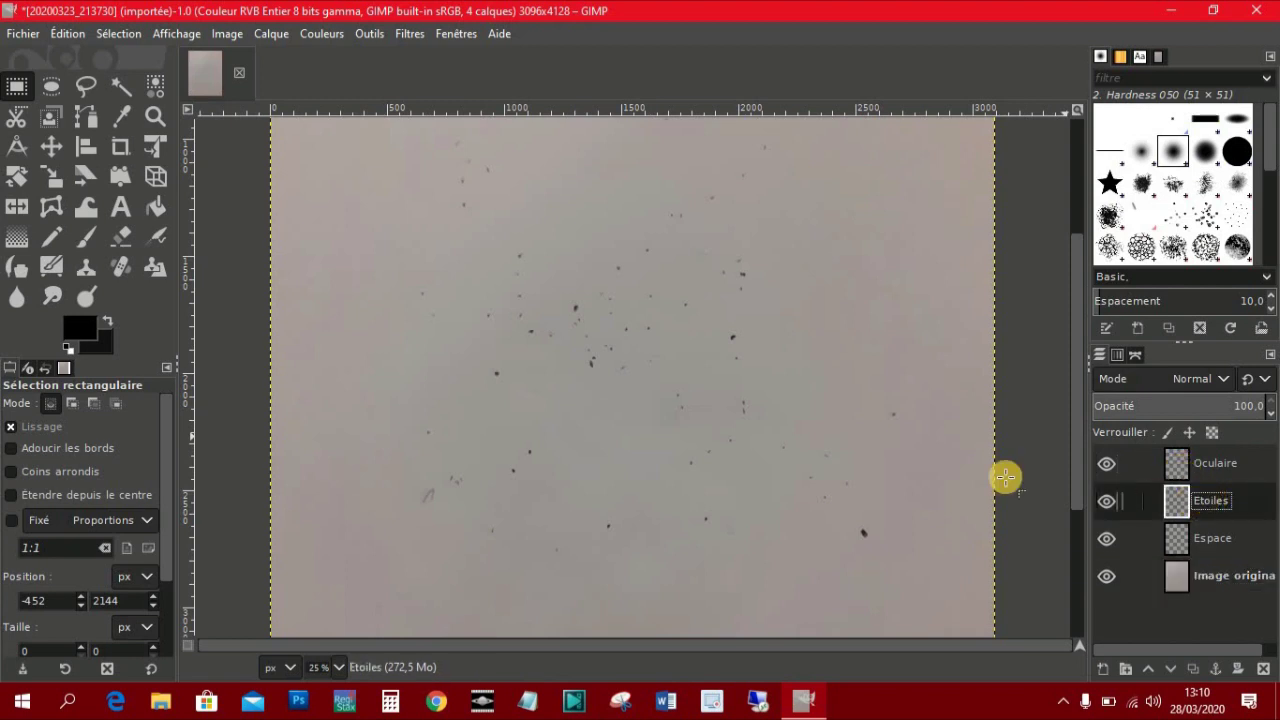
scroll(578, 345, up, 4)
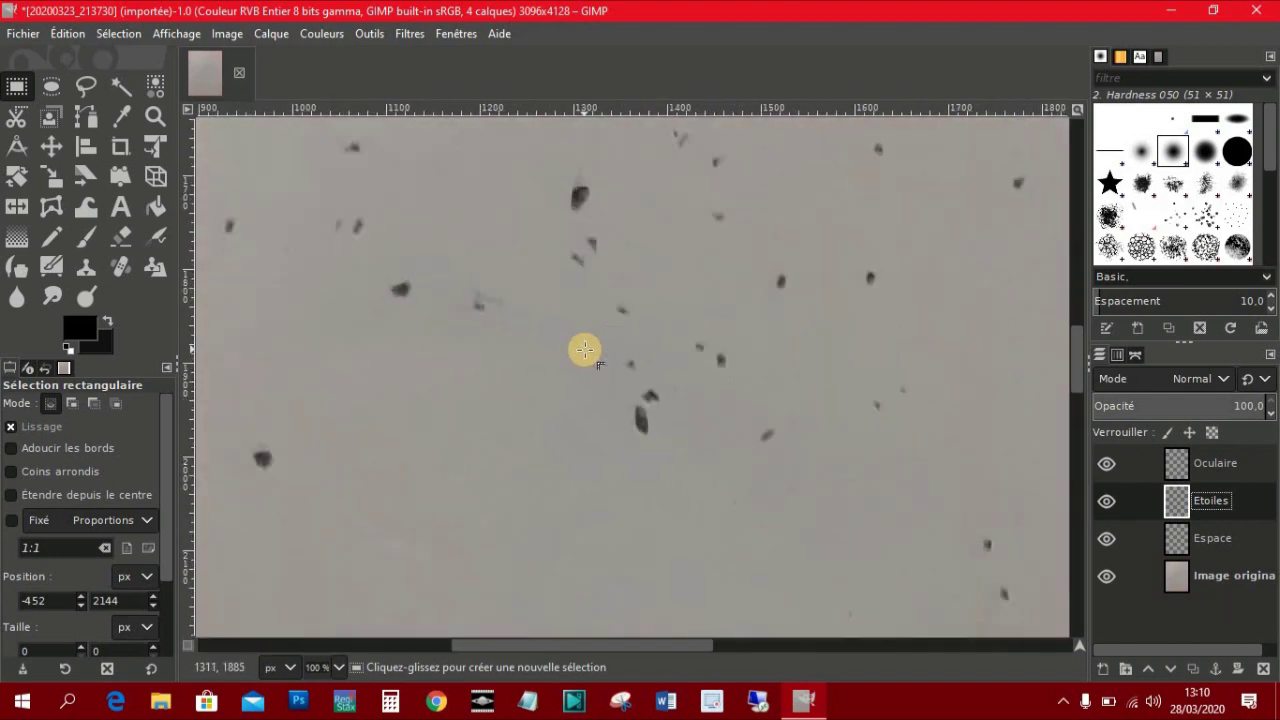
scroll(700, 455, up, 2)
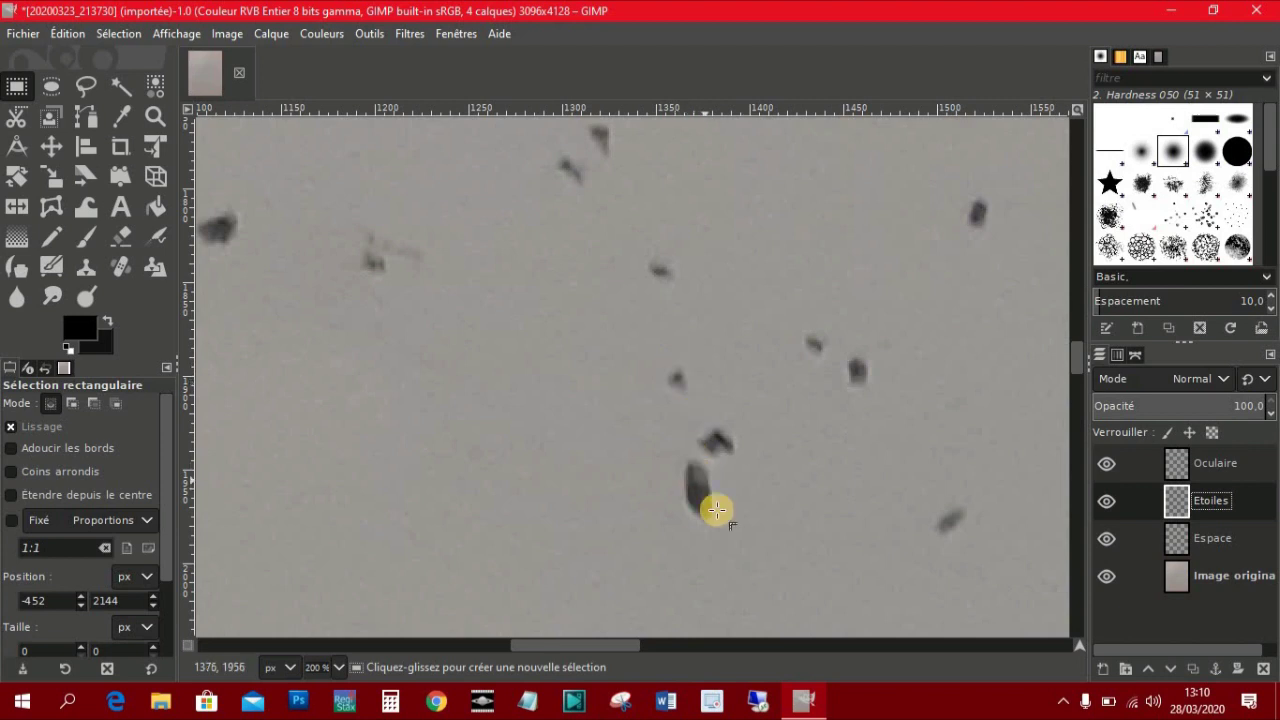
scroll(497, 382, down, 1)
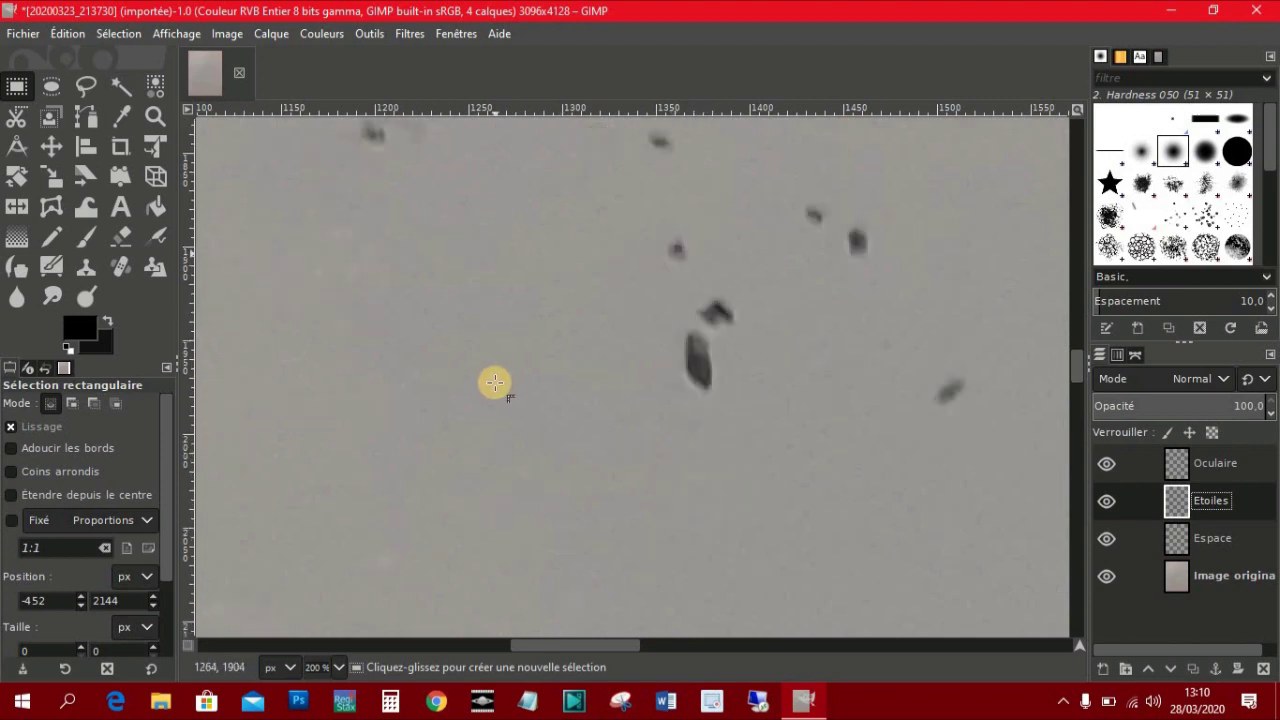
scroll(496, 380, down, 1)
scroll(496, 380, down, 1)
scroll(498, 378, down, 1)
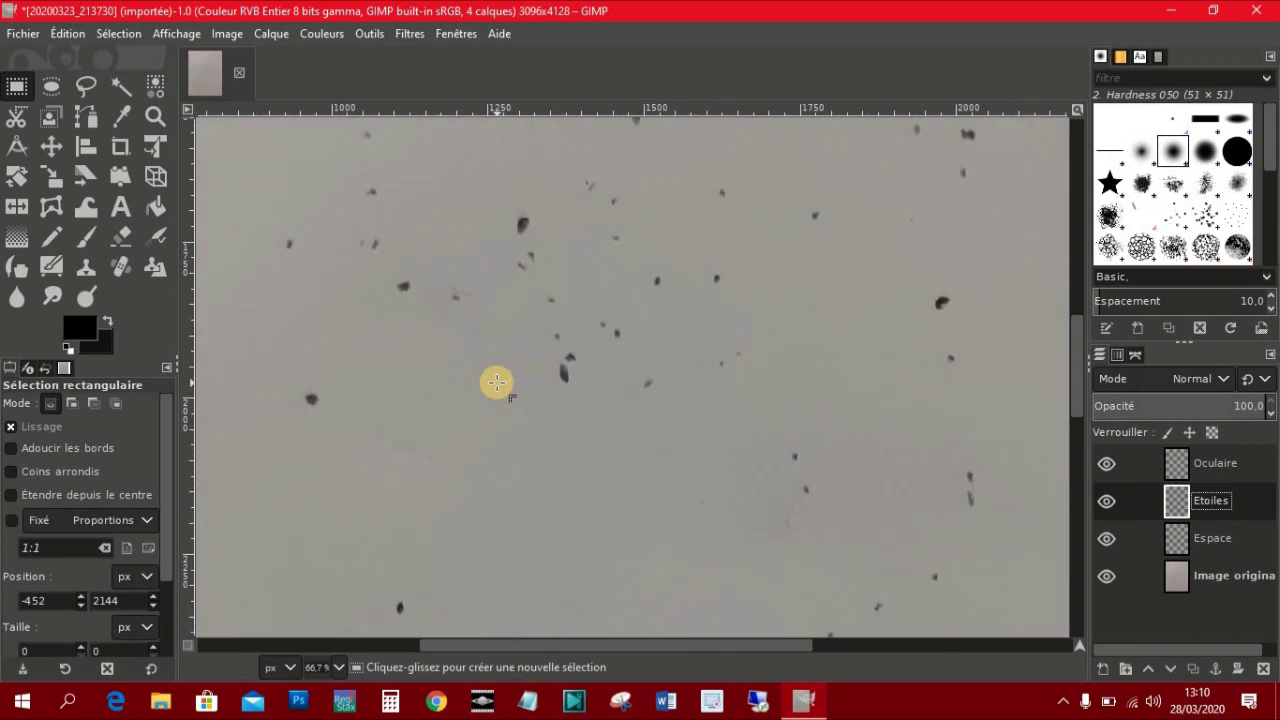
scroll(500, 376, down, 1)
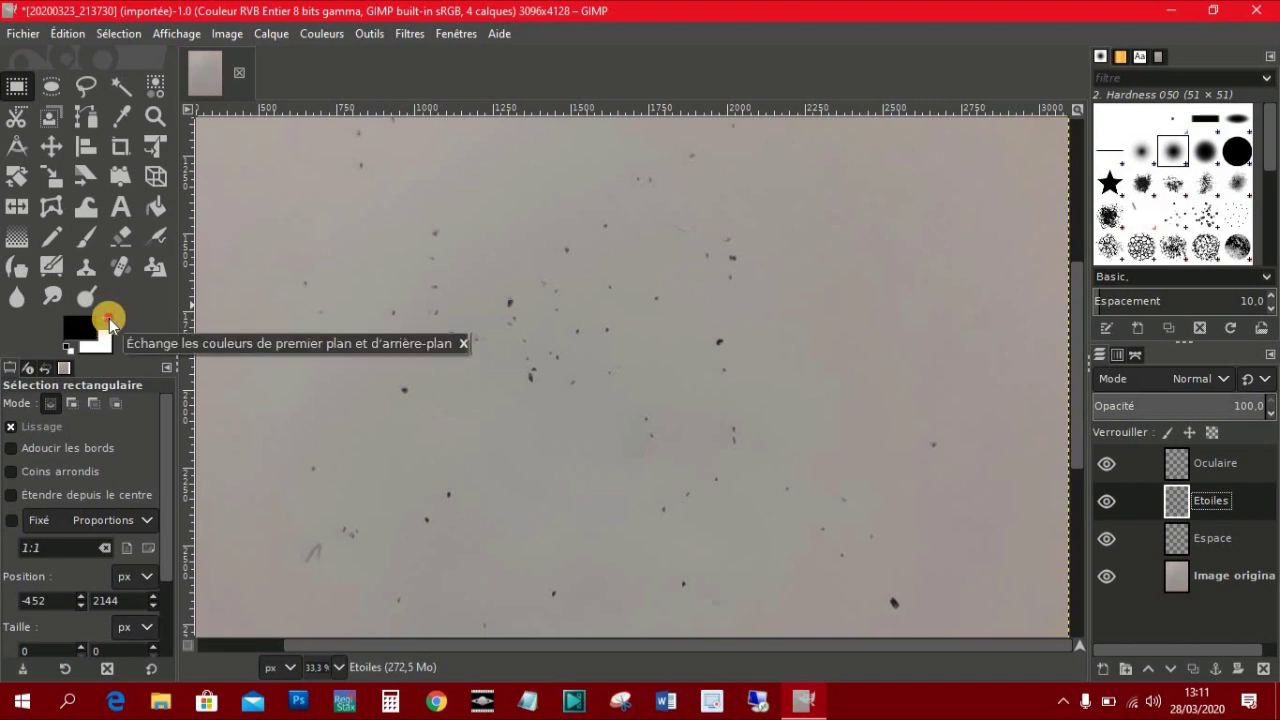
- Set white foreground and black background, keeping the Hardness 050 brush
click(106, 318)
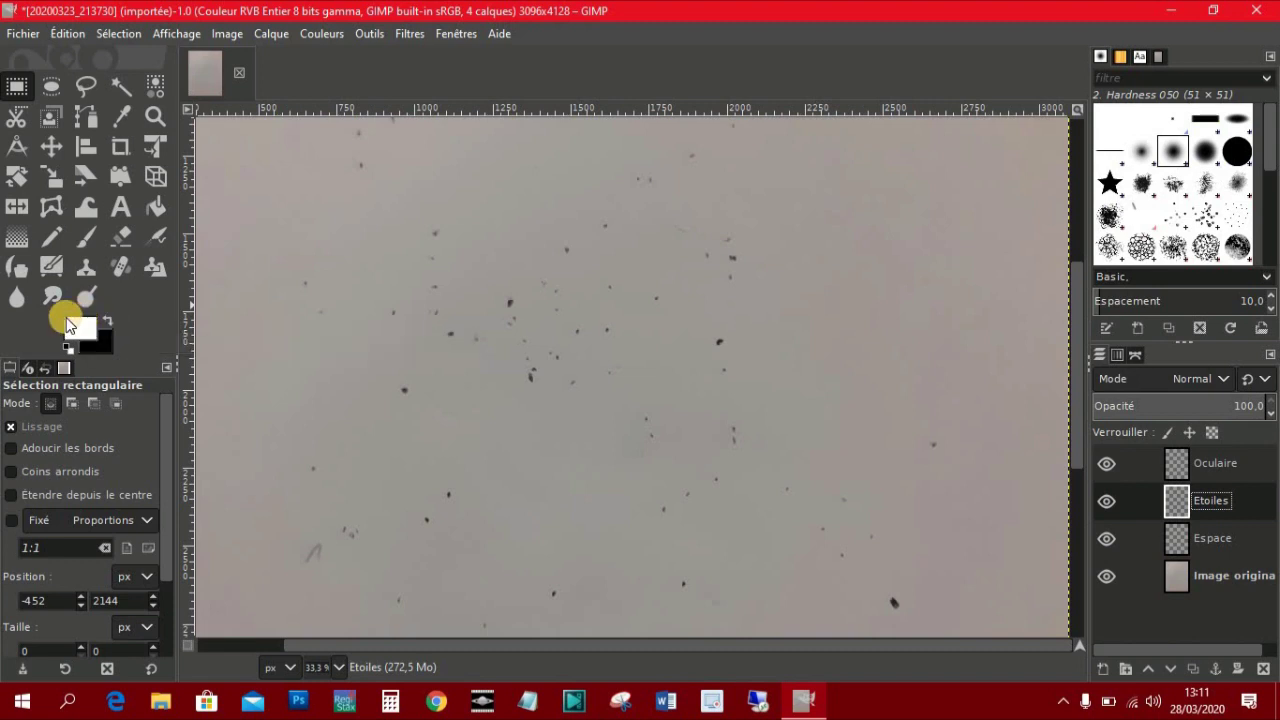
click(68, 348)
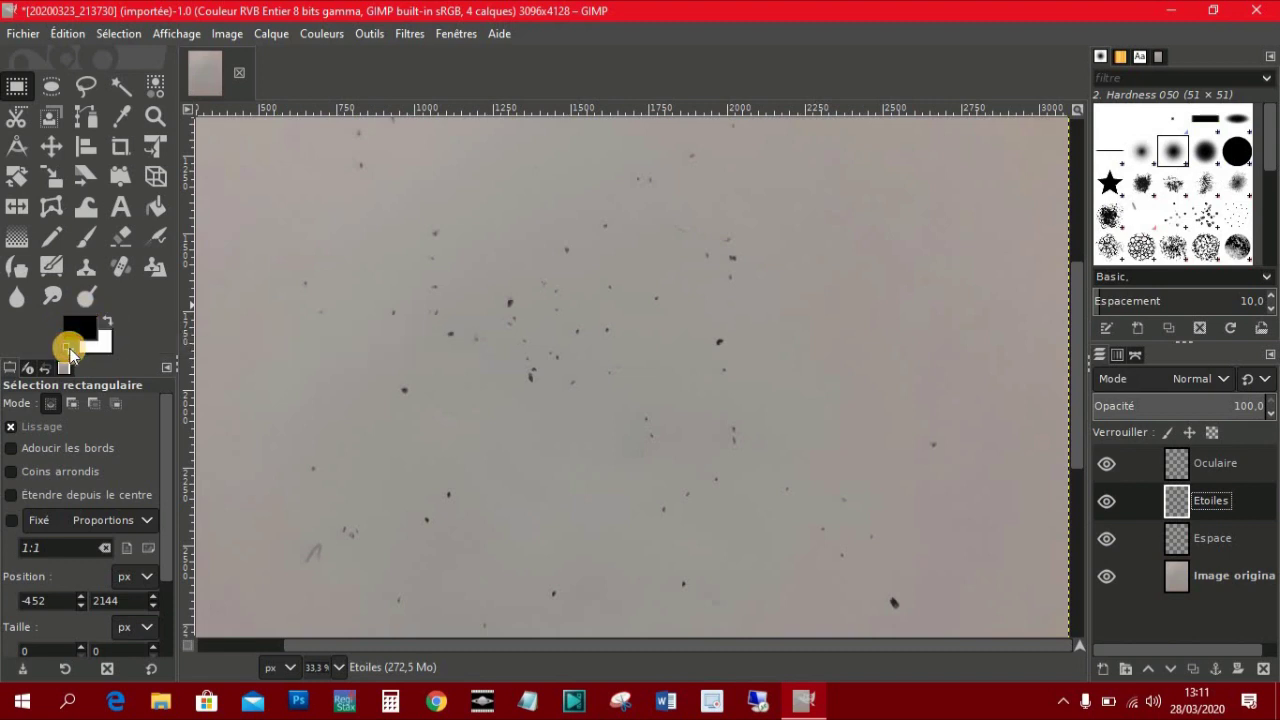
click(106, 320)
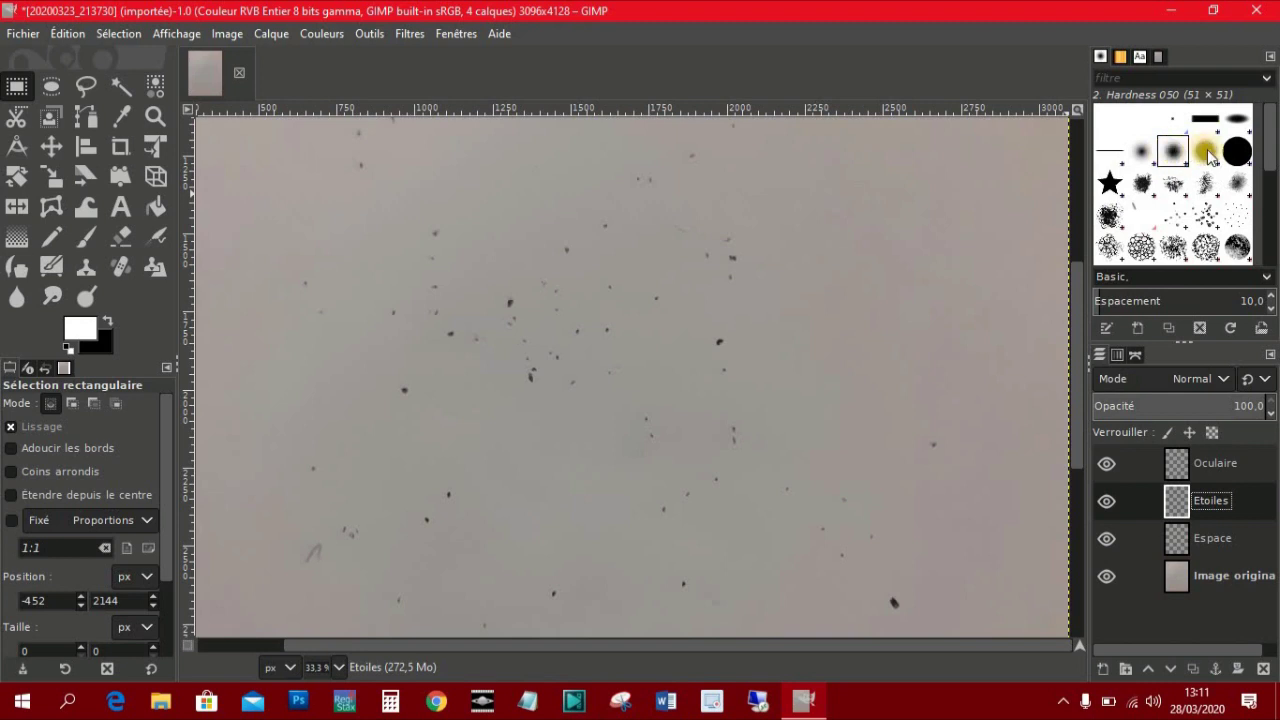
click(1141, 151)
click(1180, 150)
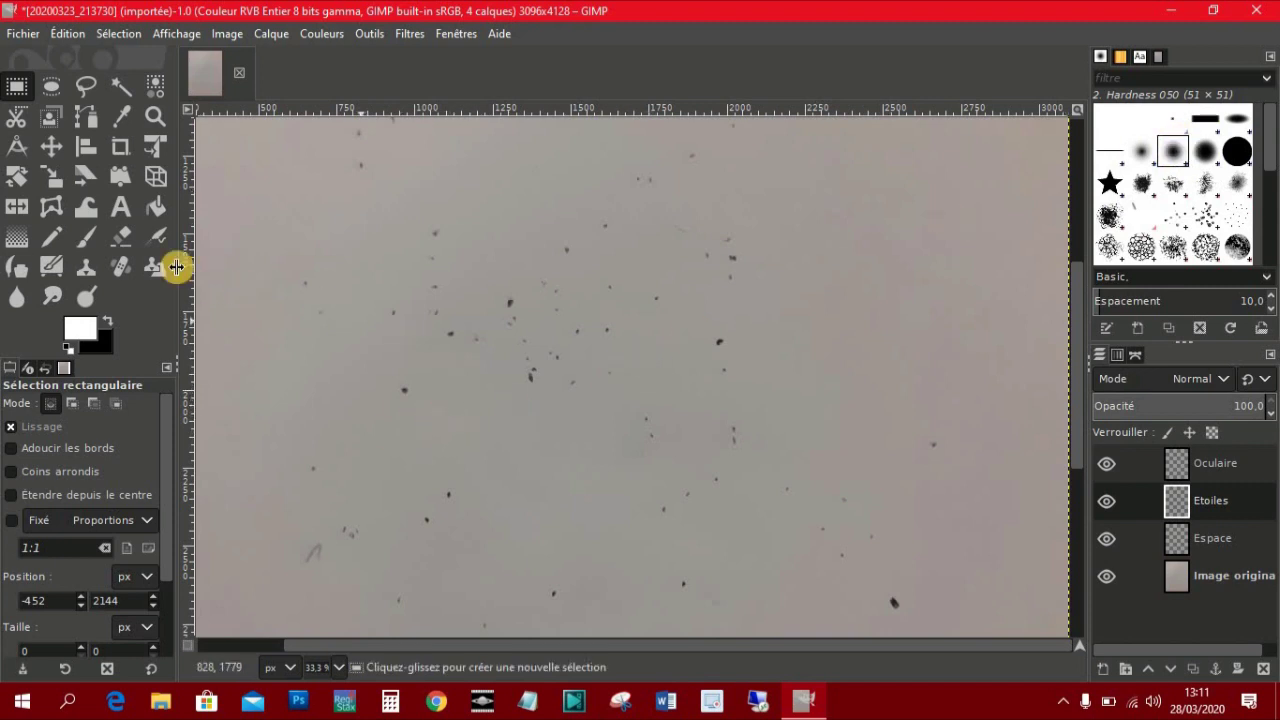
- Activate the Paintbrush tool and zoom out to see the whole image
click(84, 237)
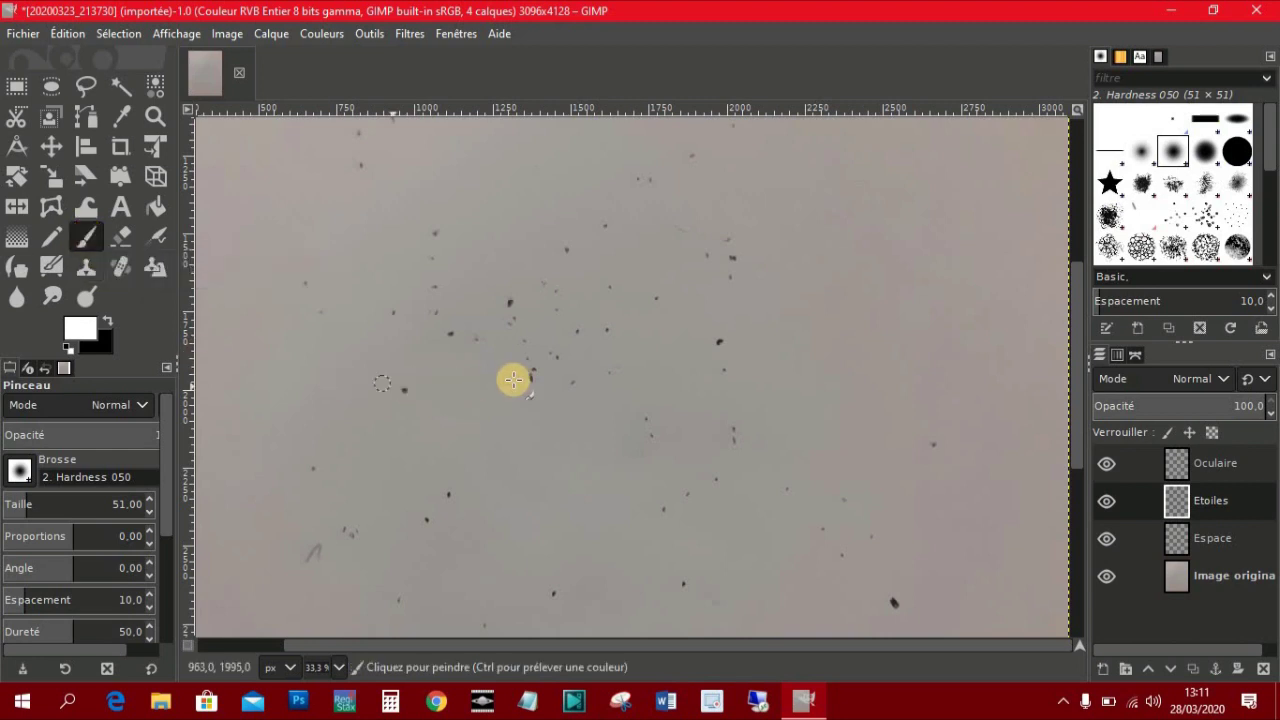
scroll(778, 413, down, 3)
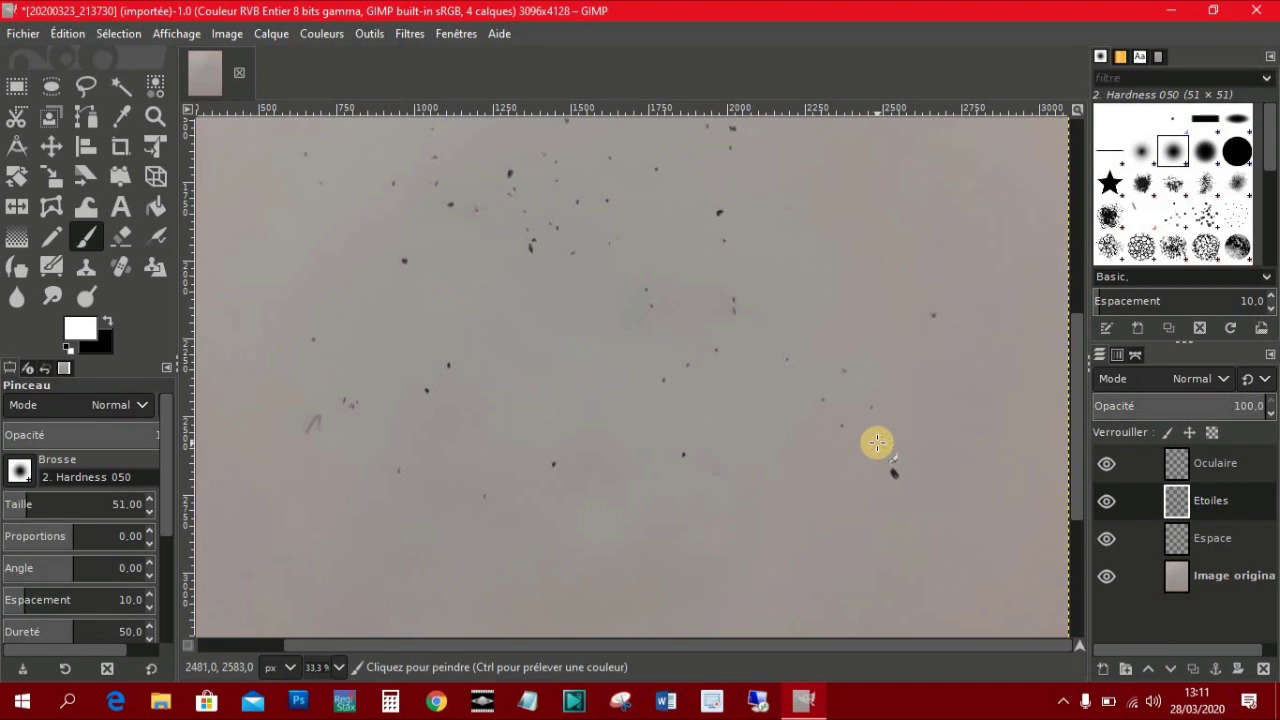
scroll(880, 448, down, 1)
scroll(885, 455, down, 1)
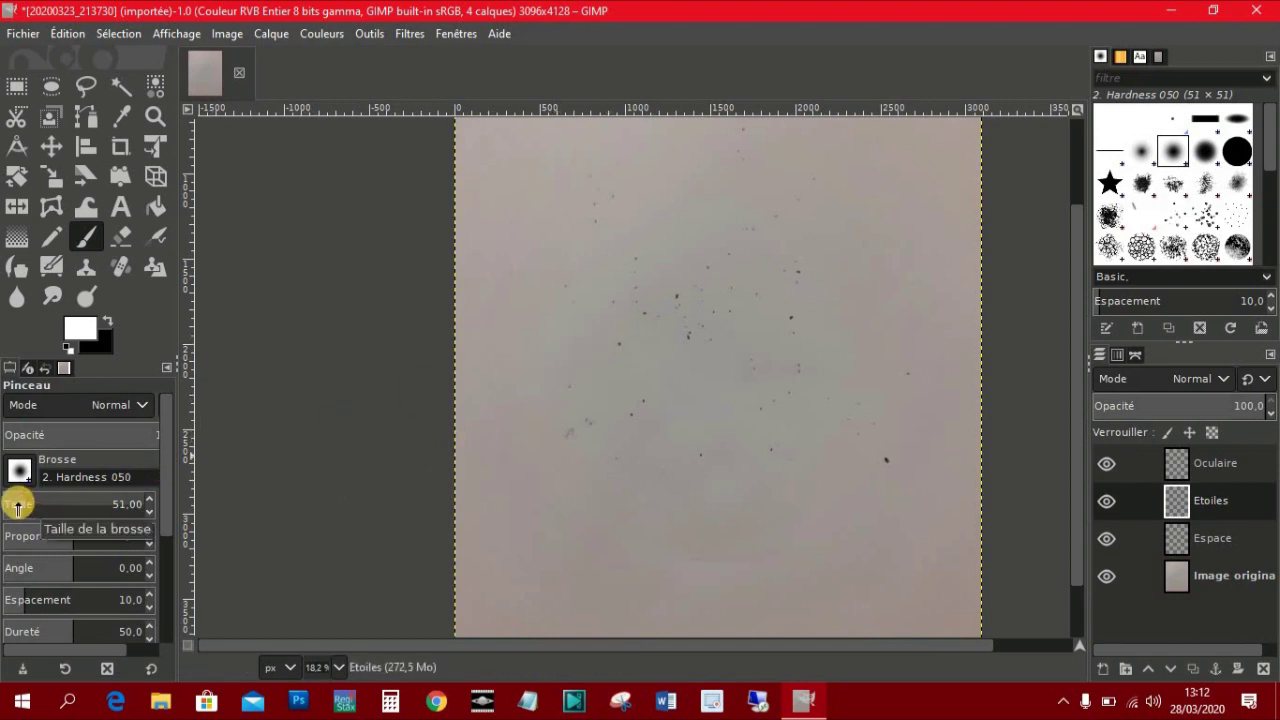
- Adjust the Taille slider and enter 30 so the brush size is 30.00
mouse_move(26, 505)
mouse_down()
mouse_move(100, 503)
mouse_move(24, 506)
mouse_move(86, 503)
mouse_move(38, 507)
mouse_up()
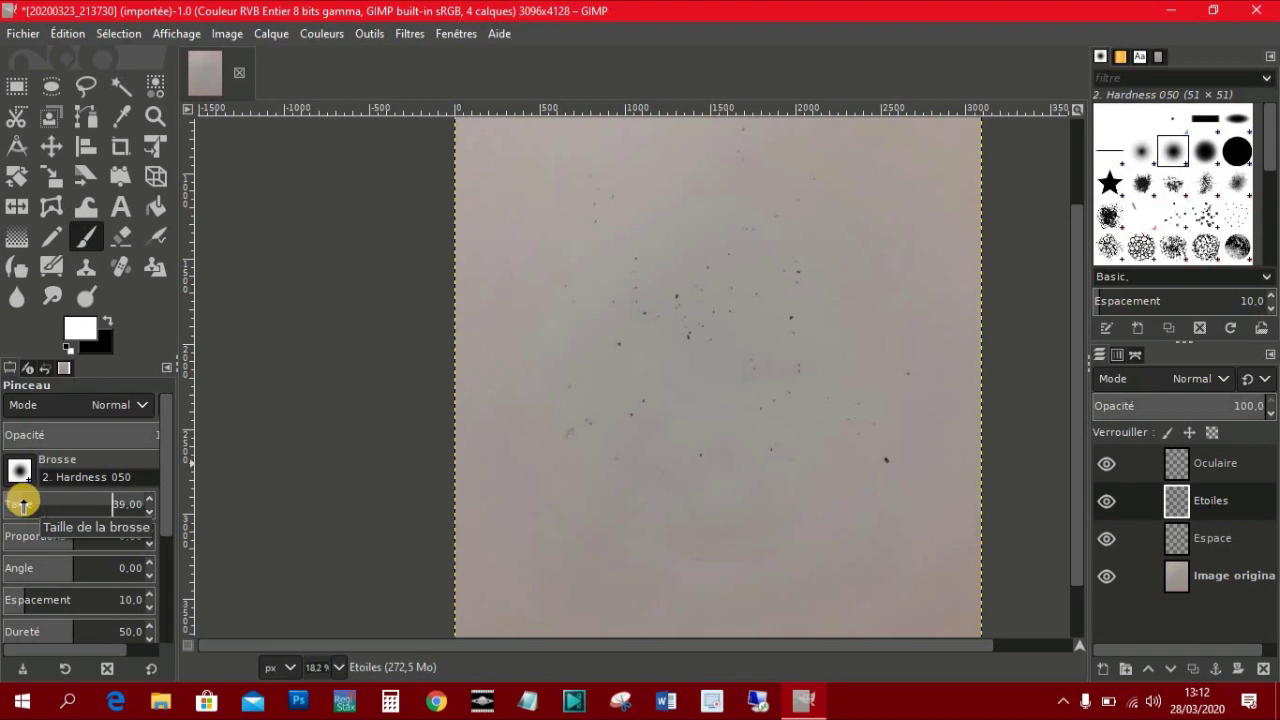
drag(13, 503, 35, 505)
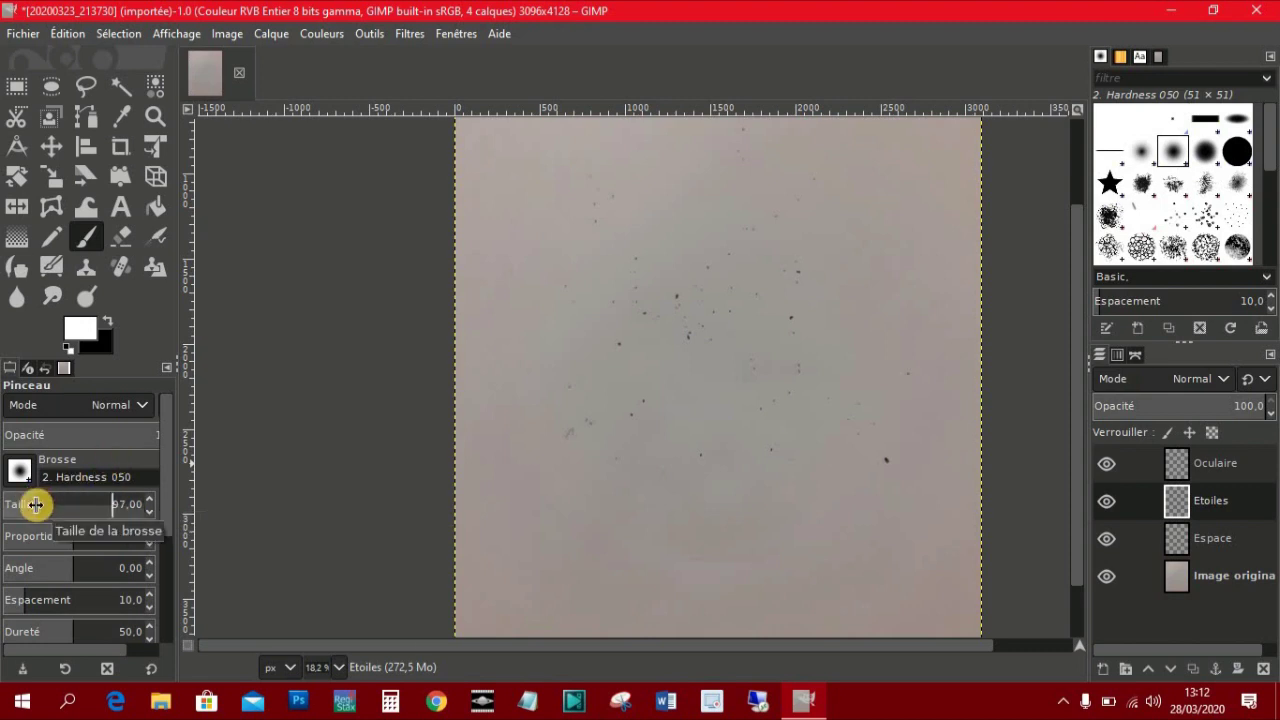
mouse_move(39, 504)
mouse_down()
mouse_move(157, 505)
mouse_move(37, 507)
mouse_up()
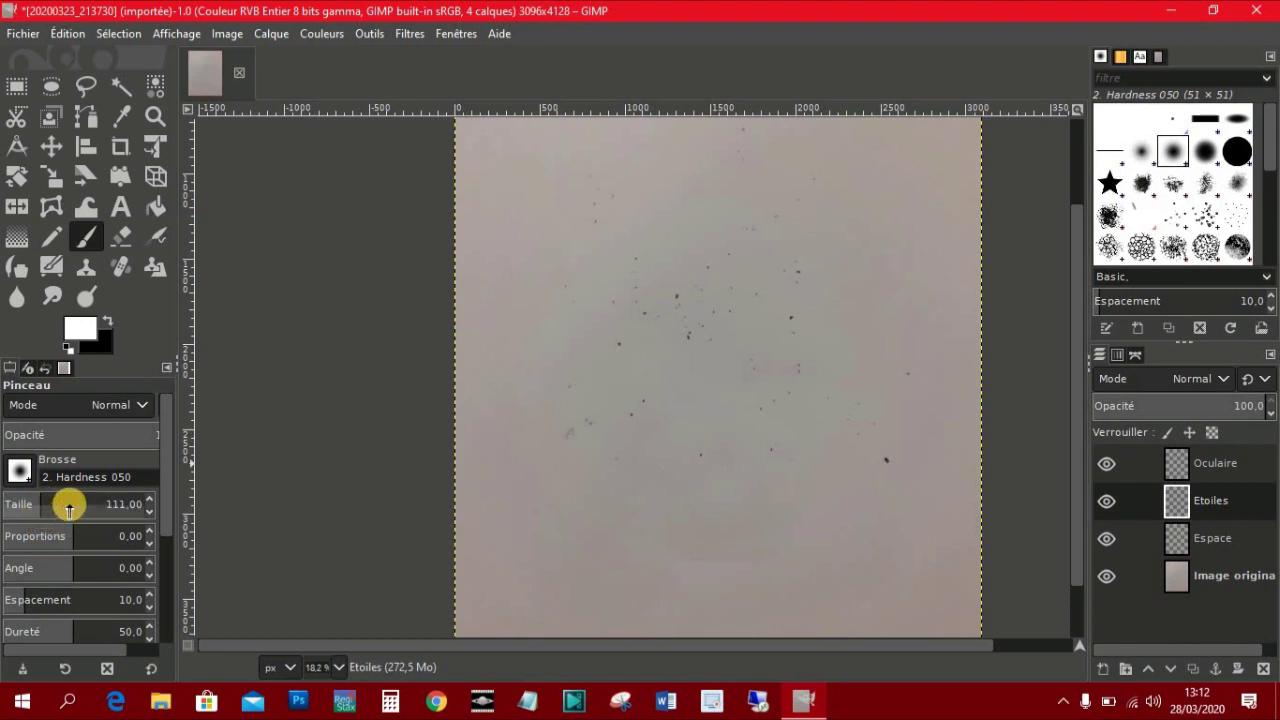
click(69, 508)
mouse_move(40, 503)
mouse_down()
mouse_move(80, 503)
mouse_move(16, 501)
mouse_up()
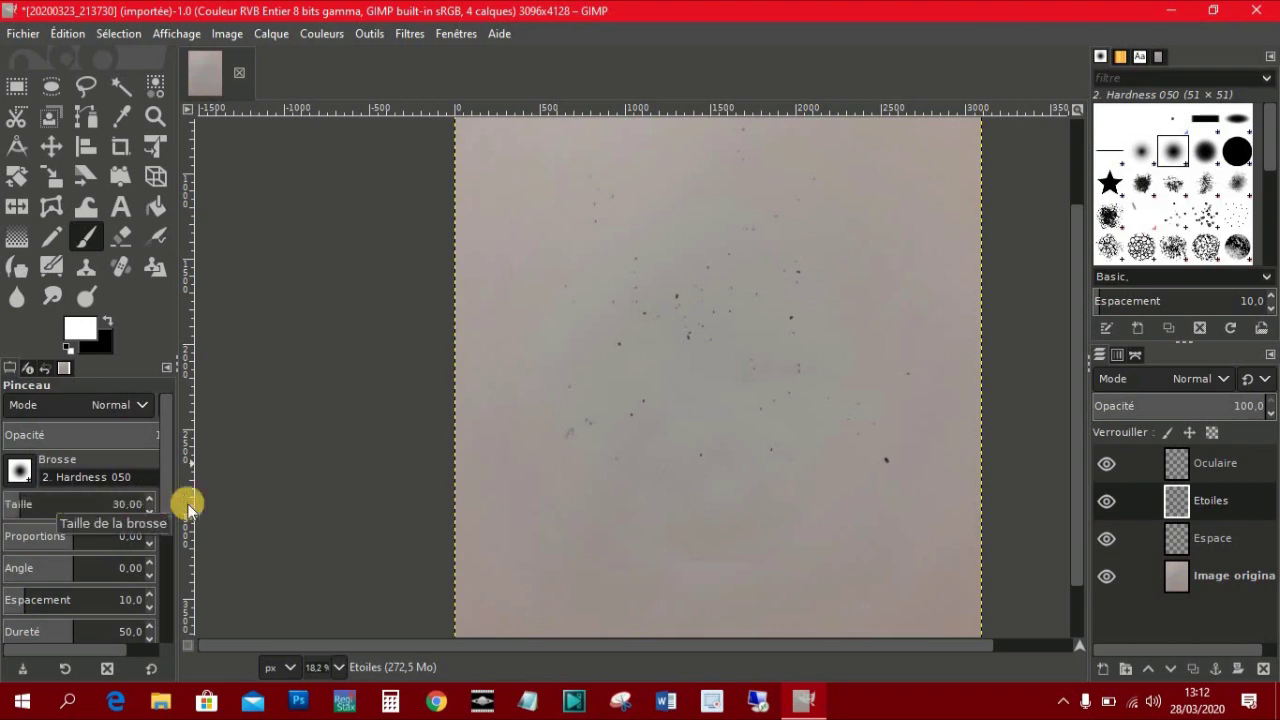
double_click(129, 503)
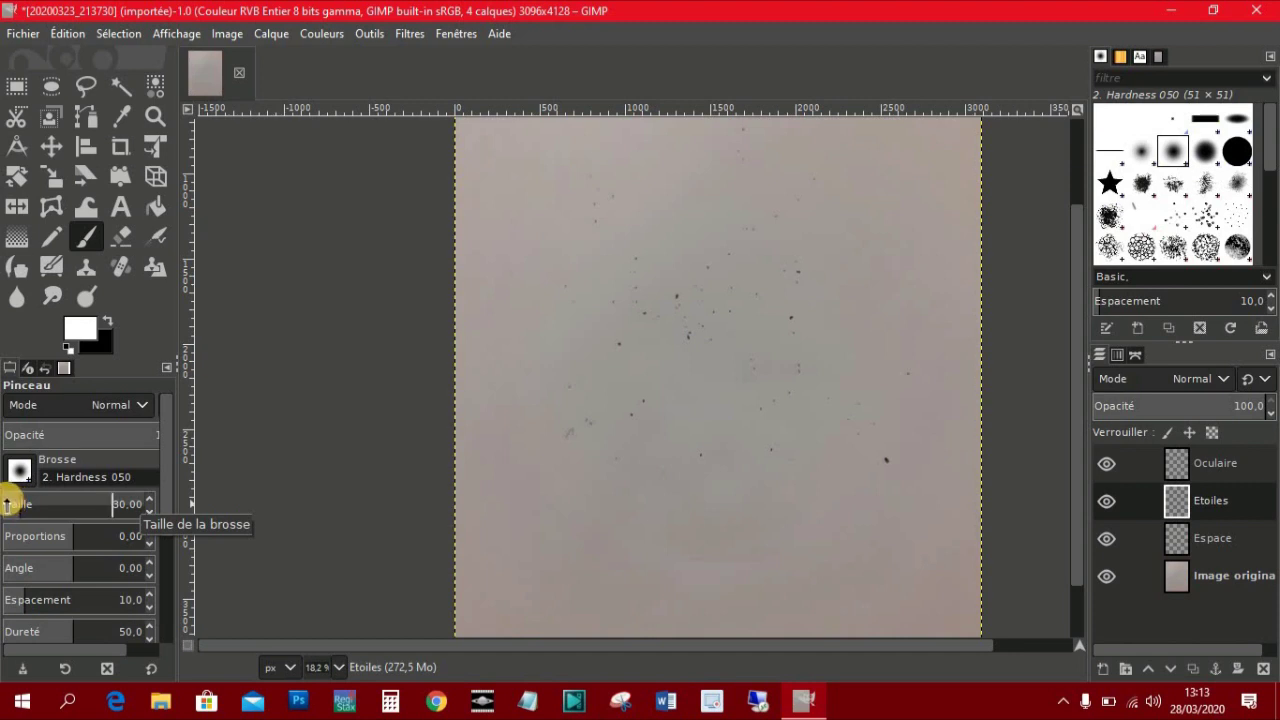
double_click(122, 505)
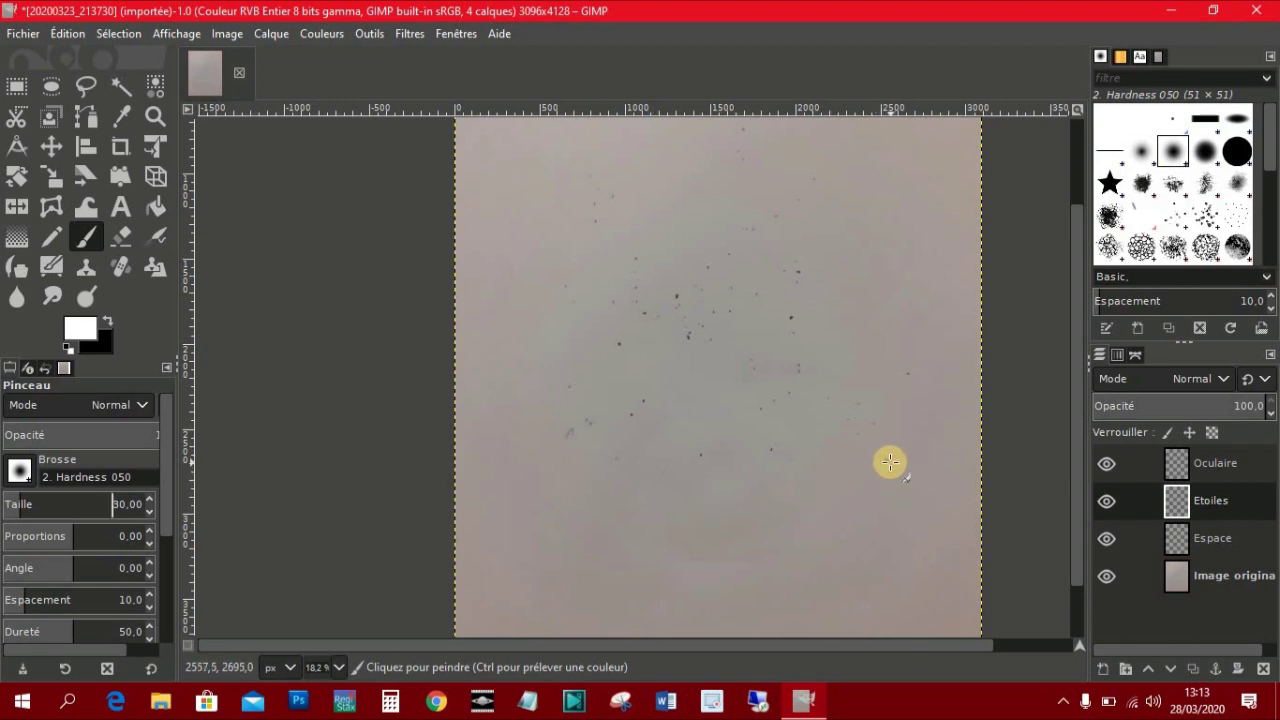
- Zoom in and paint a white brush dot over the first dark star spot on Etoiles
scroll(889, 462, up, 3)
scroll(880, 455, up, 2)
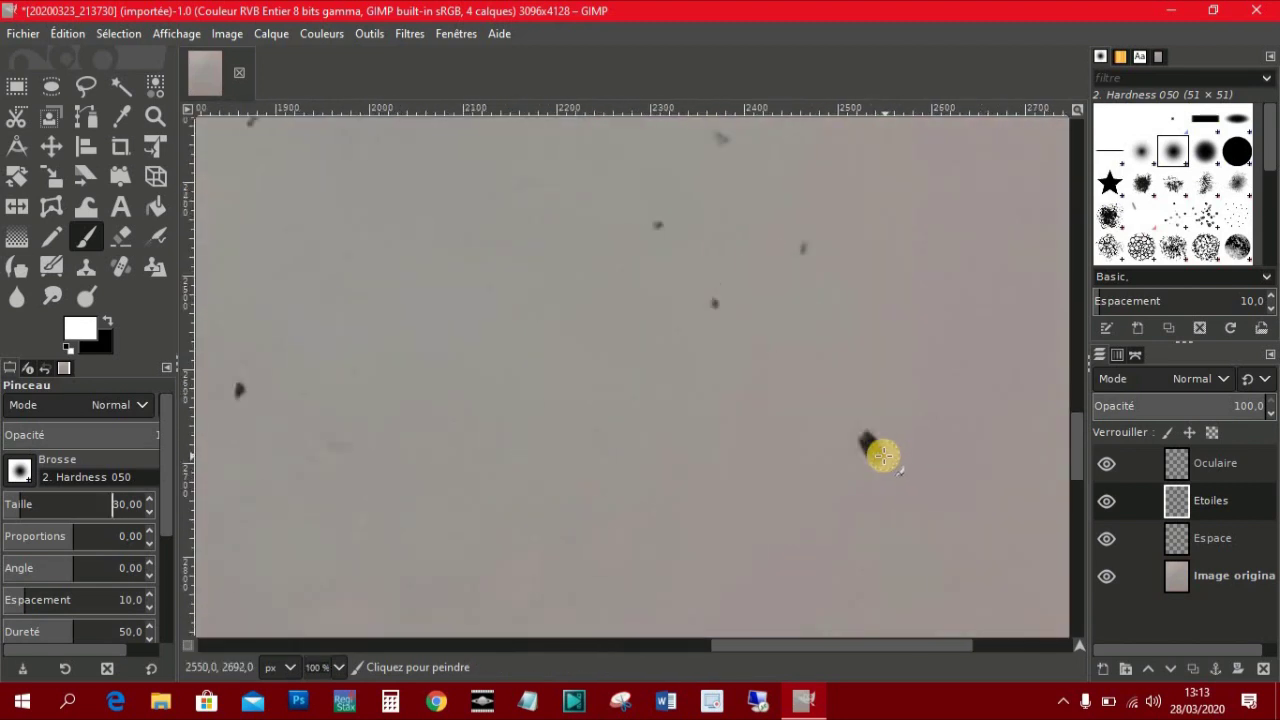
scroll(865, 448, up, 1)
scroll(860, 444, up, 1)
scroll(850, 436, up, 1)
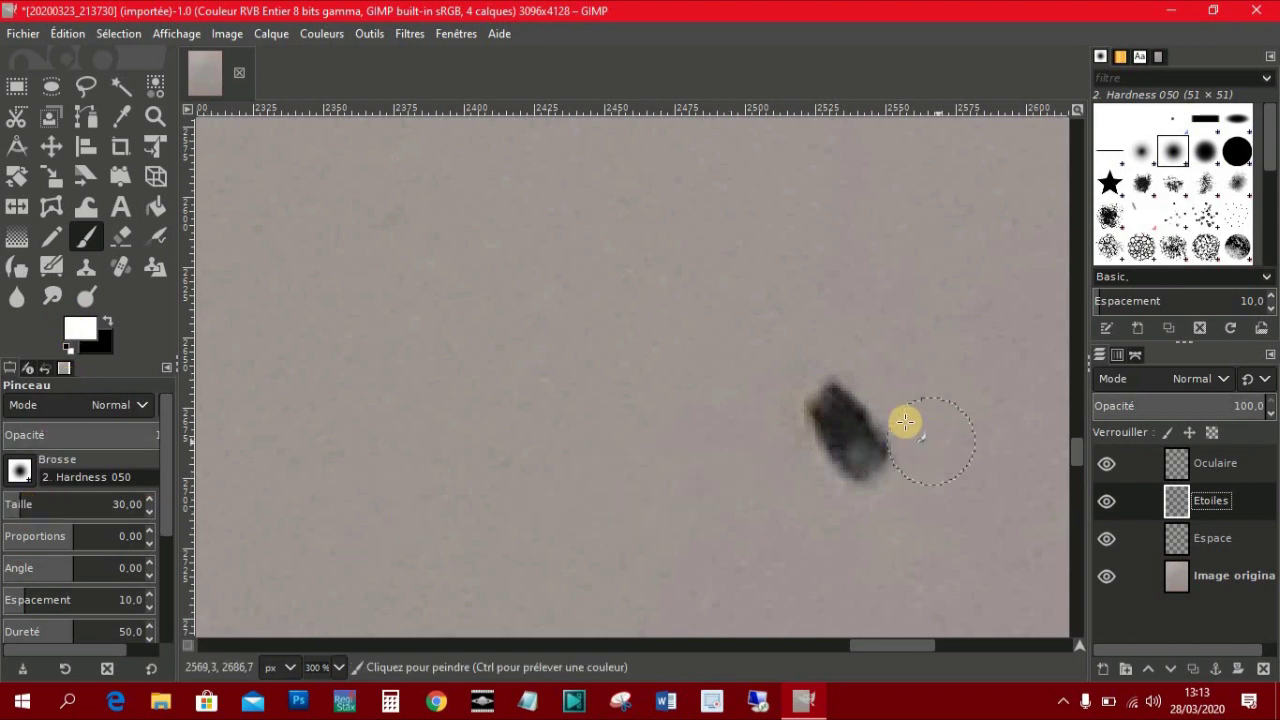
click(845, 436)
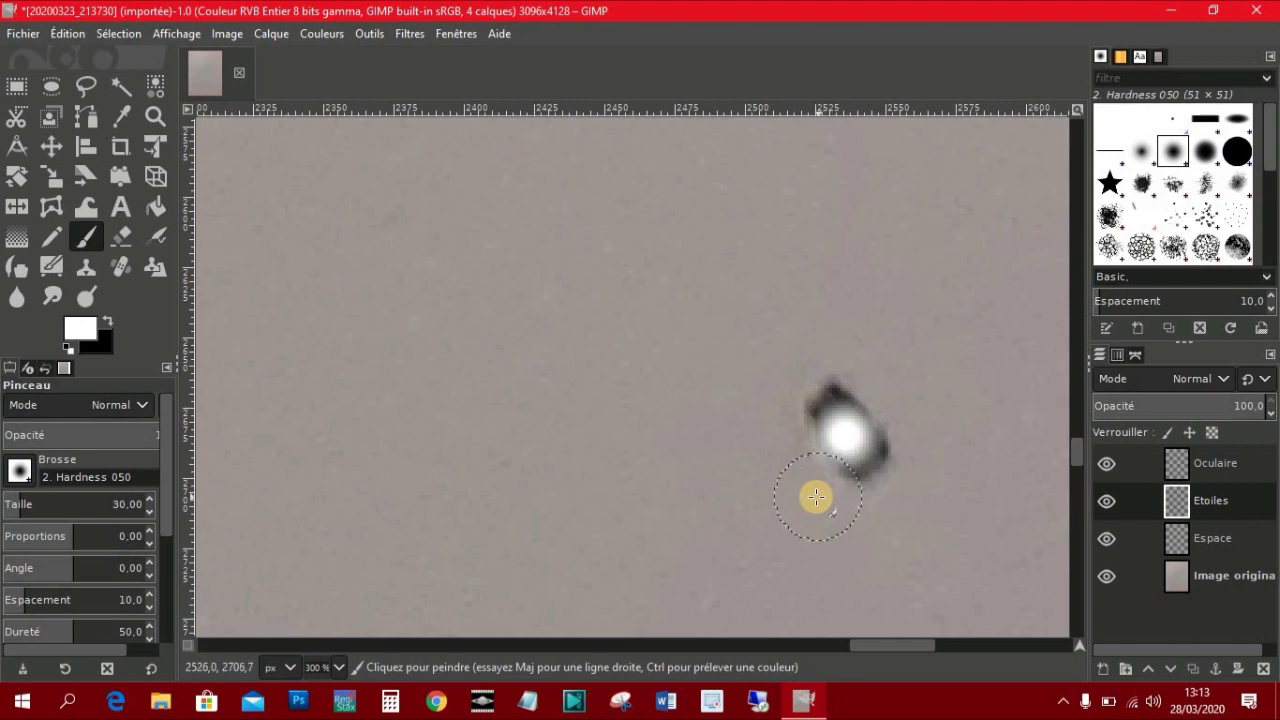
ctrl+scroll(736, 436, down, 3)
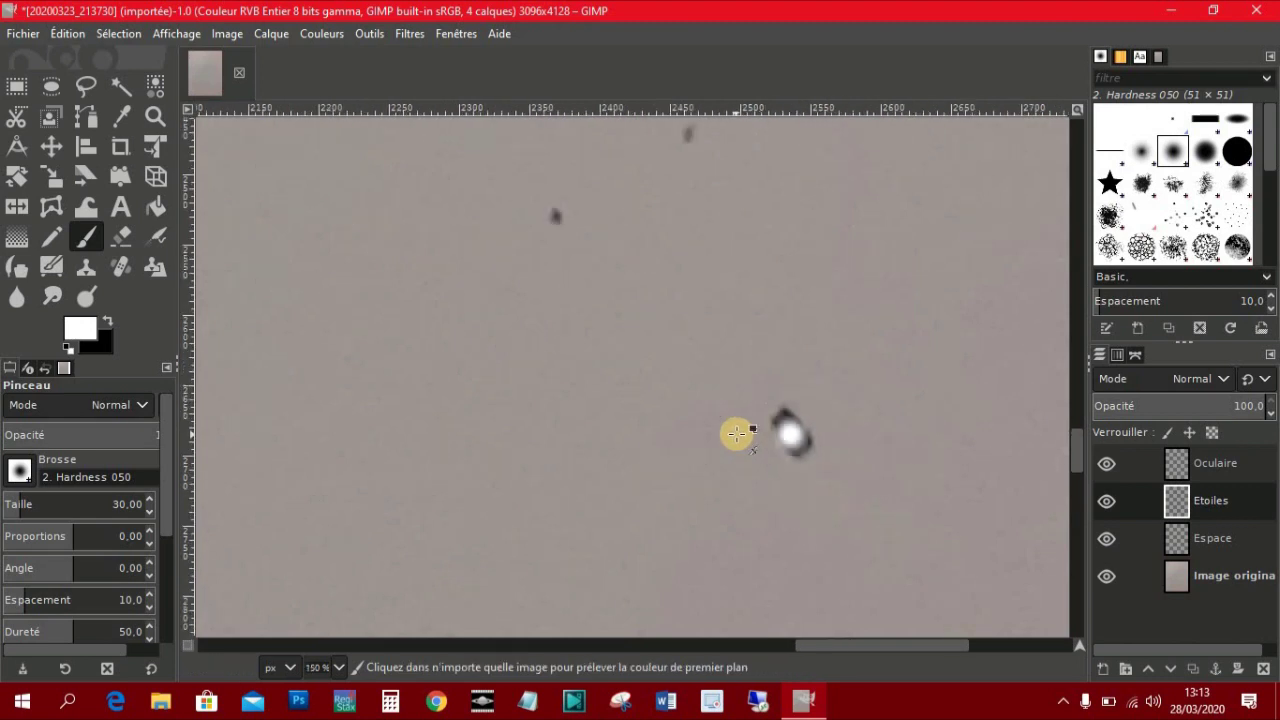
ctrl+scroll(736, 436, down, 2)
ctrl+scroll(736, 436, down, 1)
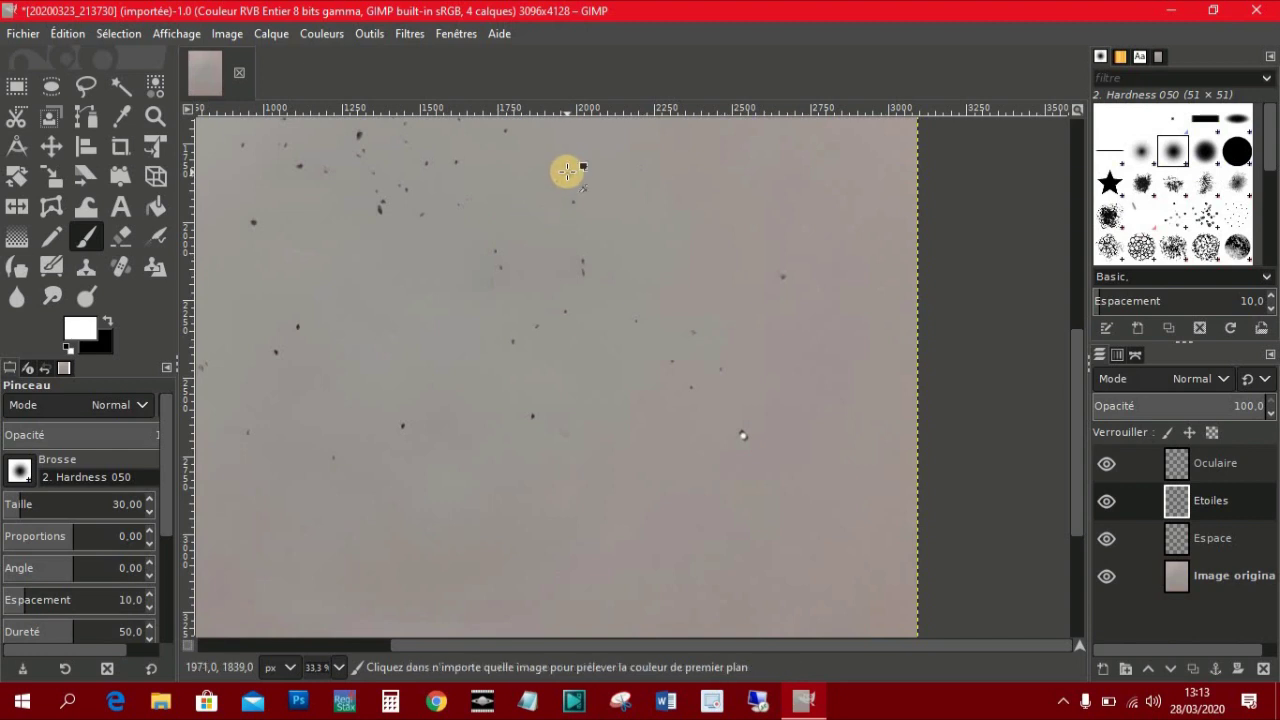
ctrl+scroll(567, 172, up, 3)
ctrl+scroll(567, 172, up, 3)
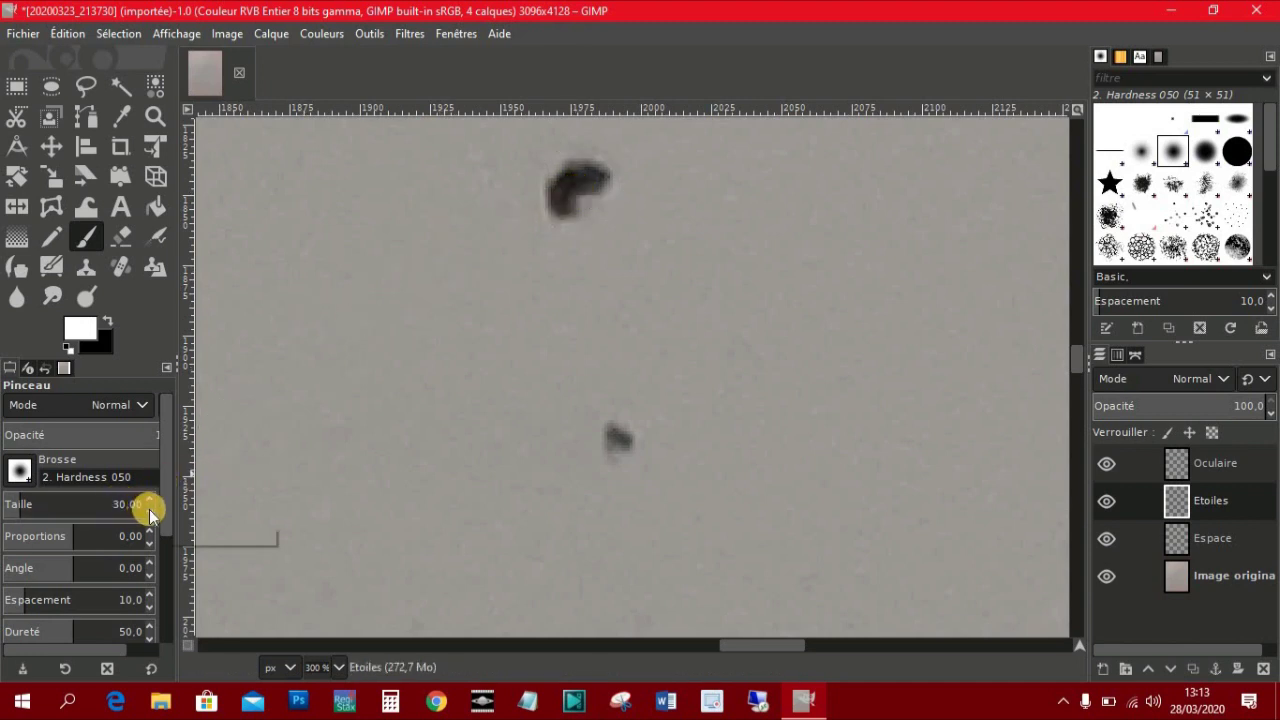
- Reduce the brush size to 25 and paint white over two dark star blobs
click(149, 510)
click(152, 510)
click(152, 510)
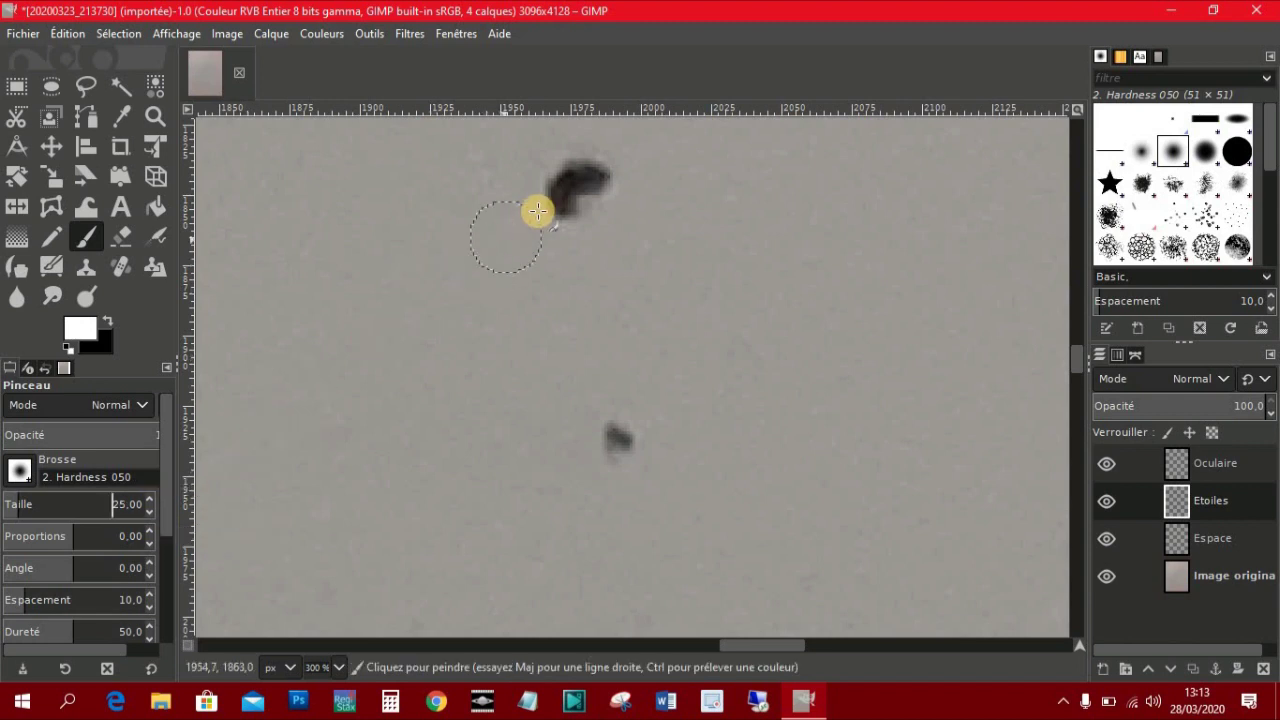
drag(581, 200, 551, 210)
ctrl+scroll(550, 225, down, 2)
ctrl+scroll(548, 228, down, 3)
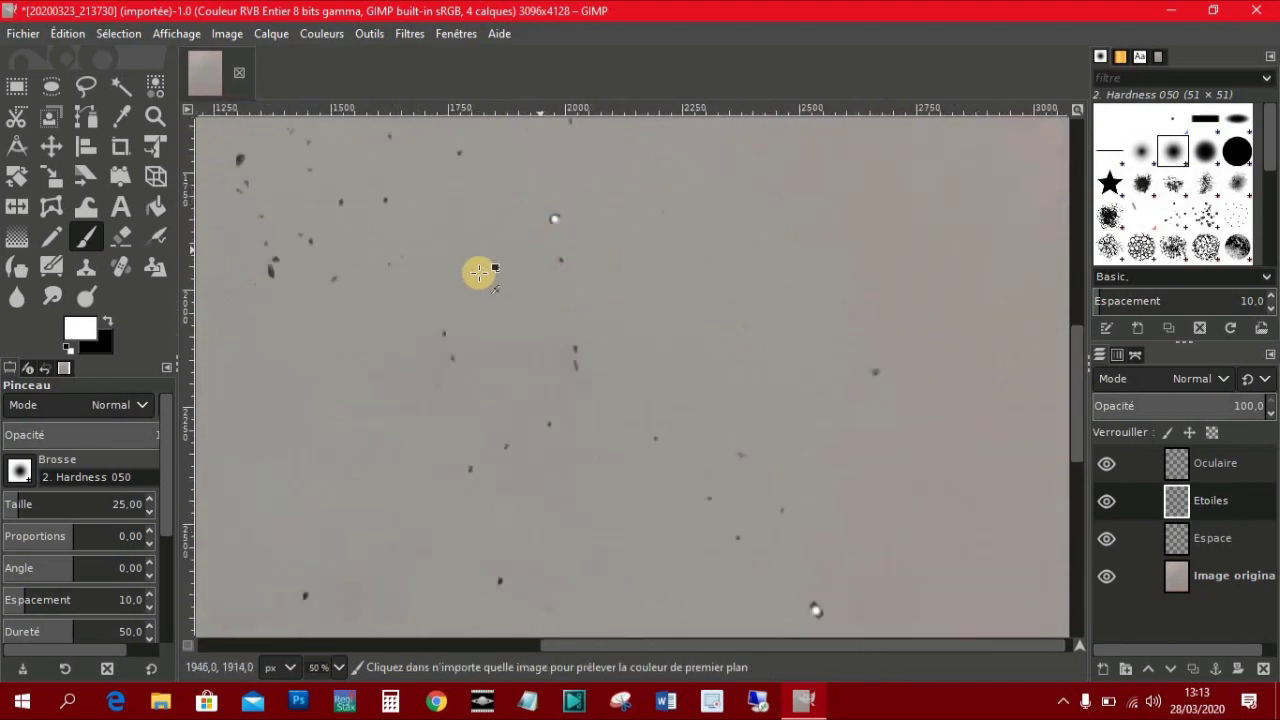
ctrl+scroll(236, 156, up, 3)
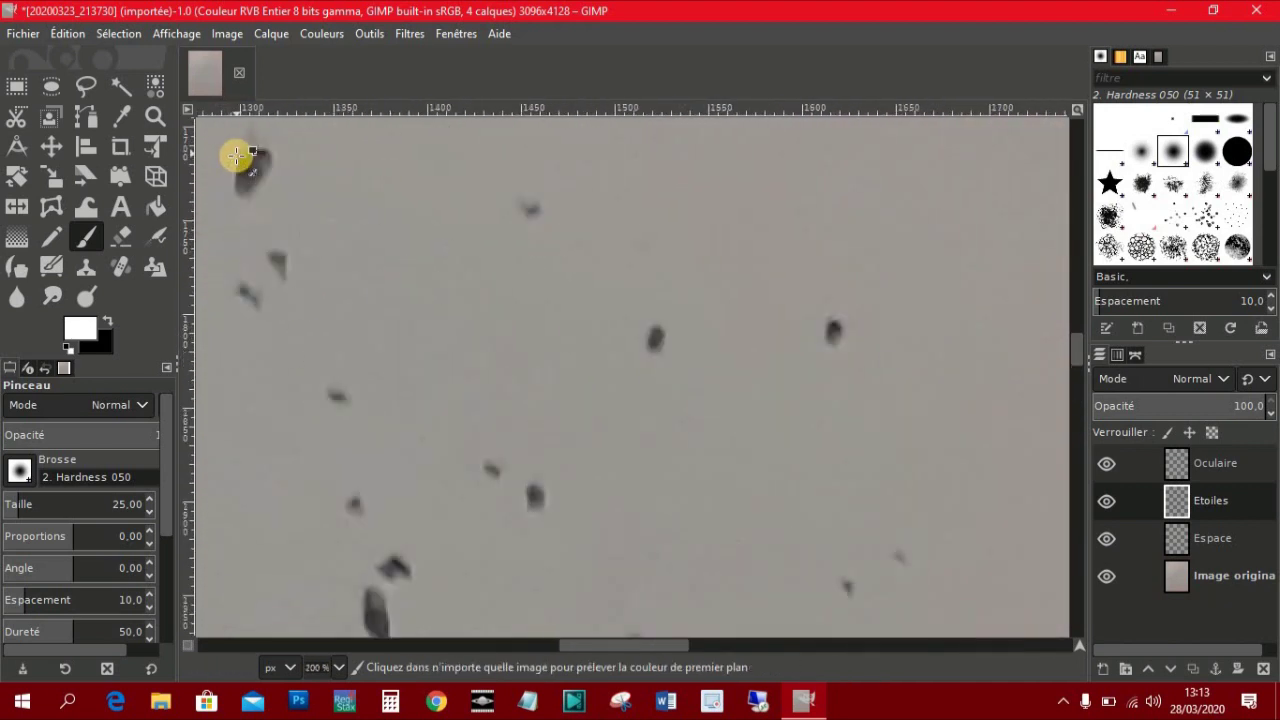
ctrl+scroll(265, 192, up, 2)
ctrl+scroll(267, 188, up, 1)
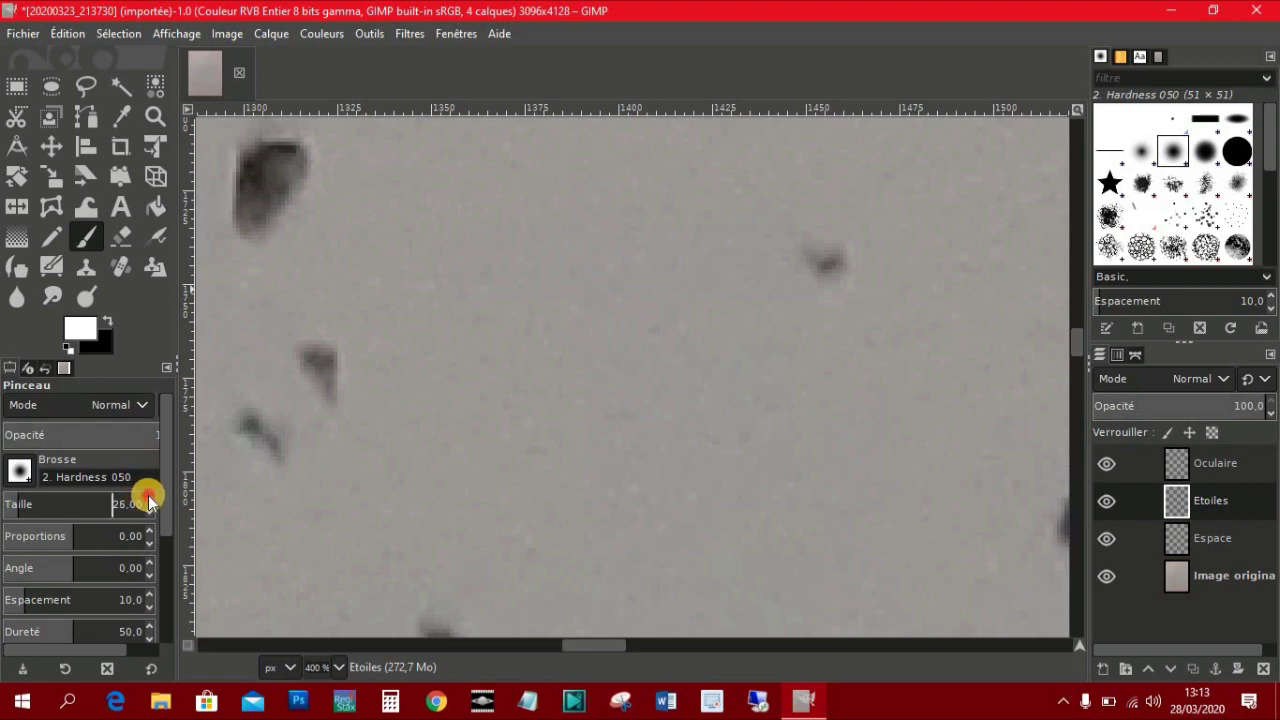
scroll(148, 500, up, 1)
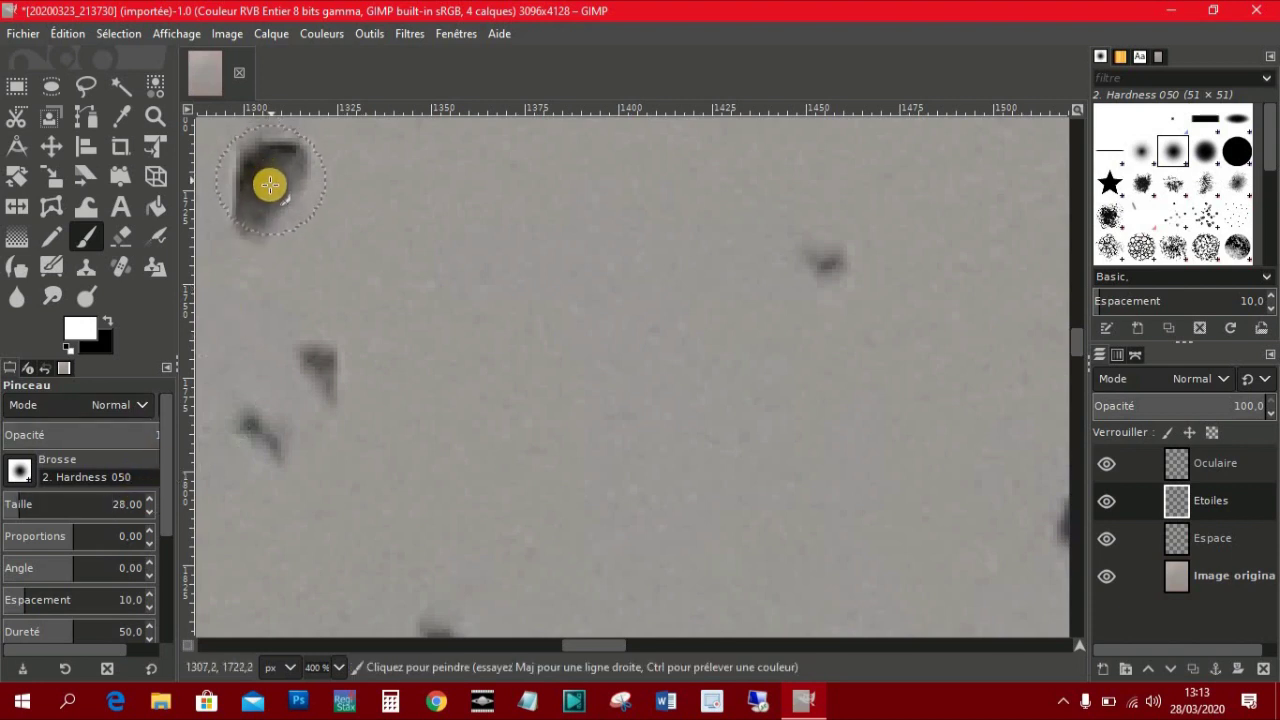
click(267, 184)
ctrl+scroll(268, 215, down, 5)
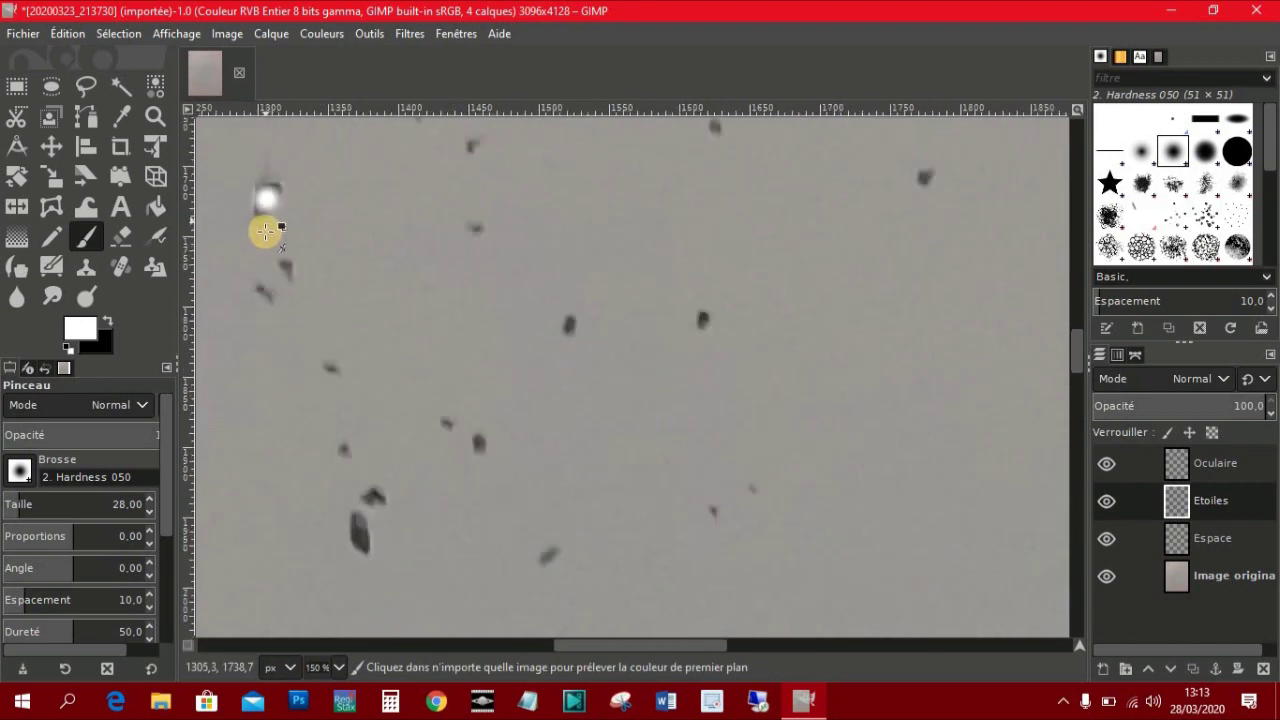
ctrl+scroll(306, 362, up, 4)
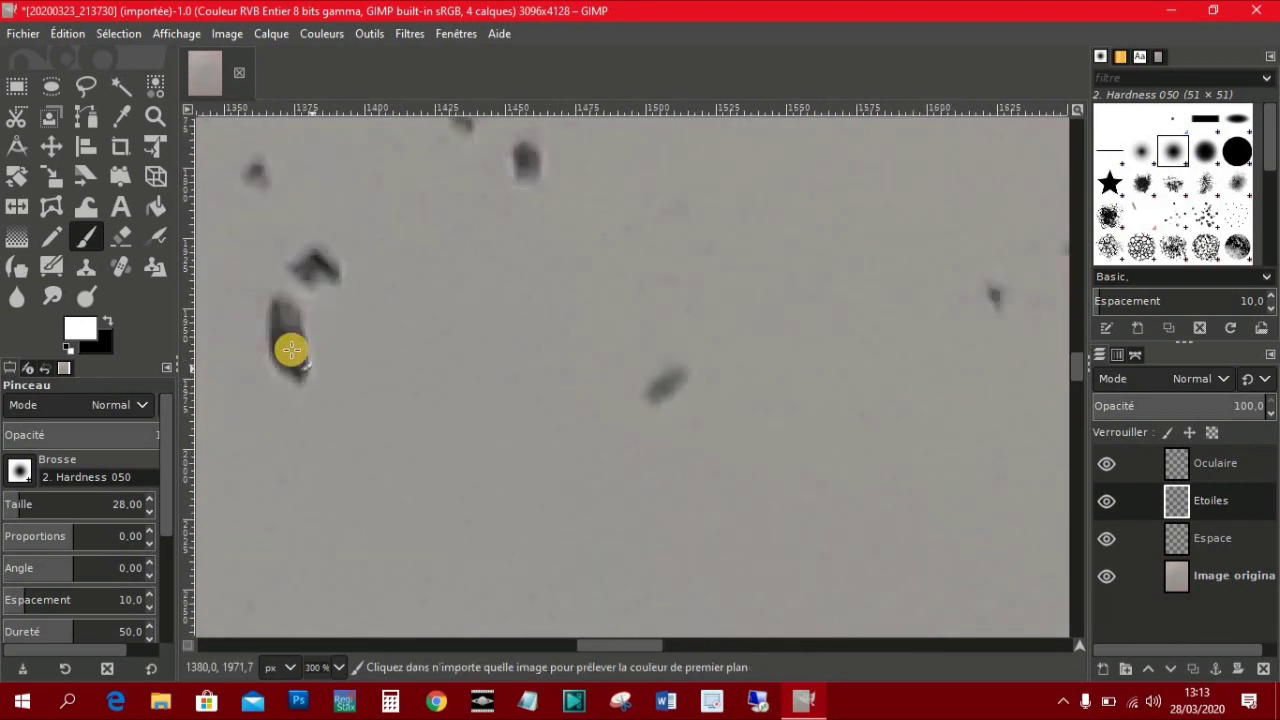
- Shrink the brush again and cover three more dark specks with white dots
click(149, 511)
click(149, 511)
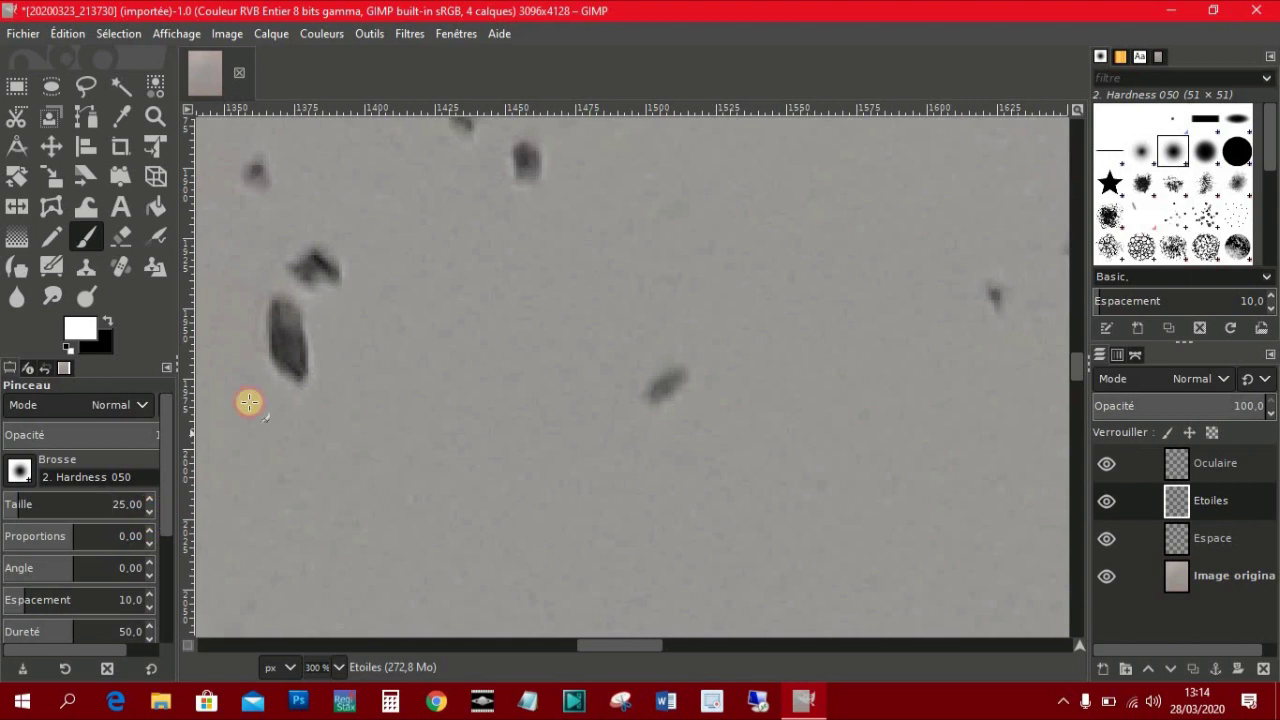
click(289, 339)
ctrl+scroll(300, 357, down, 3)
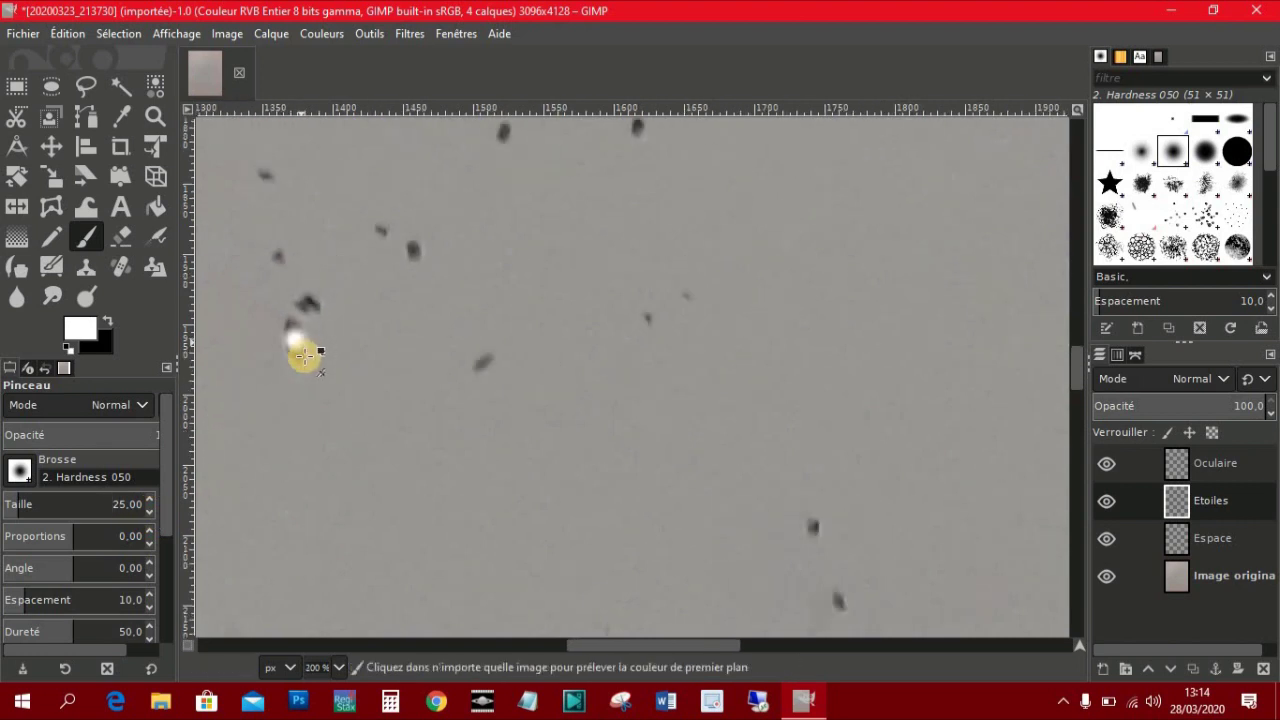
ctrl+scroll(346, 366, down, 2)
ctrl+scroll(364, 368, down, 1)
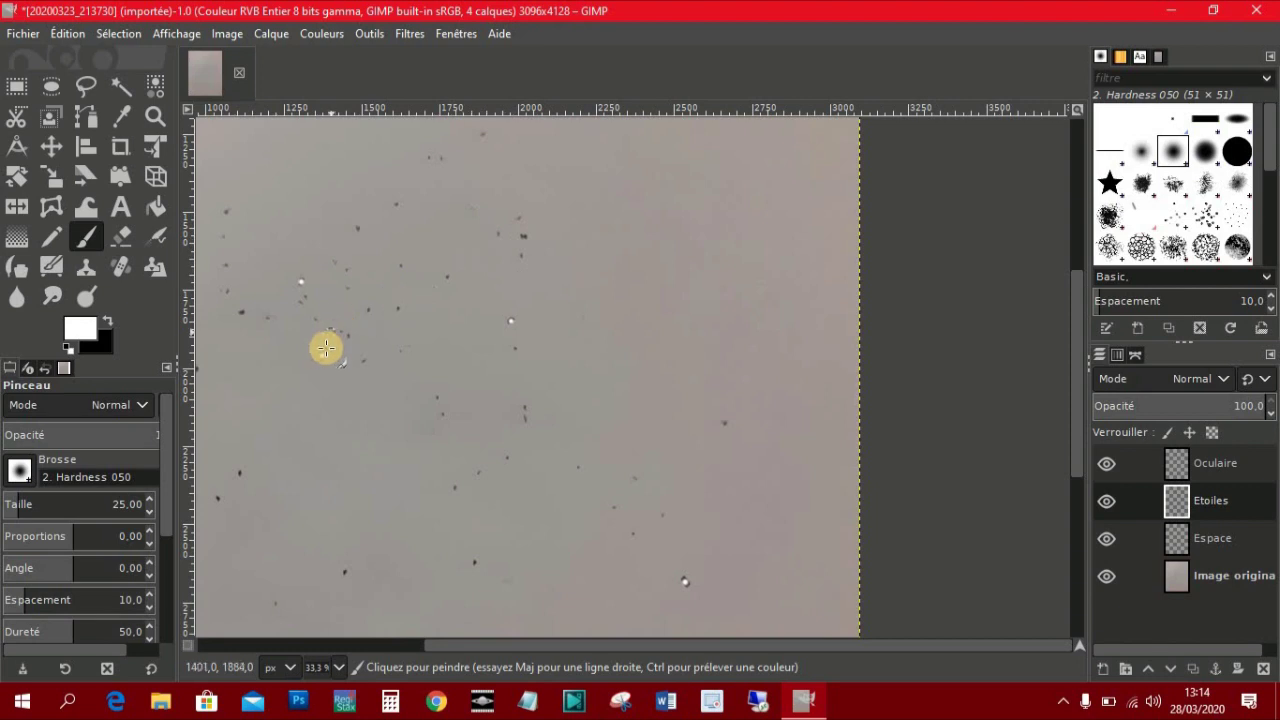
ctrl+scroll(327, 350, up, 1)
ctrl+scroll(327, 350, up, 2)
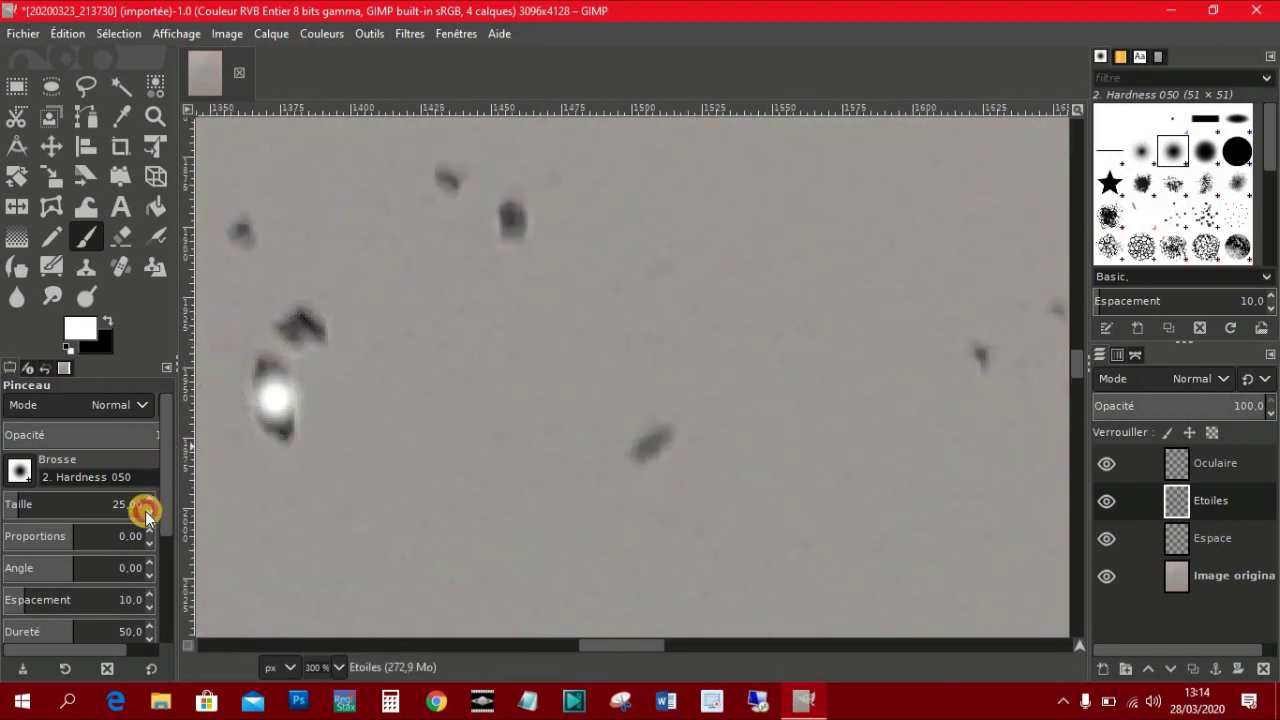
scroll(145, 511, down, 3)
scroll(147, 511, down, 3)
scroll(147, 511, down, 5)
click(302, 327)
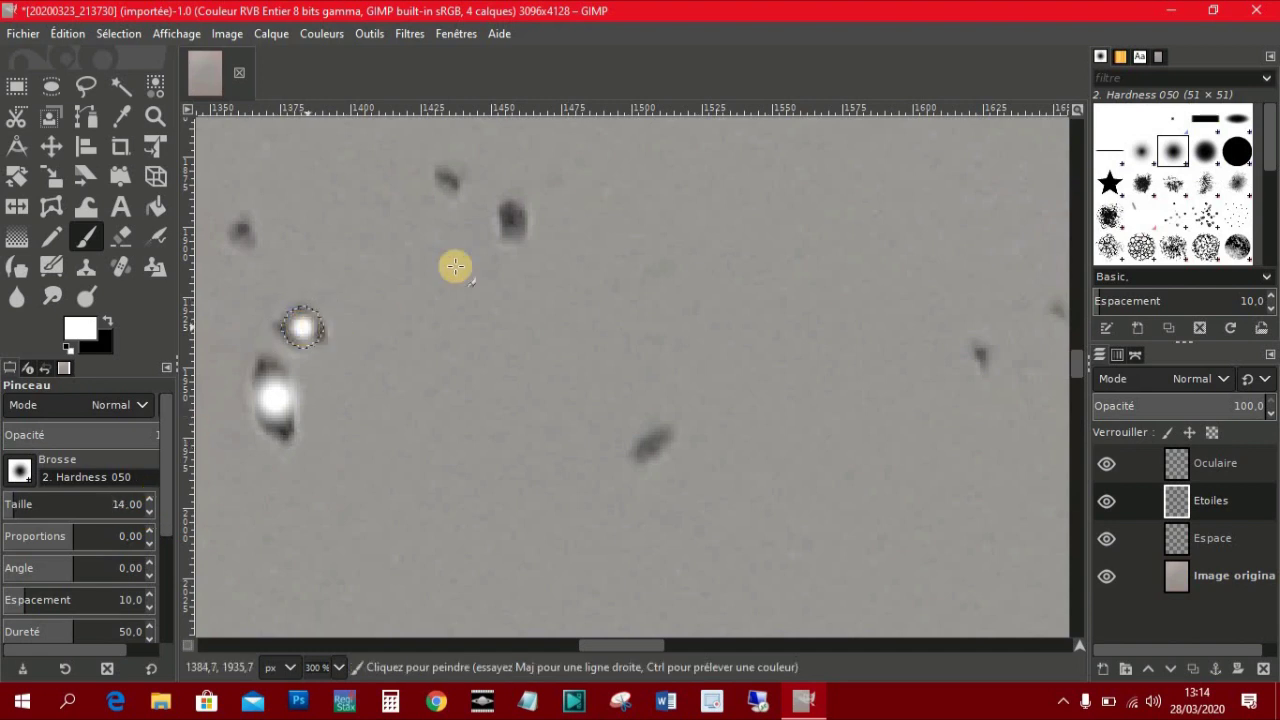
click(514, 219)
- Paint soft white dots over three further dark star spots
scroll(423, 294, down, 3)
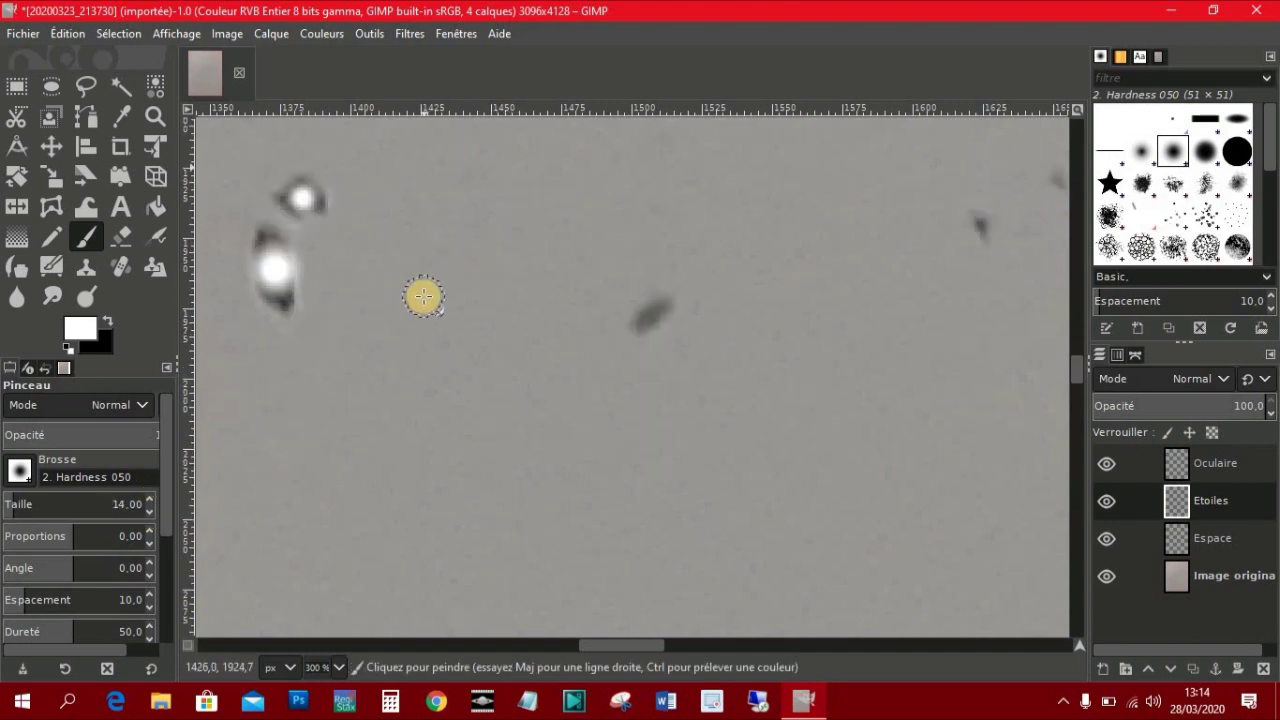
scroll(423, 294, up, 3)
scroll(424, 295, down, 2)
scroll(424, 295, down, 1)
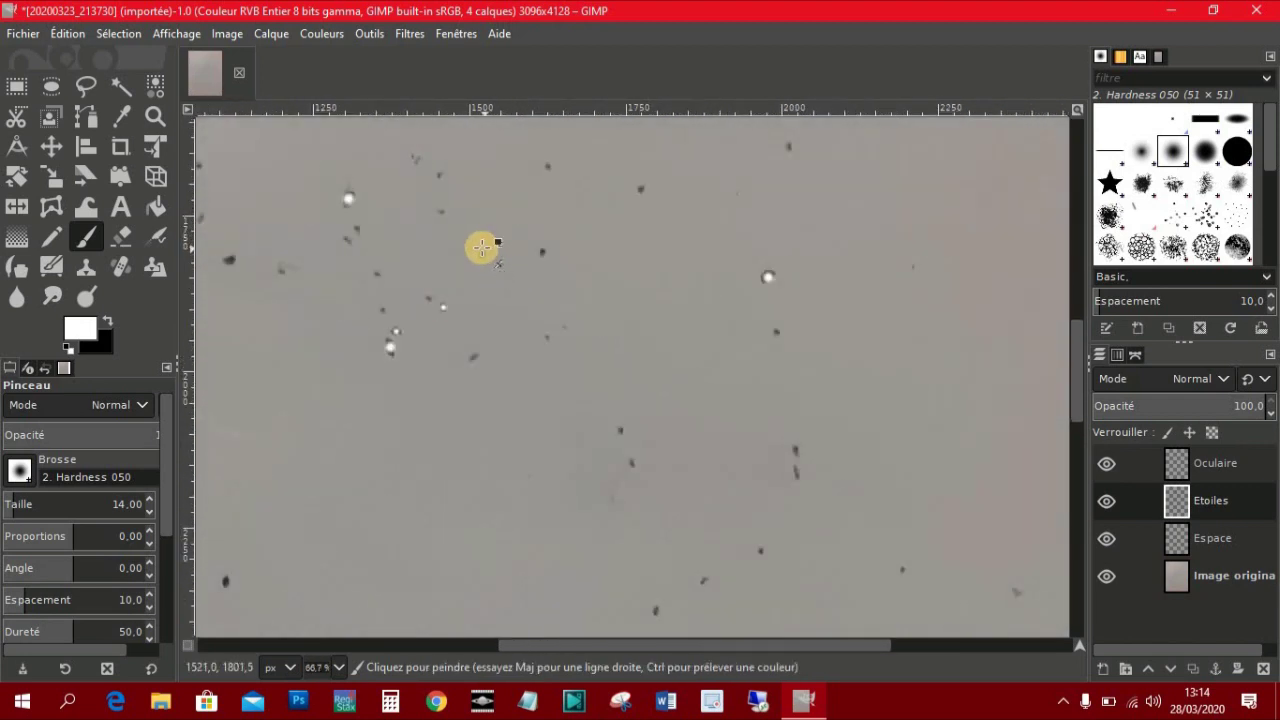
scroll(480, 249, up, 3)
click(487, 279)
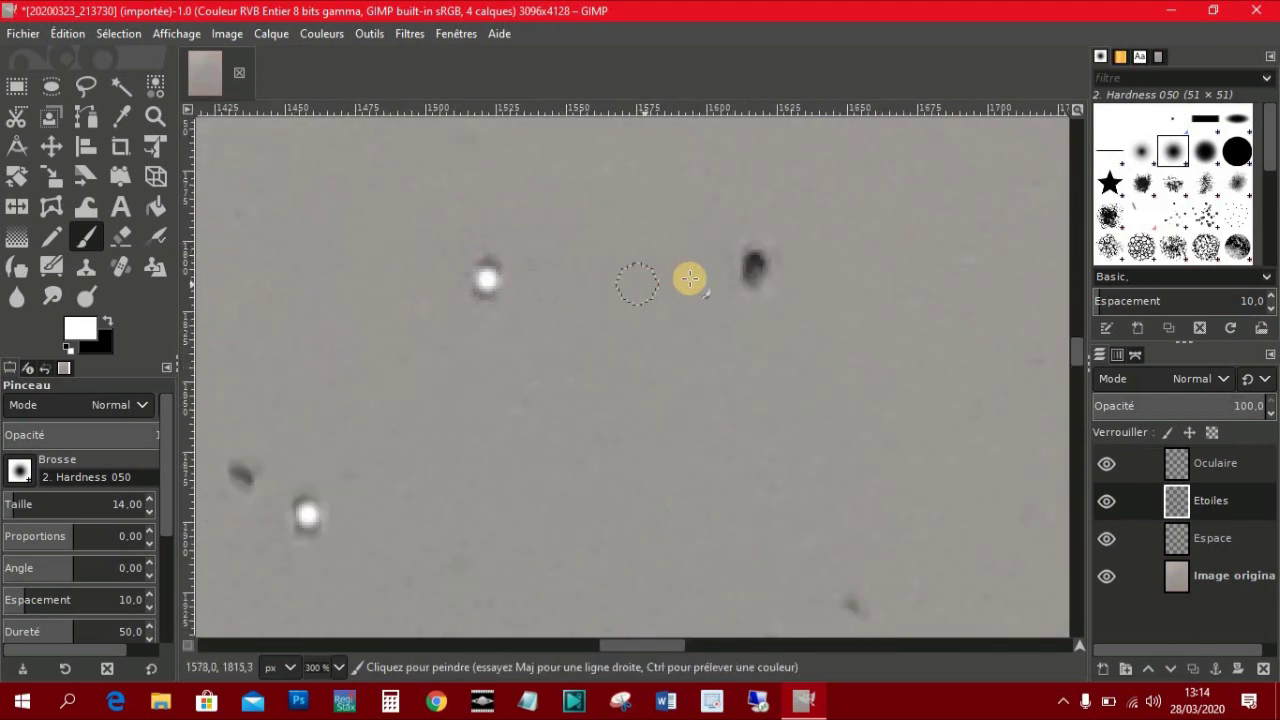
click(756, 268)
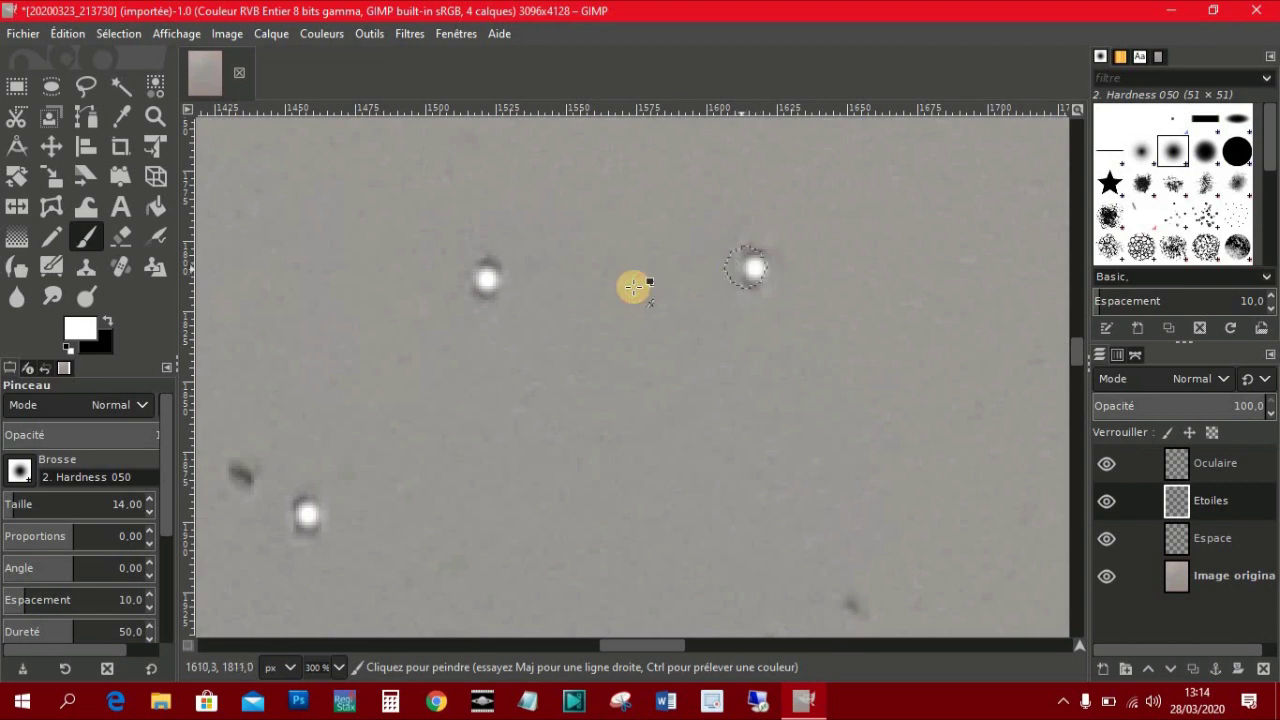
scroll(634, 286, down, 2)
scroll(634, 286, down, 3)
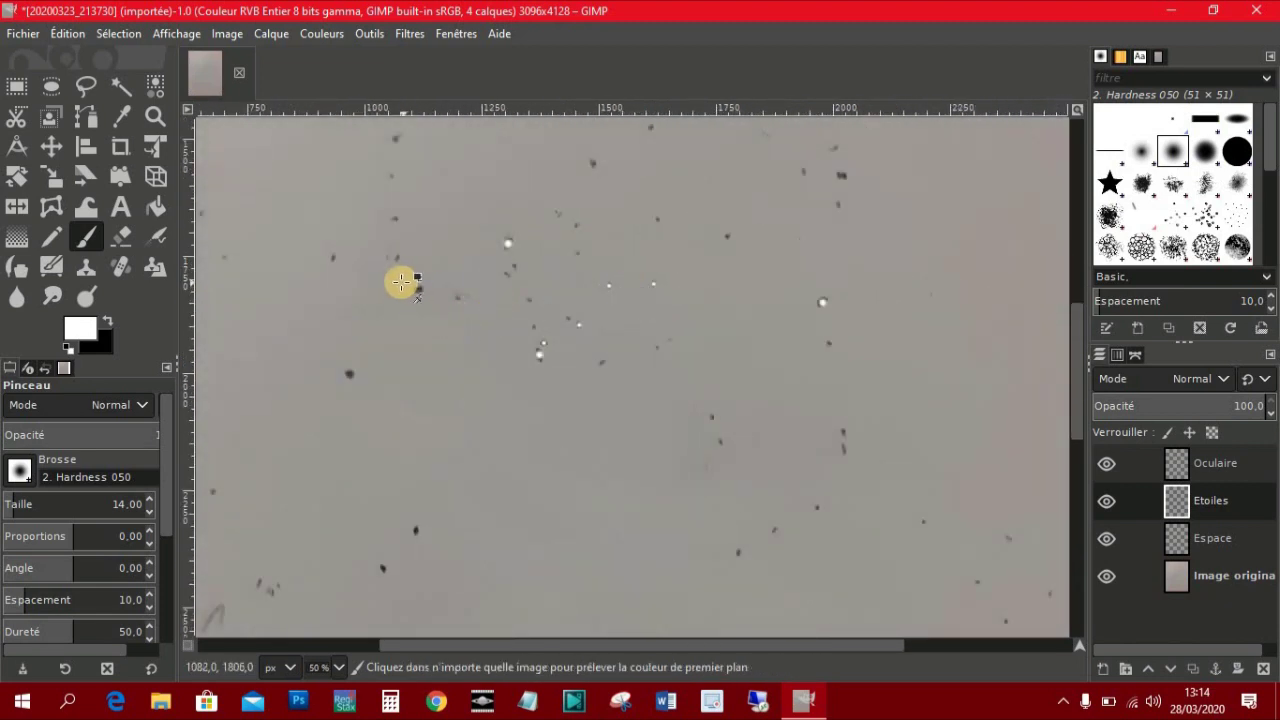
scroll(428, 298, up, 6)
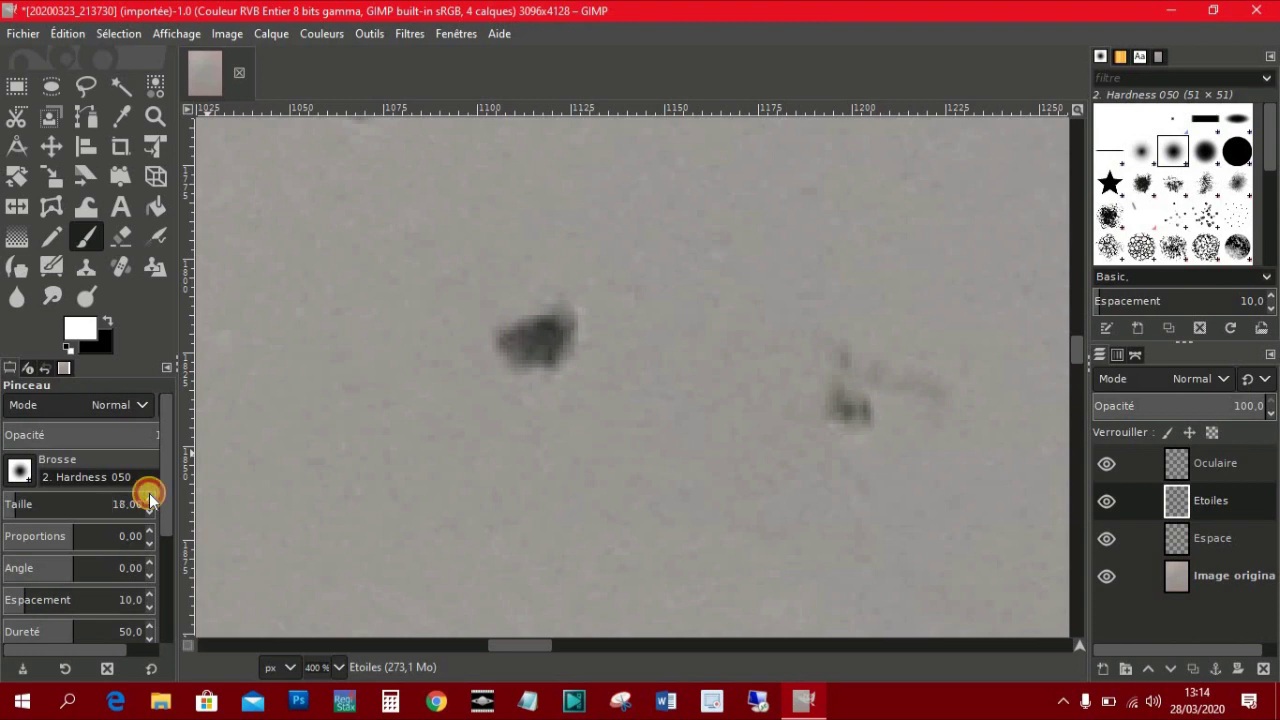
click(537, 343)
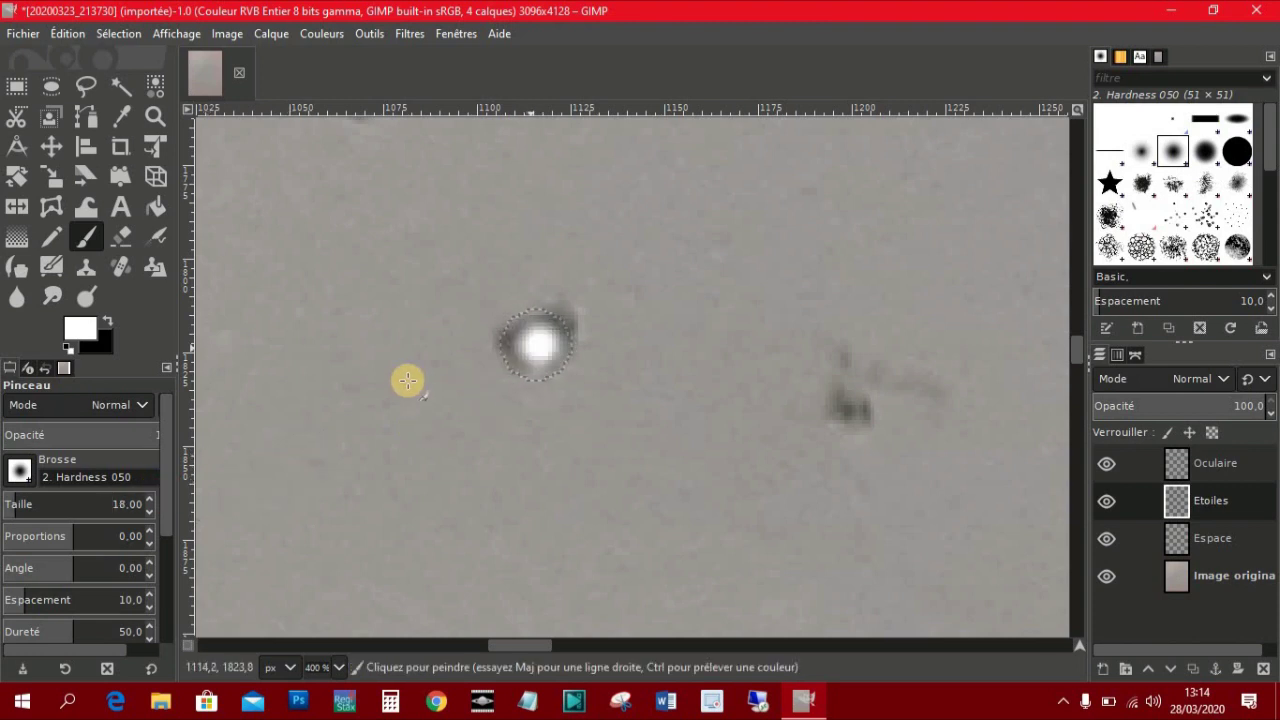
- Turn the last two dark spots into white stars
scroll(400, 383, down, 2)
scroll(400, 383, down, 3)
scroll(370, 420, down, 1)
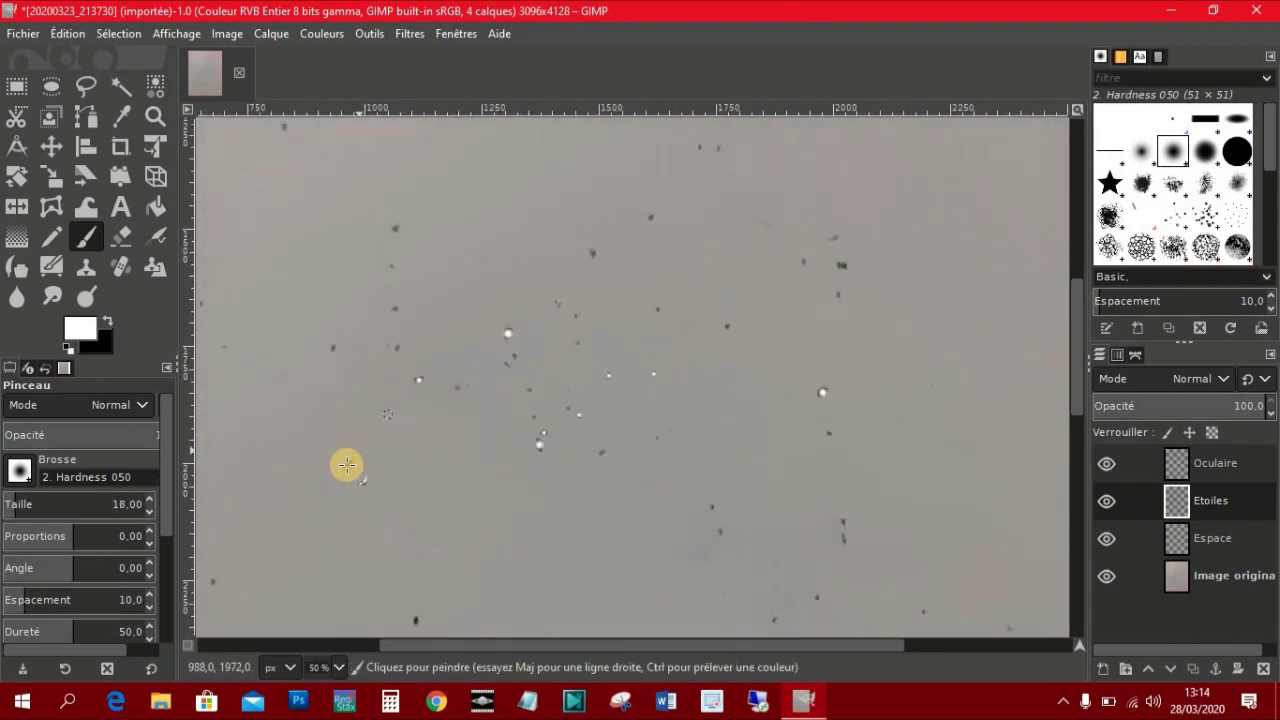
scroll(346, 464, up, 7)
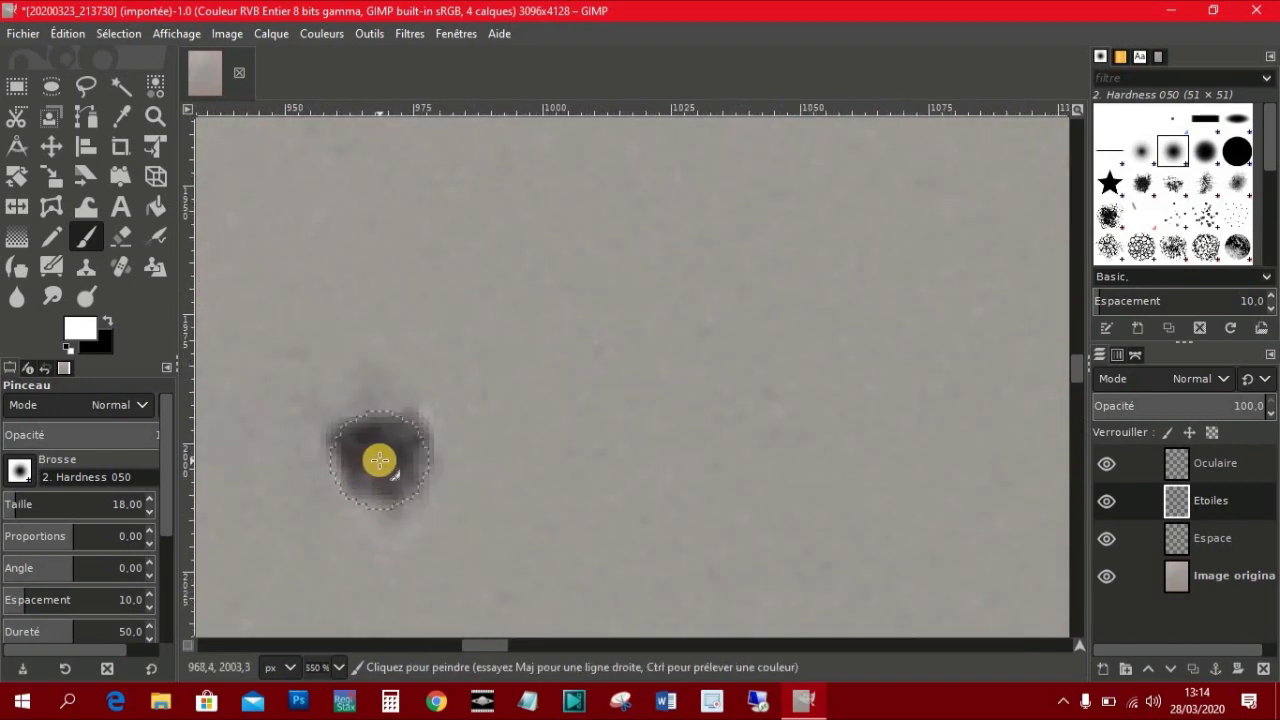
click(379, 460)
scroll(420, 445, down, 3)
scroll(432, 436, down, 4)
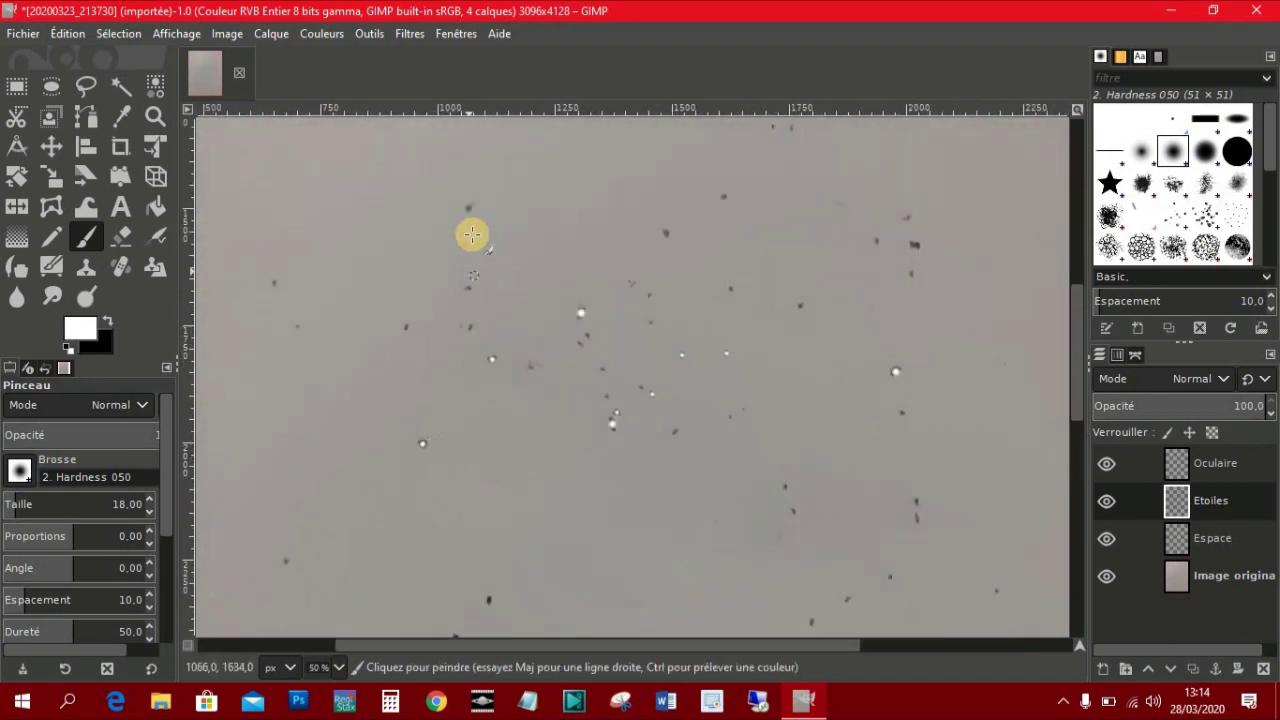
scroll(466, 205, up, 3)
scroll(460, 240, up, 3)
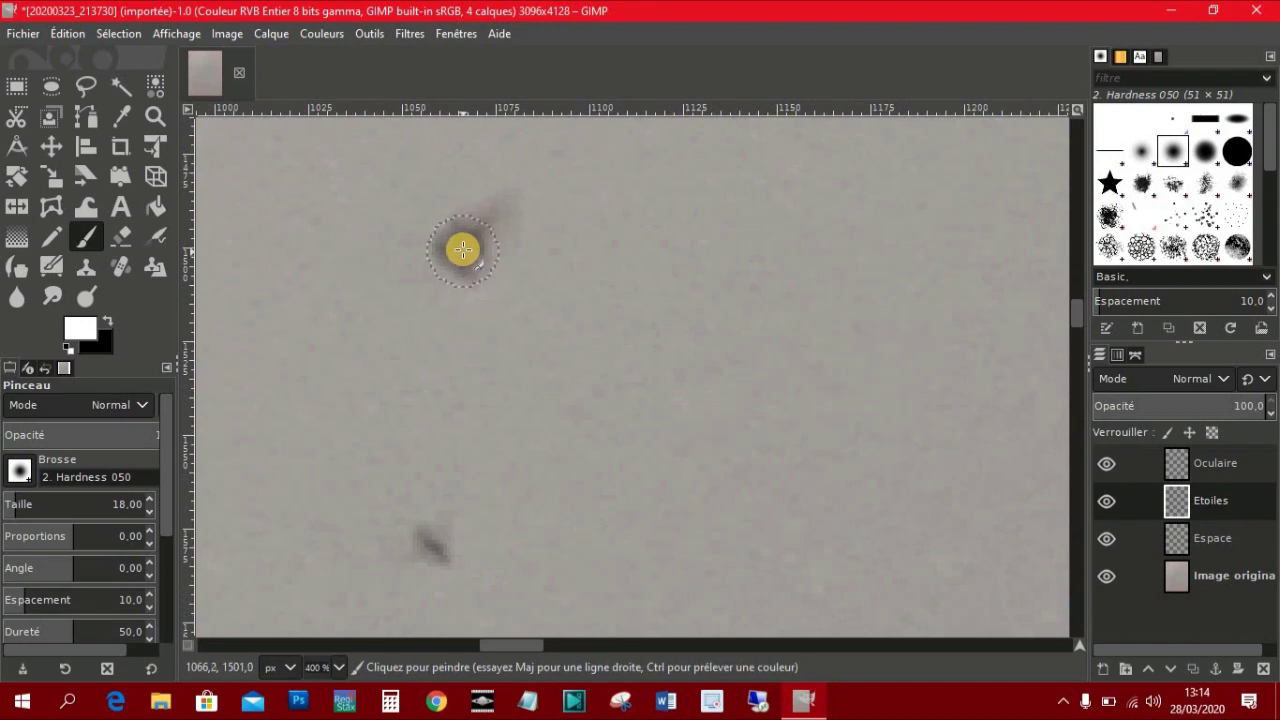
click(460, 249)
scroll(475, 262, down, 6)
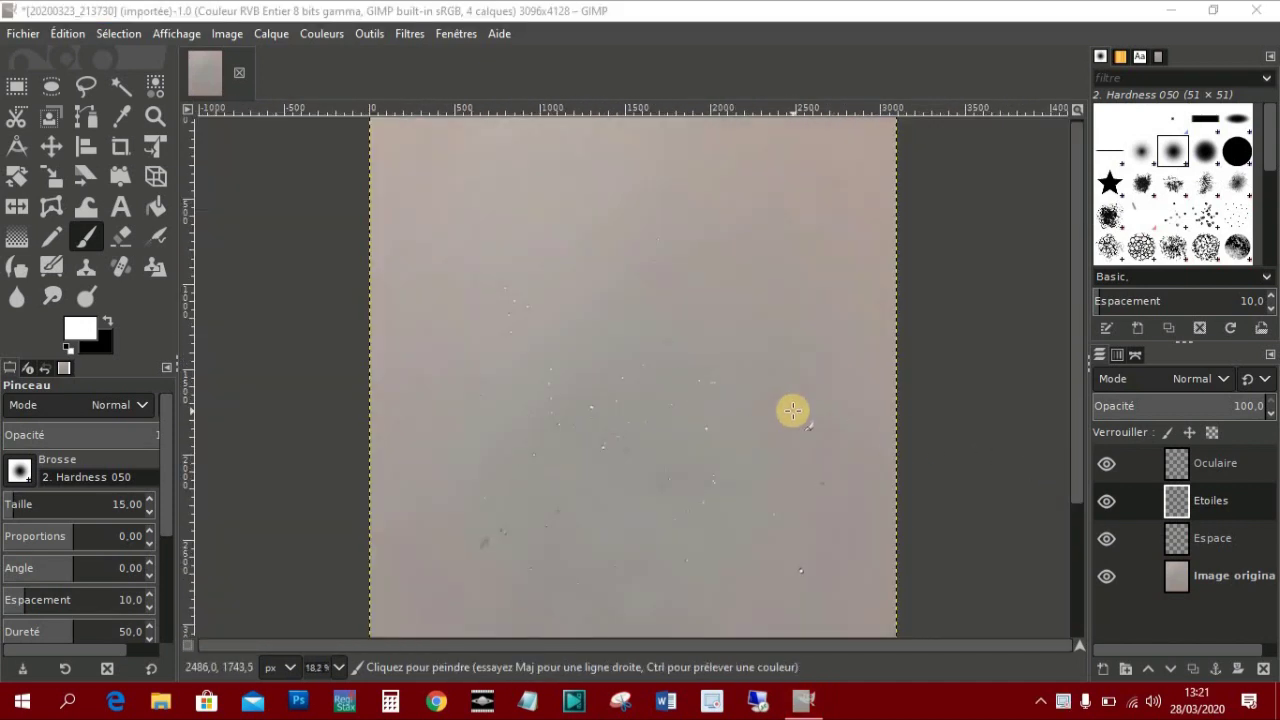
- Zoom in on the faint stars and set the brush size to 6.00
scroll(689, 366, down, 3)
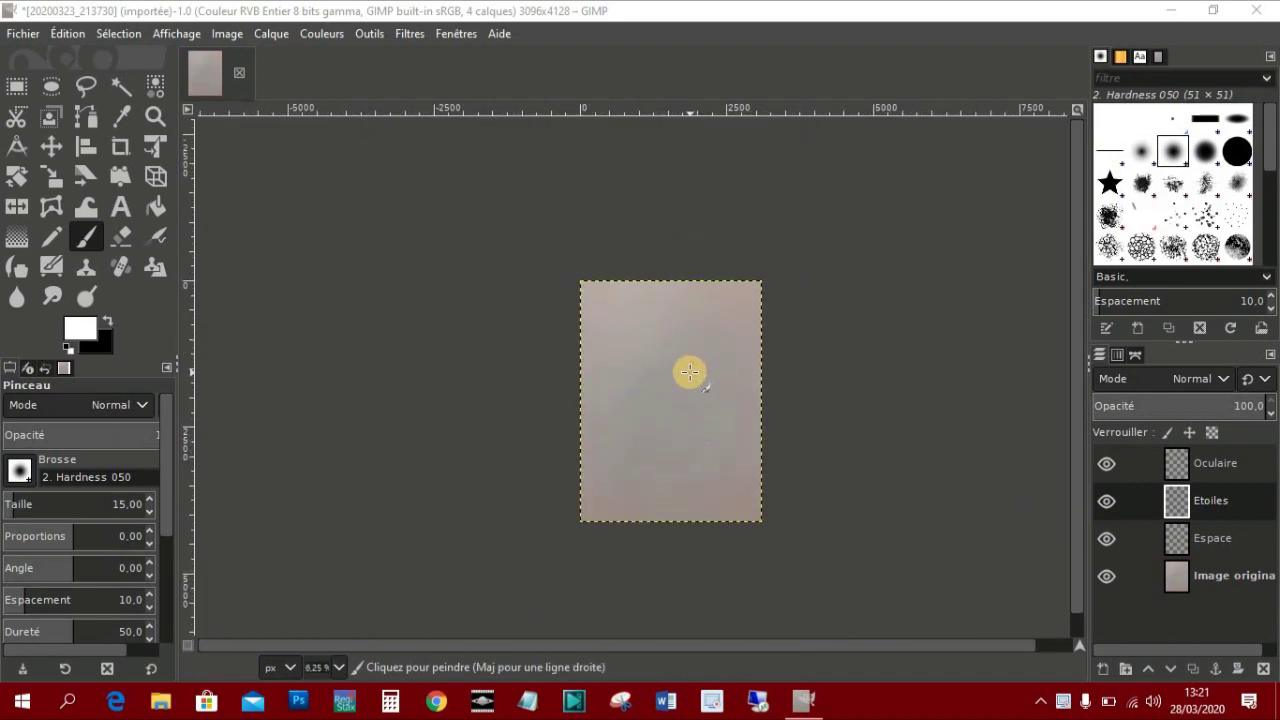
scroll(686, 380, up, 2)
scroll(685, 386, up, 5)
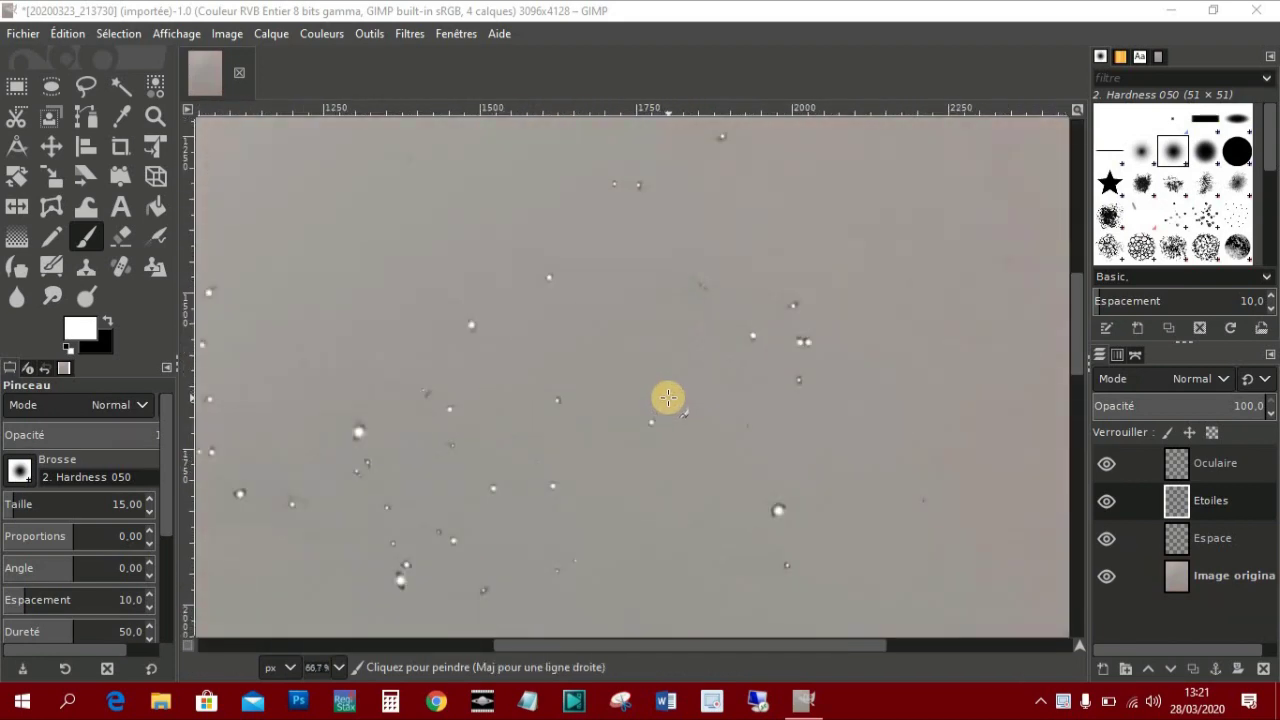
scroll(667, 398, up, 1)
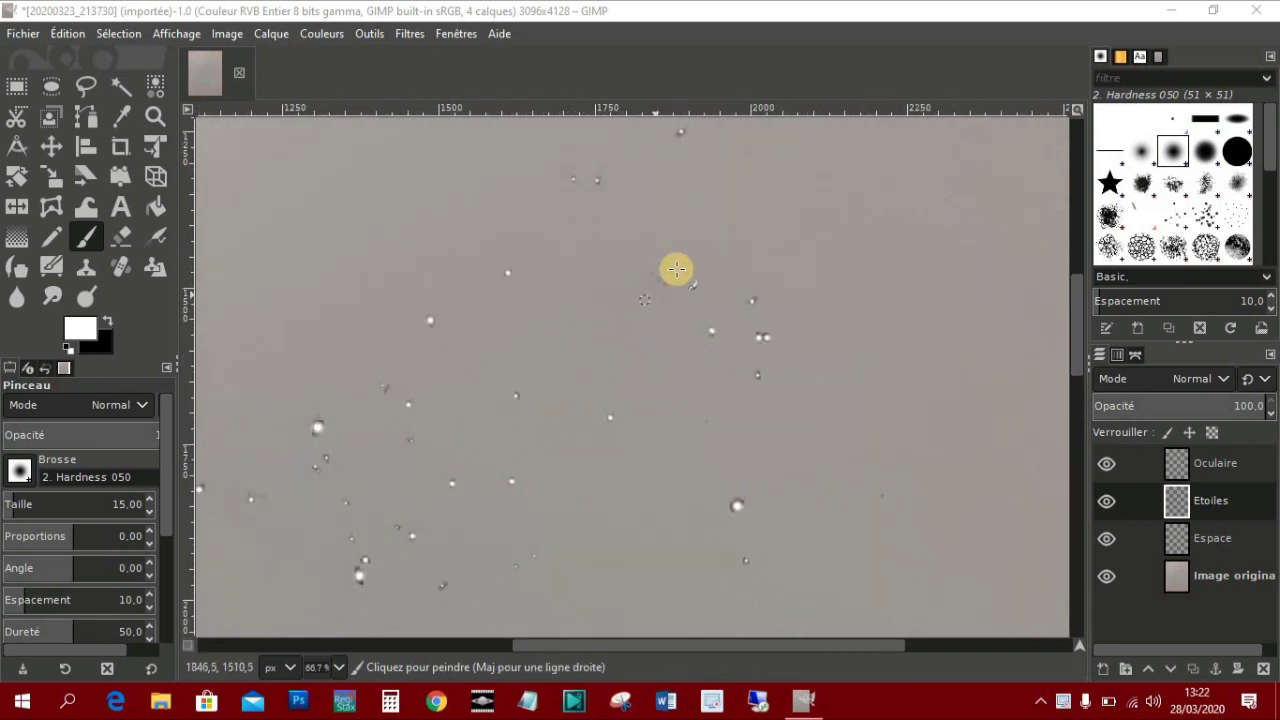
scroll(677, 274, up, 1)
scroll(675, 282, up, 1)
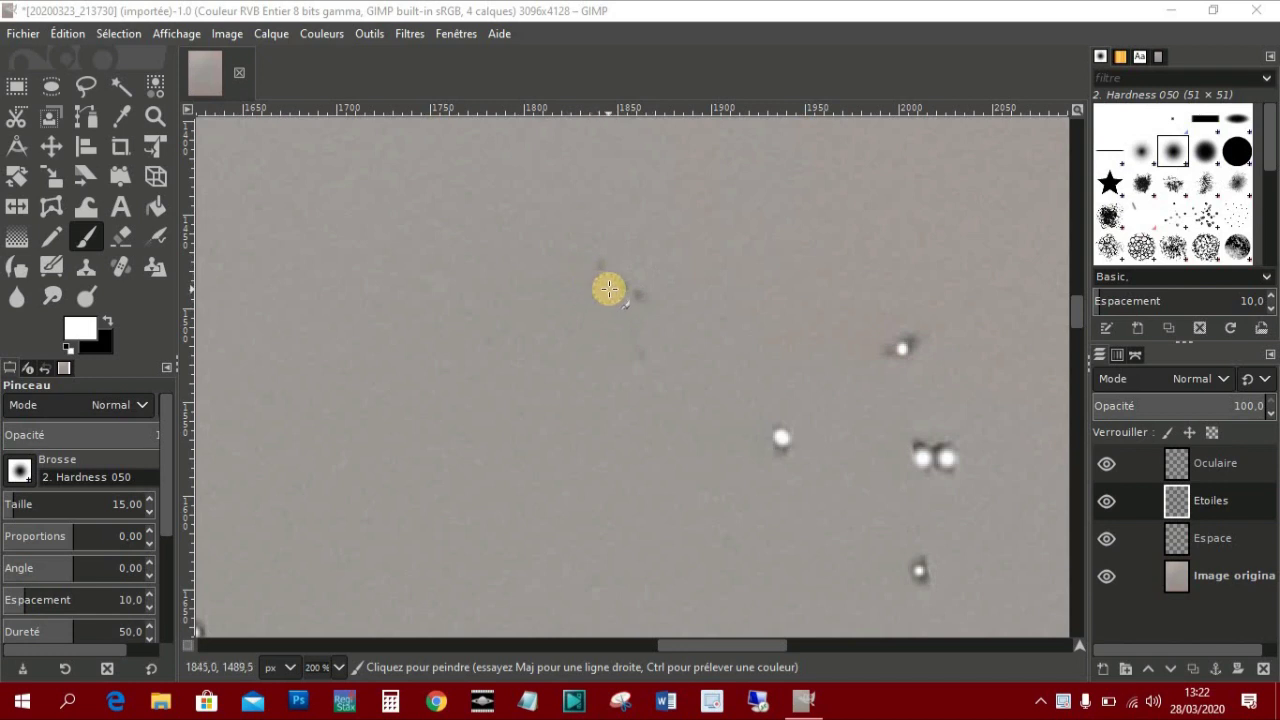
scroll(615, 287, down, 1)
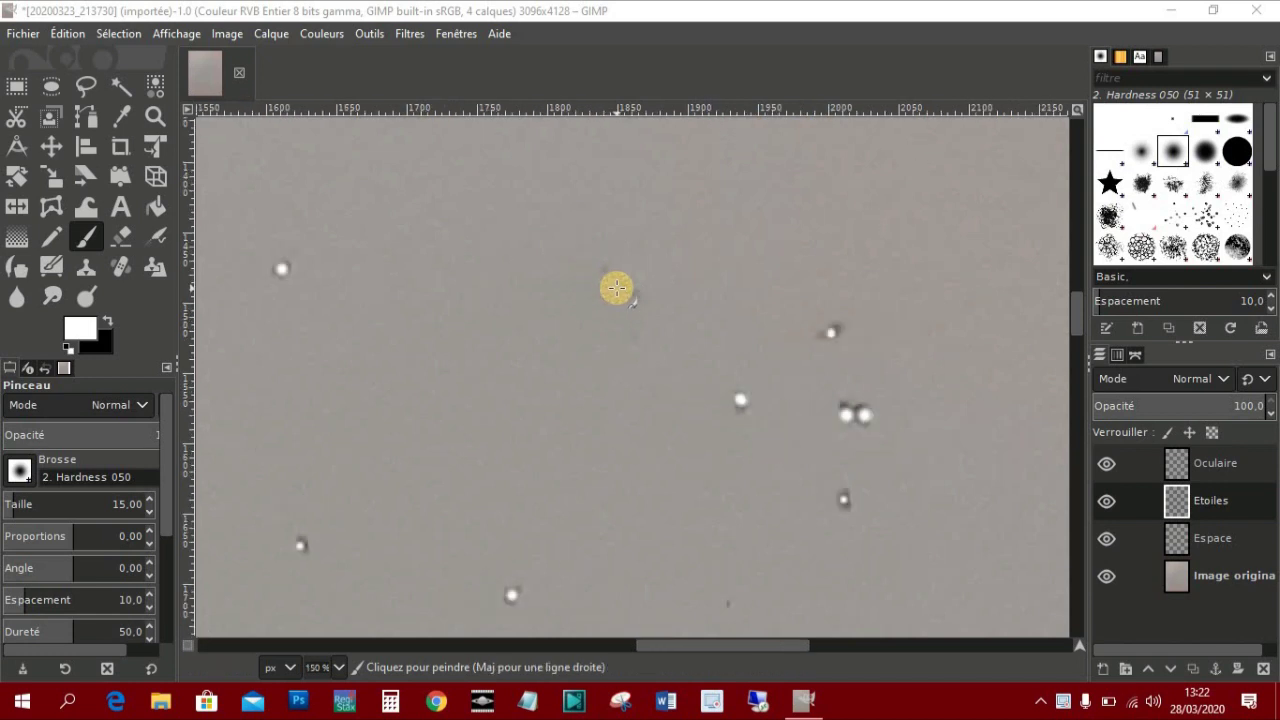
scroll(618, 290, down, 1)
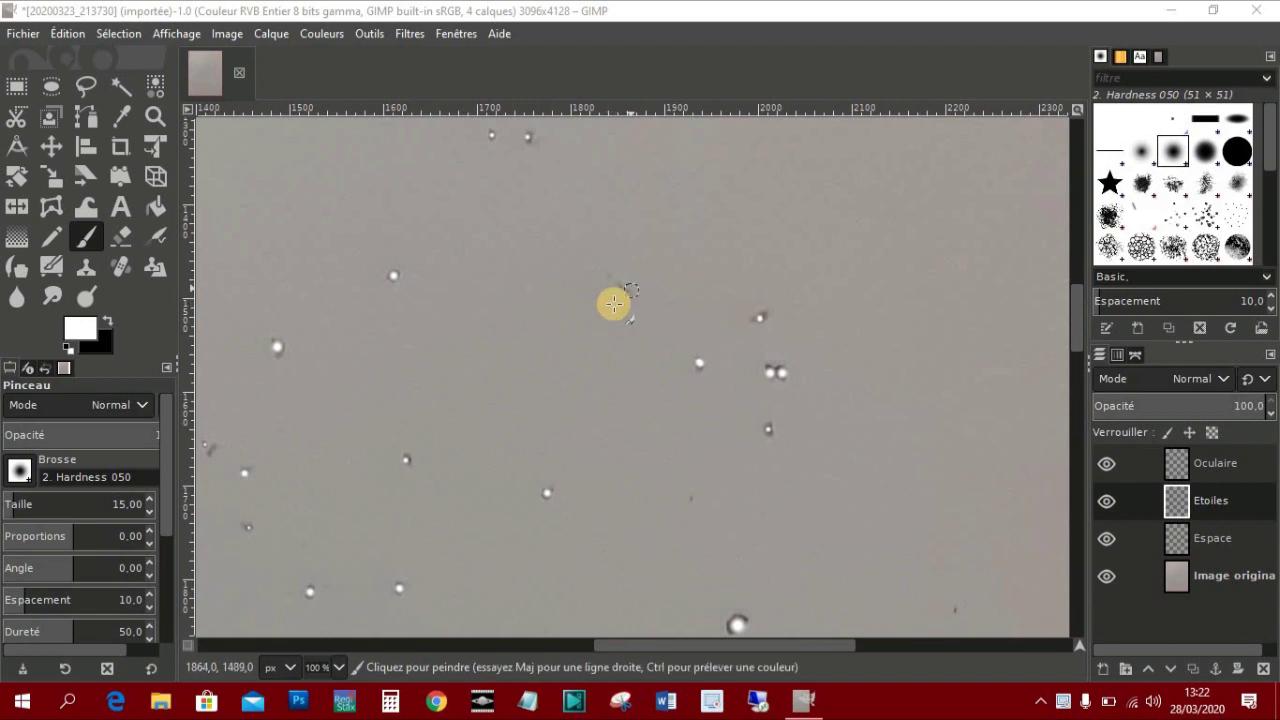
scroll(623, 285, up, 1)
scroll(624, 276, up, 1)
scroll(628, 300, up, 2)
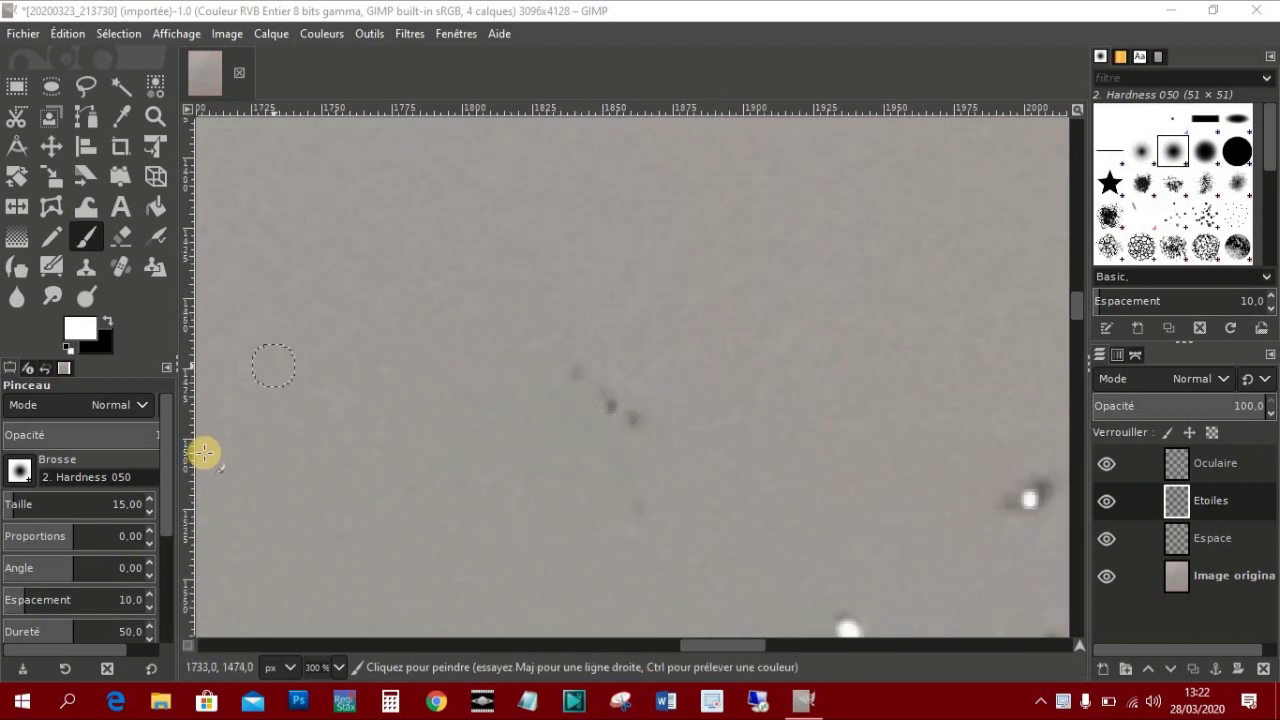
click(149, 513)
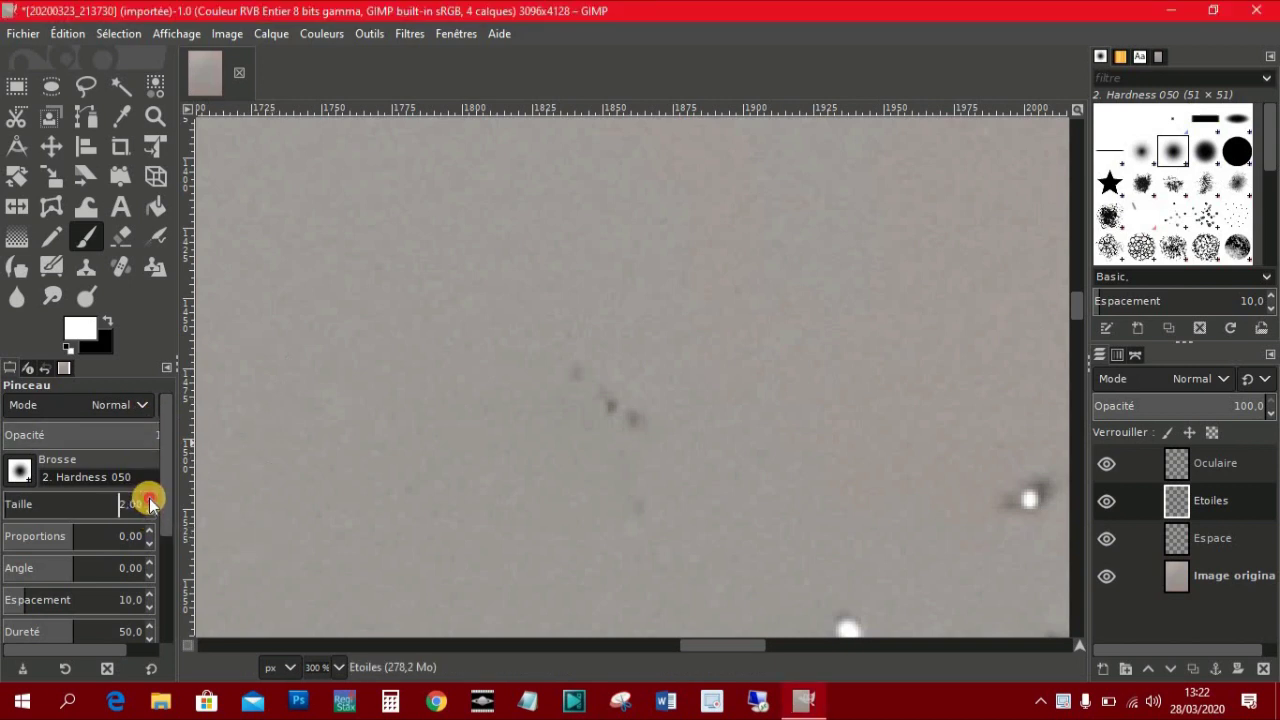
click(149, 500)
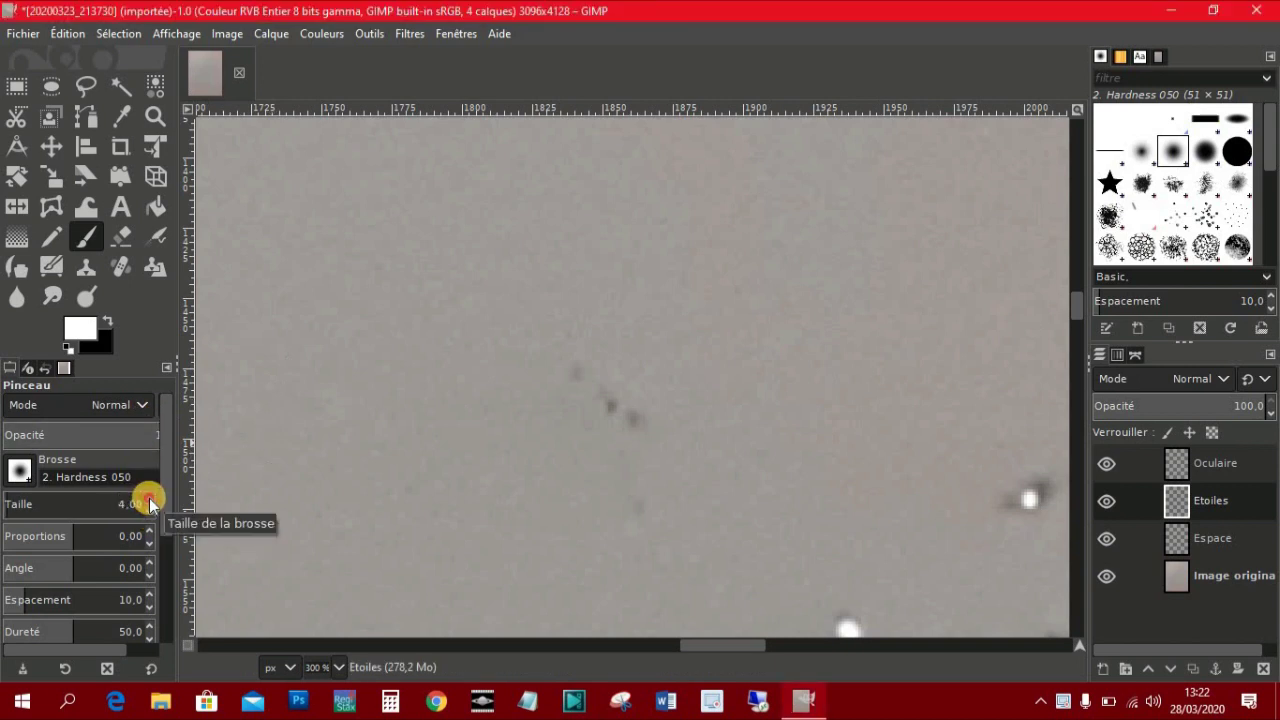
- Mark three faint stars with small white dots
click(578, 373)
click(607, 405)
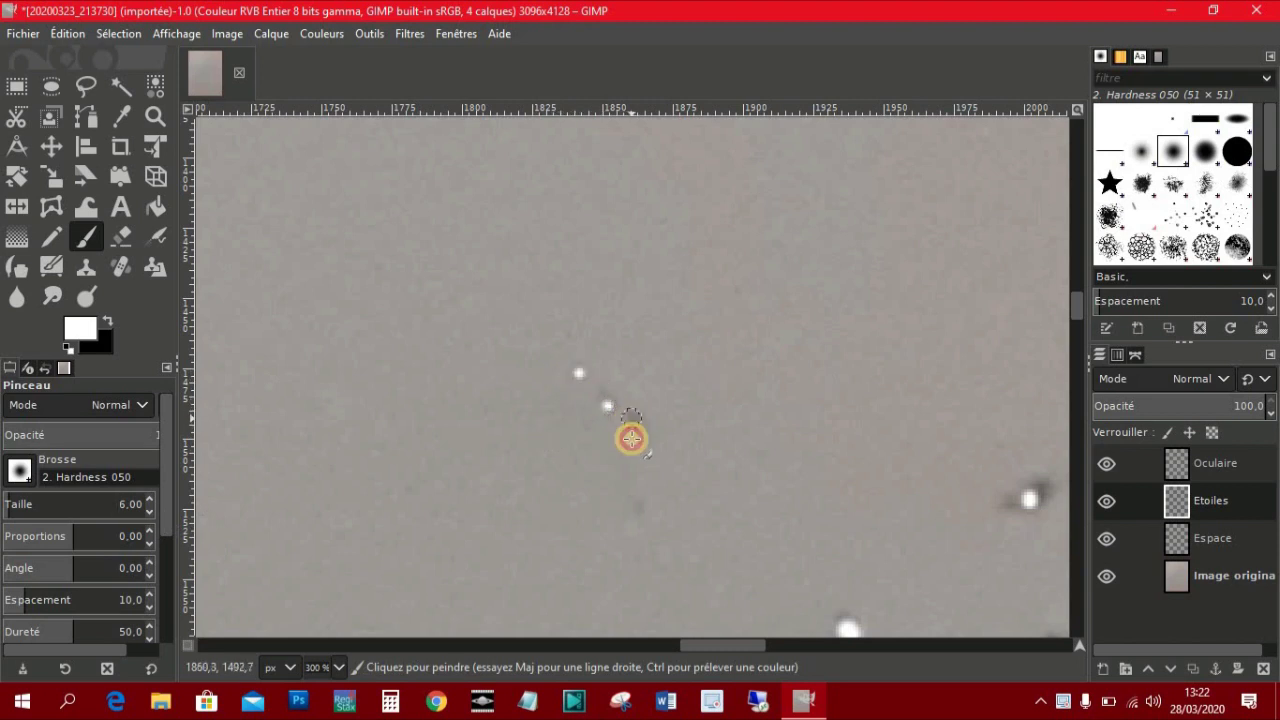
click(631, 417)
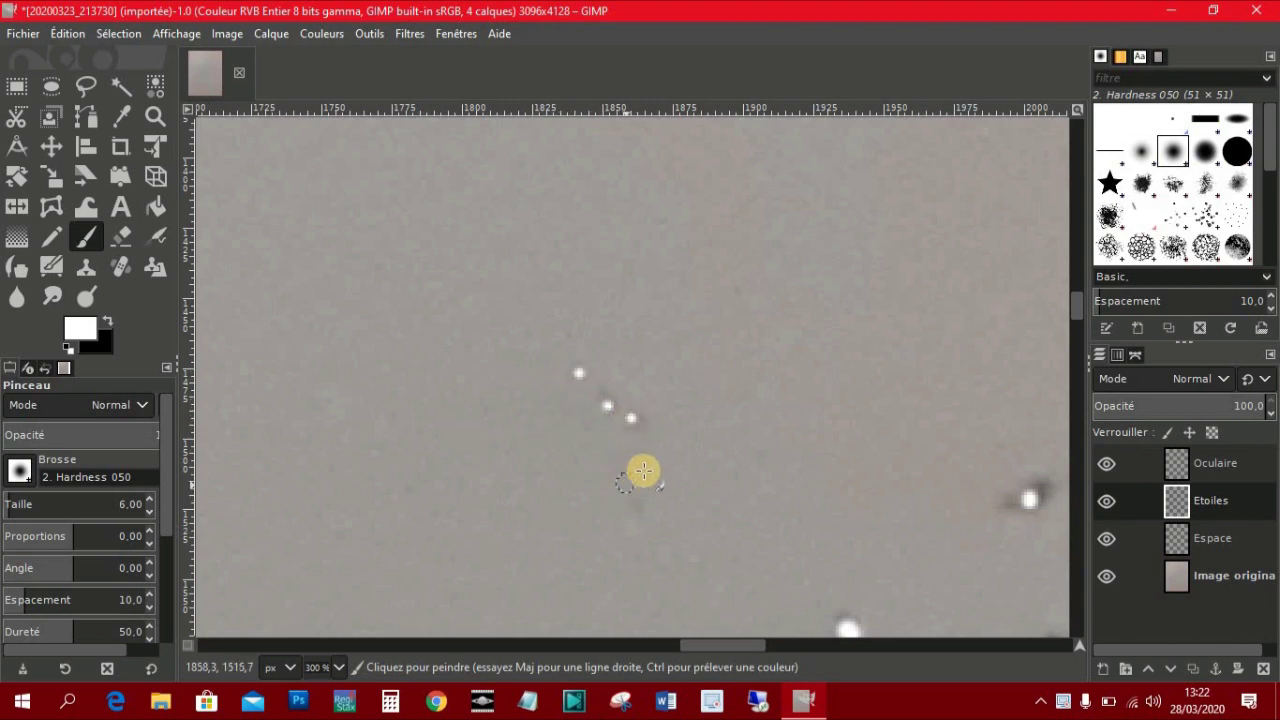
scroll(644, 470, down, 3)
scroll(644, 470, up, 3)
scroll(644, 470, up, 3)
scroll(644, 470, down, 3)
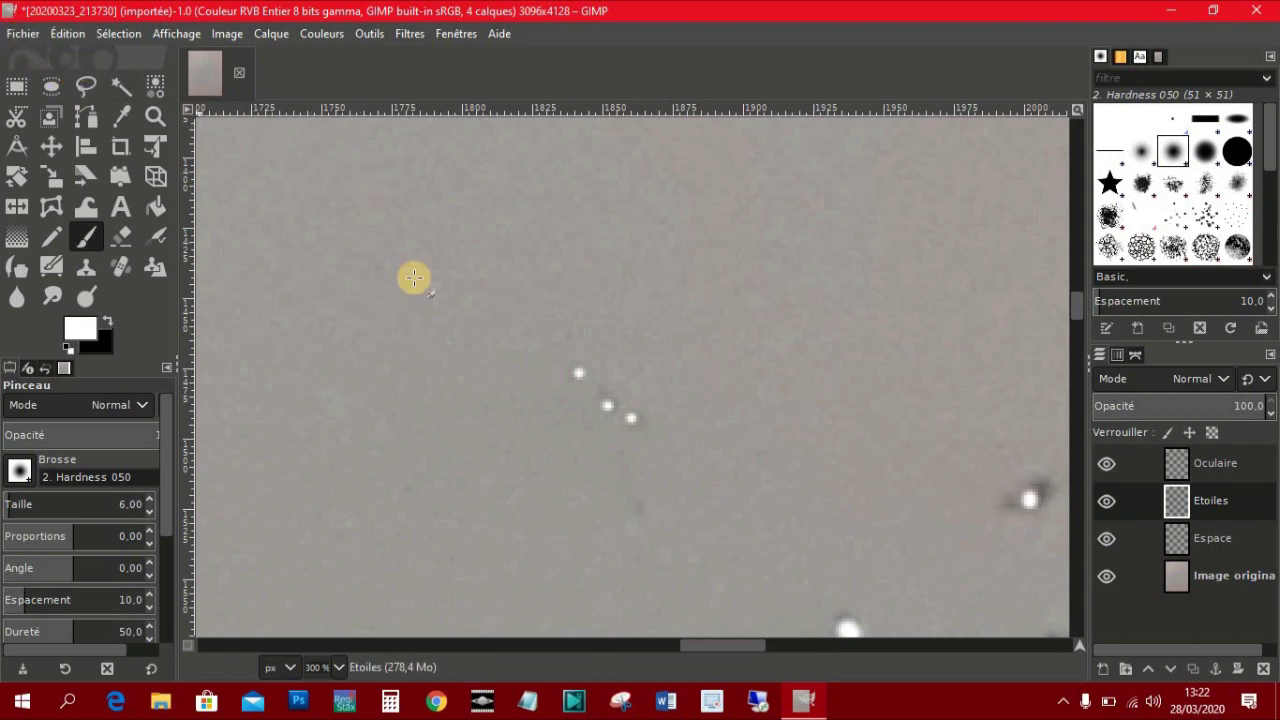
- Undo the recent small white dot strokes with Édition > Annuler Pinceau
click(68, 35)
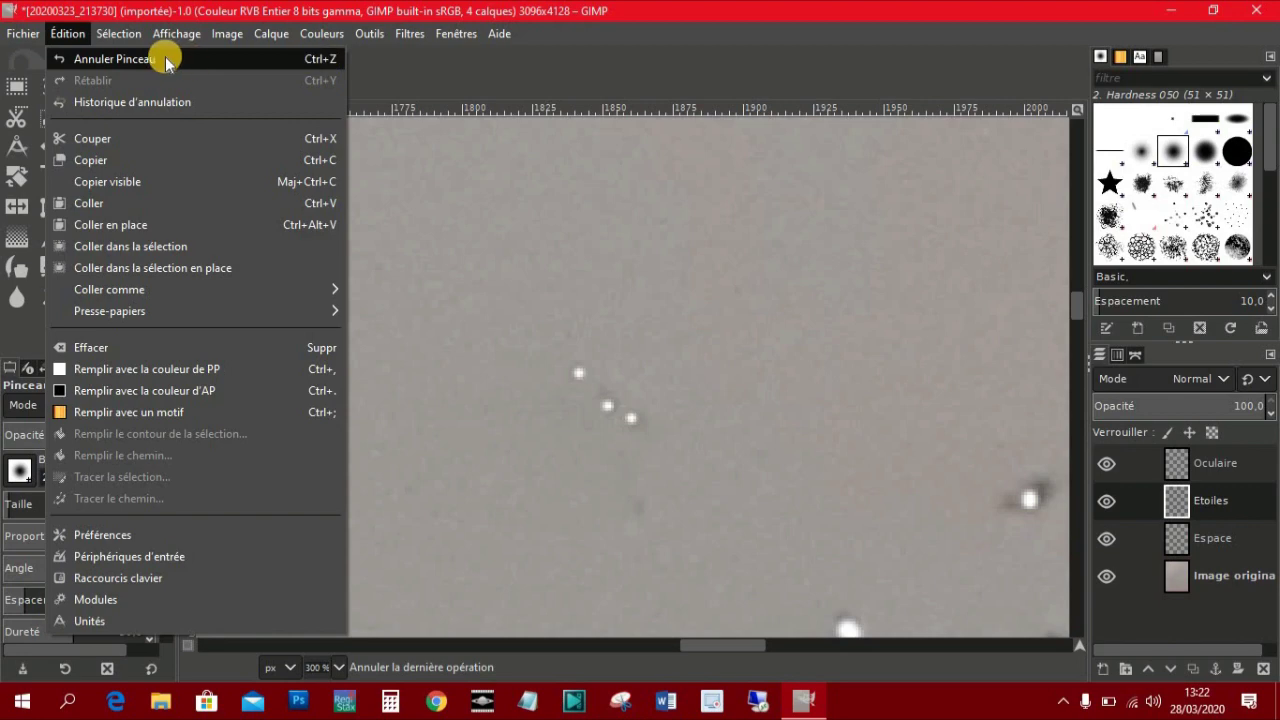
click(158, 57)
click(118, 34)
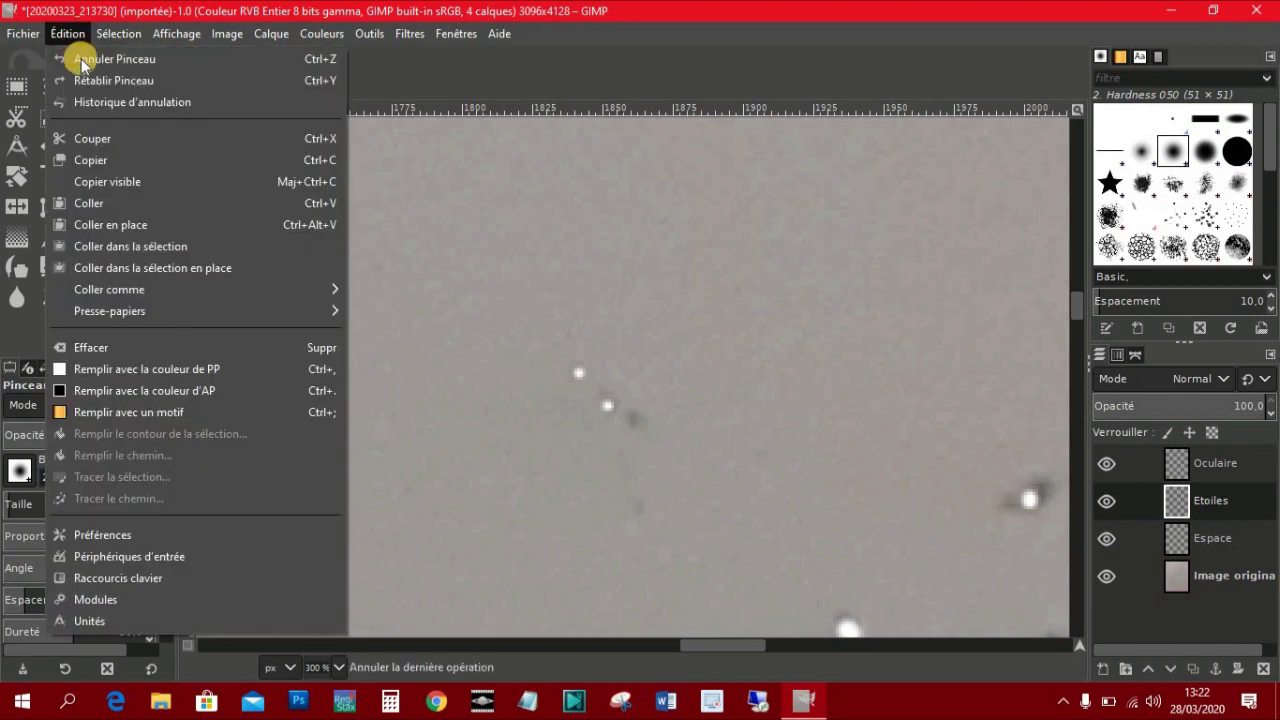
click(81, 58)
click(69, 37)
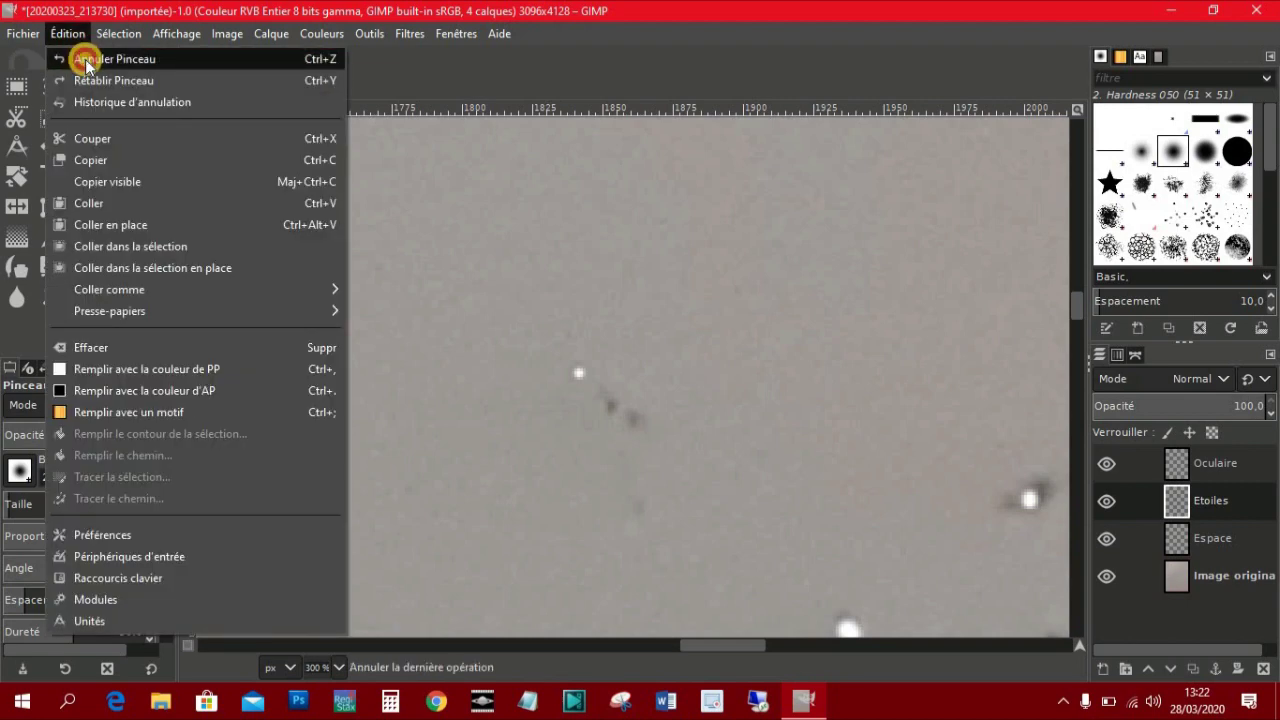
click(84, 59)
- Zoom out to 25% and make Espace the active layer
scroll(590, 378, down, 2)
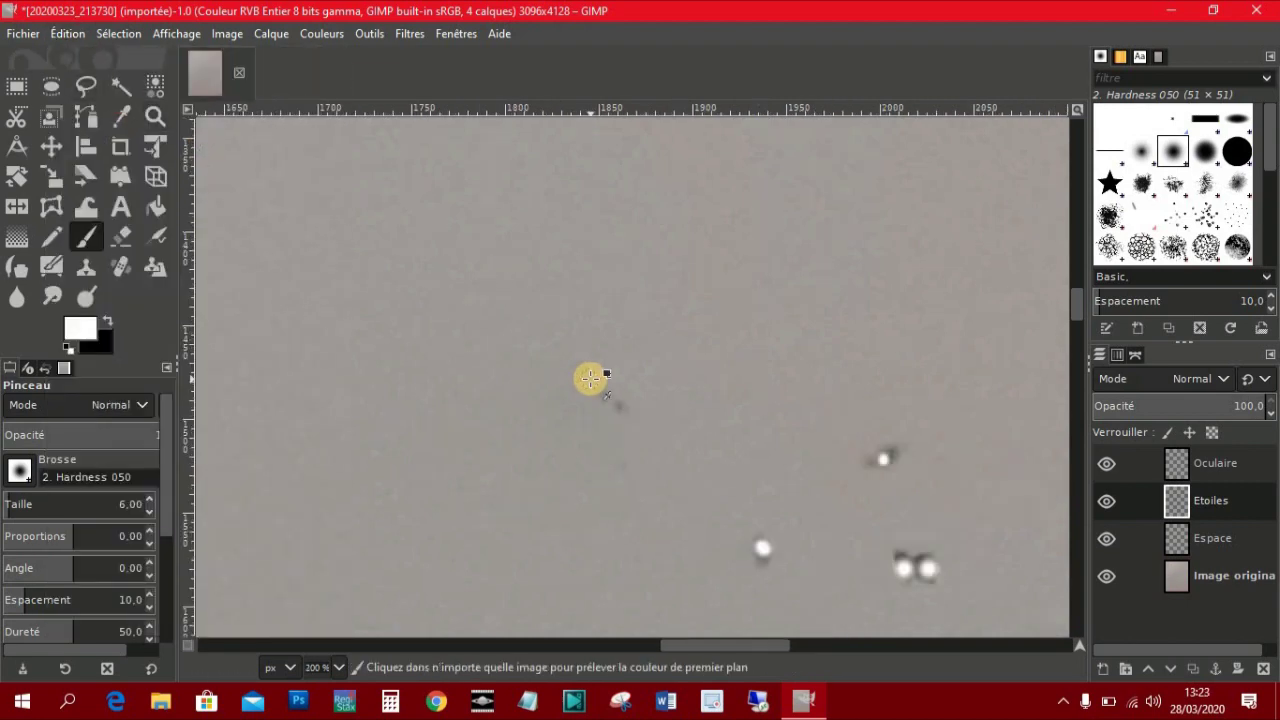
scroll(590, 378, down, 2)
scroll(590, 378, down, 1)
scroll(590, 378, down, 1)
scroll(590, 381, down, 1)
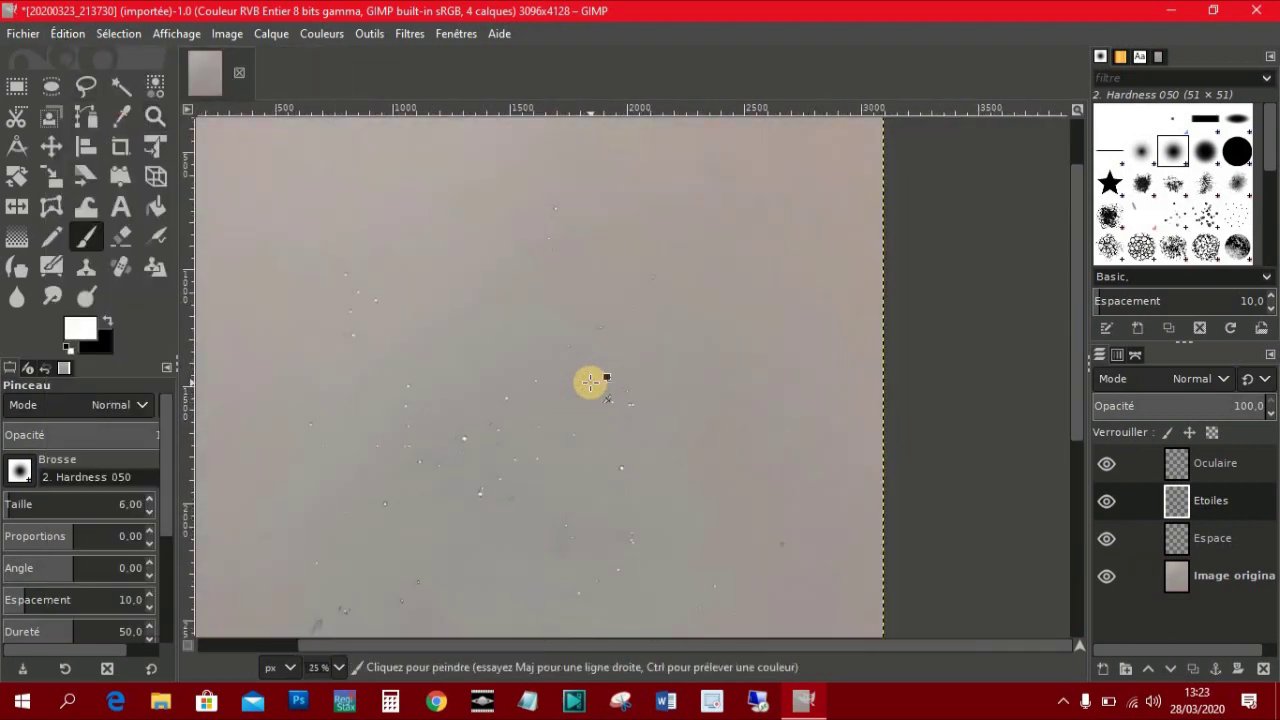
scroll(590, 381, down, 3)
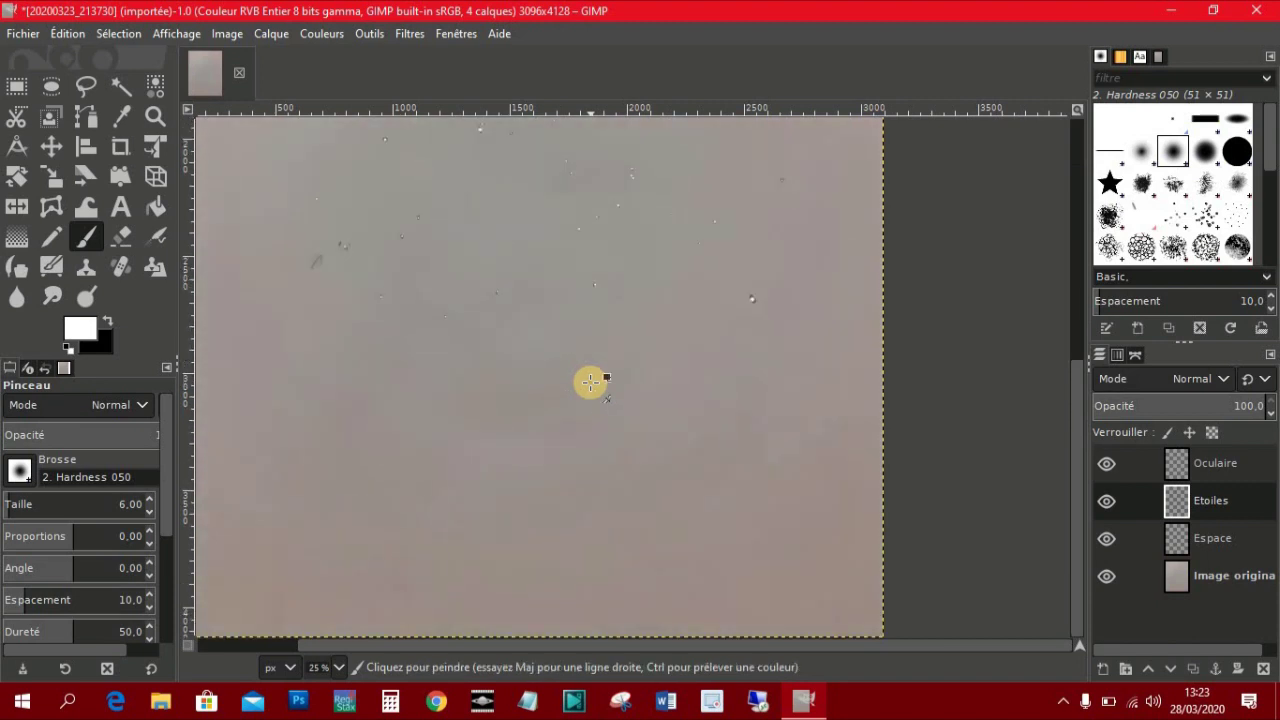
scroll(589, 380, up, 3)
drag(603, 644, 545, 641)
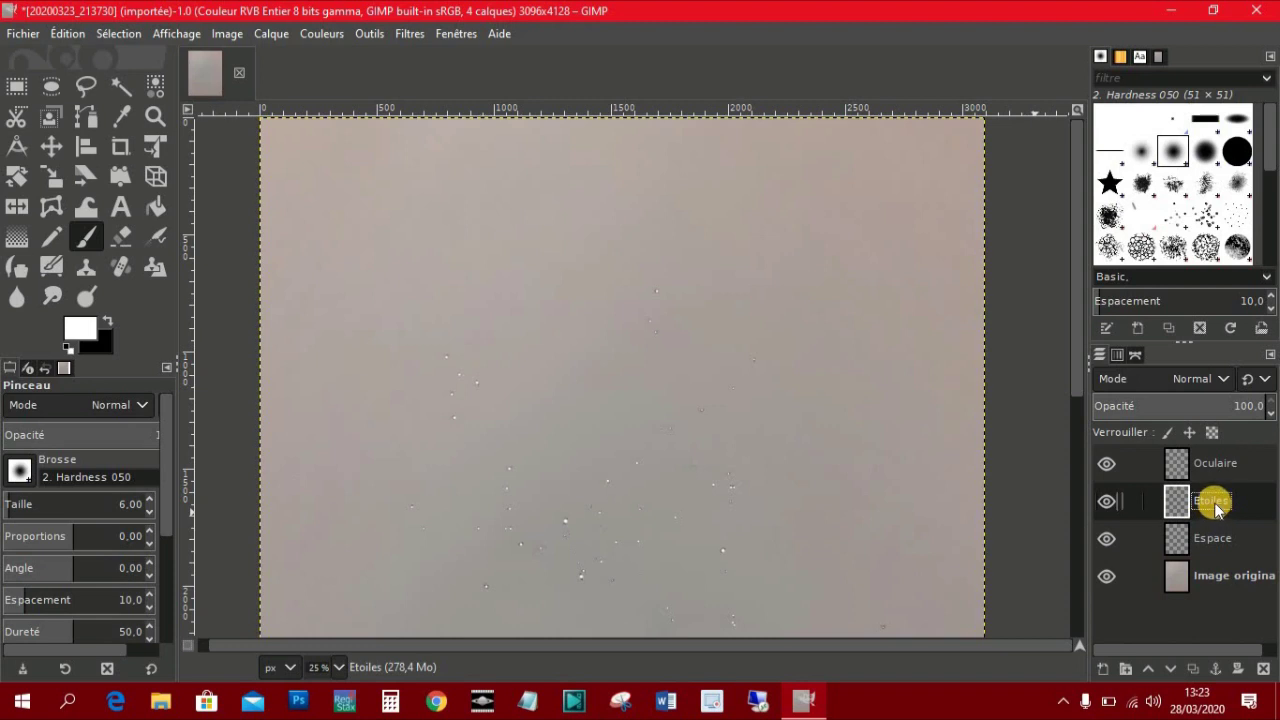
click(1216, 541)
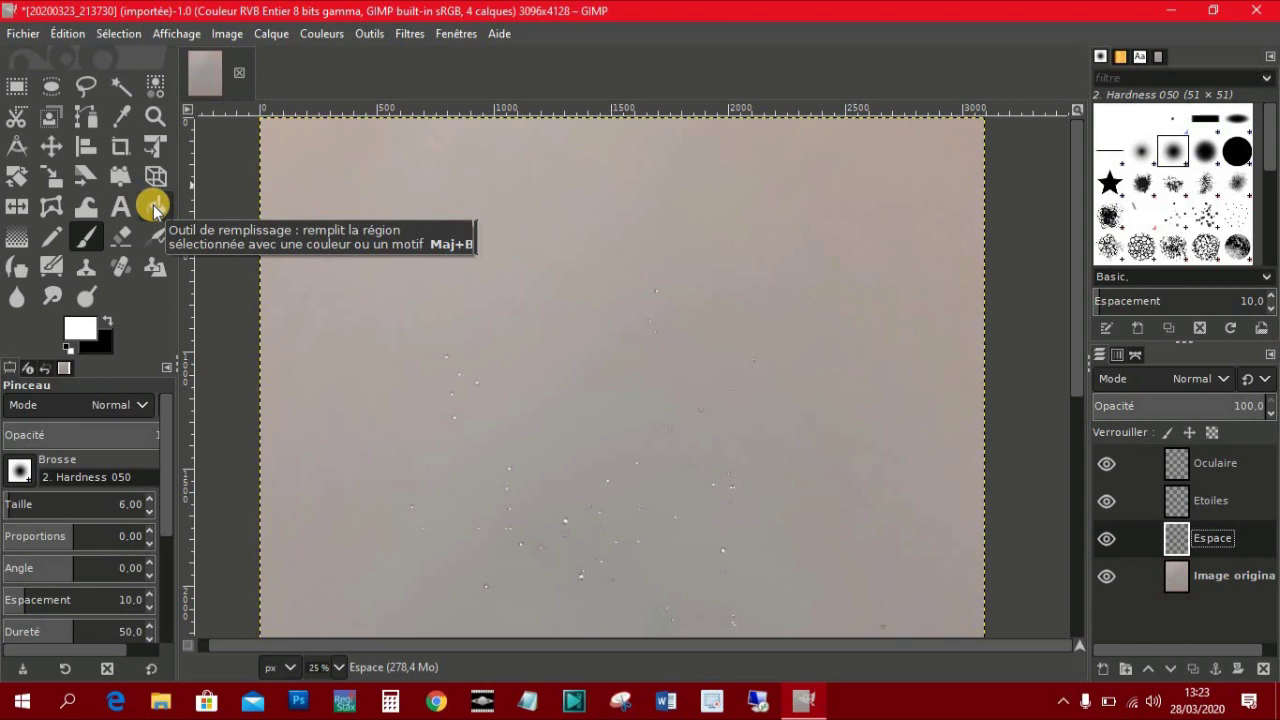
- Bucket-fill the Espace layer with the near-black foreground colour 0f0e0e
click(152, 206)
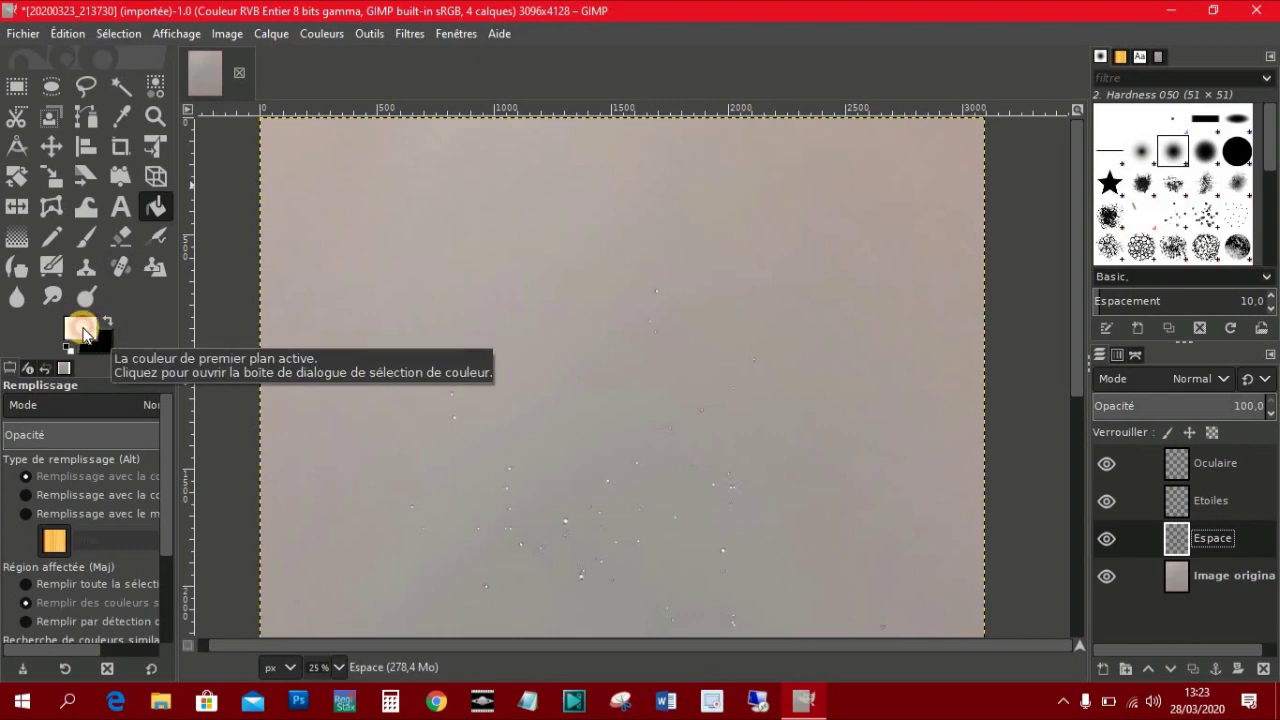
click(84, 333)
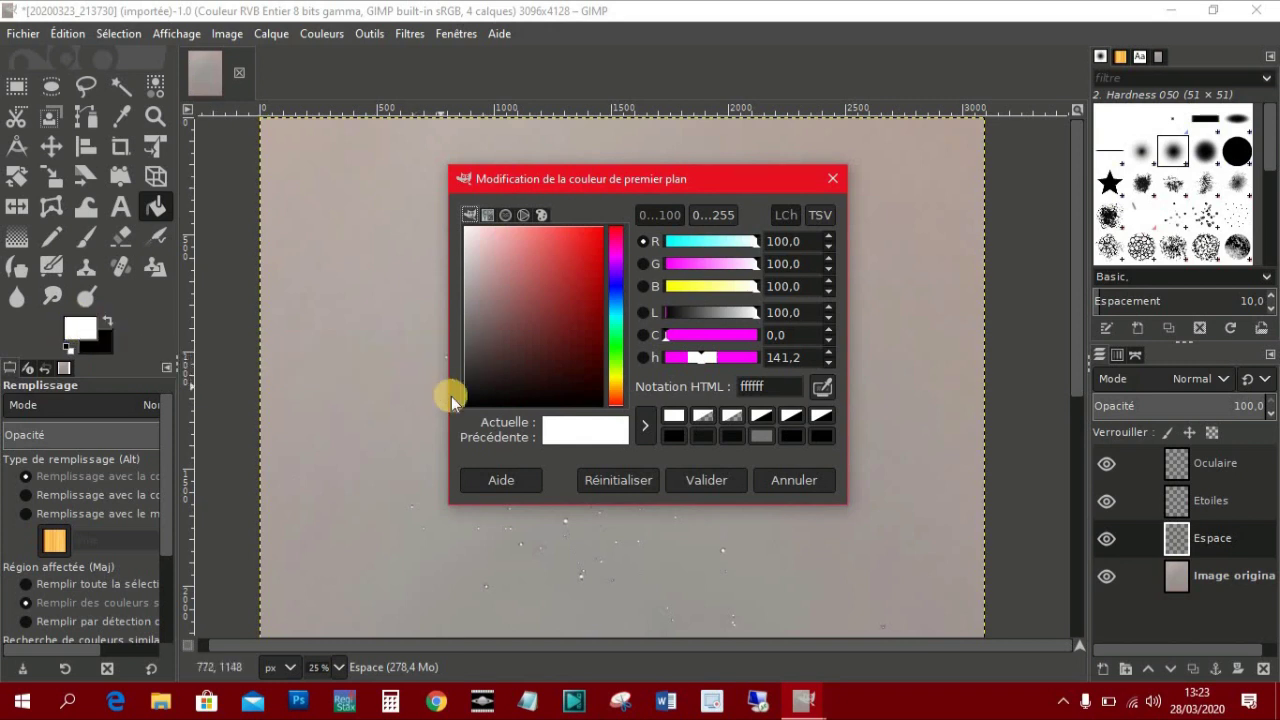
mouse_move(474, 385)
mouse_down()
mouse_move(491, 383)
mouse_move(491, 329)
mouse_move(543, 314)
mouse_move(591, 251)
mouse_move(497, 349)
mouse_move(491, 379)
mouse_move(465, 398)
mouse_move(470, 416)
mouse_move(471, 400)
mouse_up()
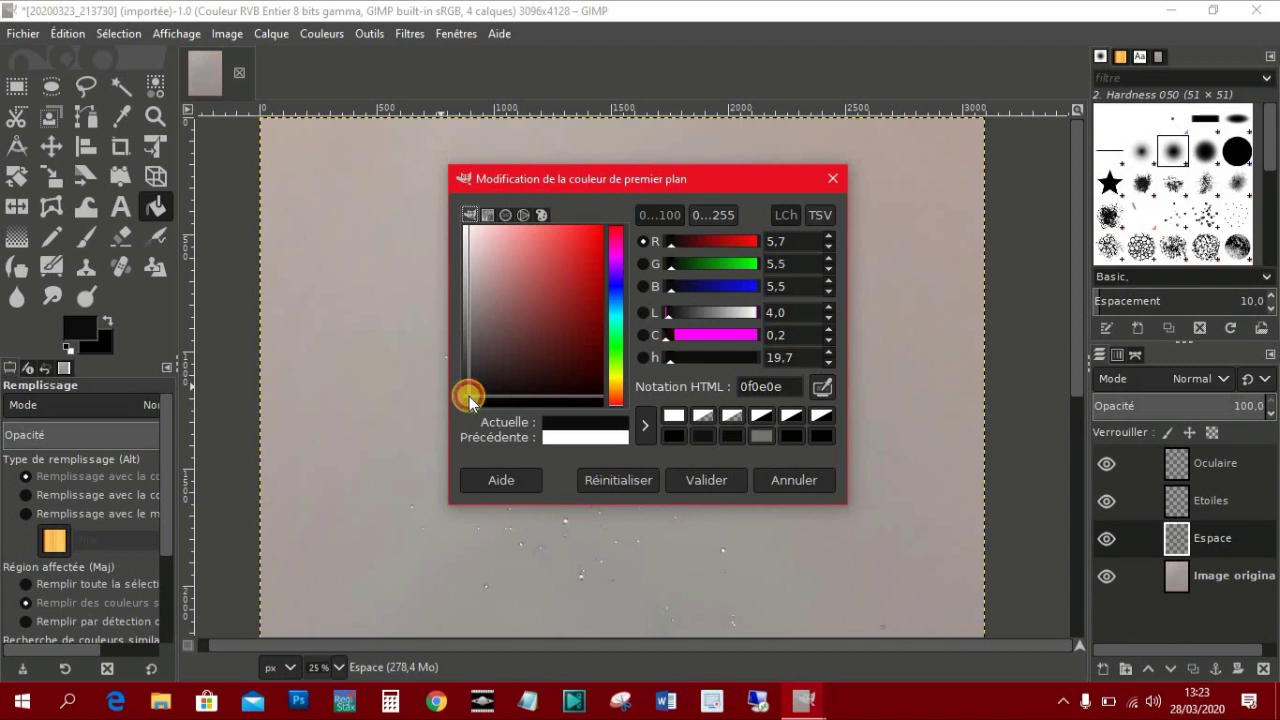
click(706, 480)
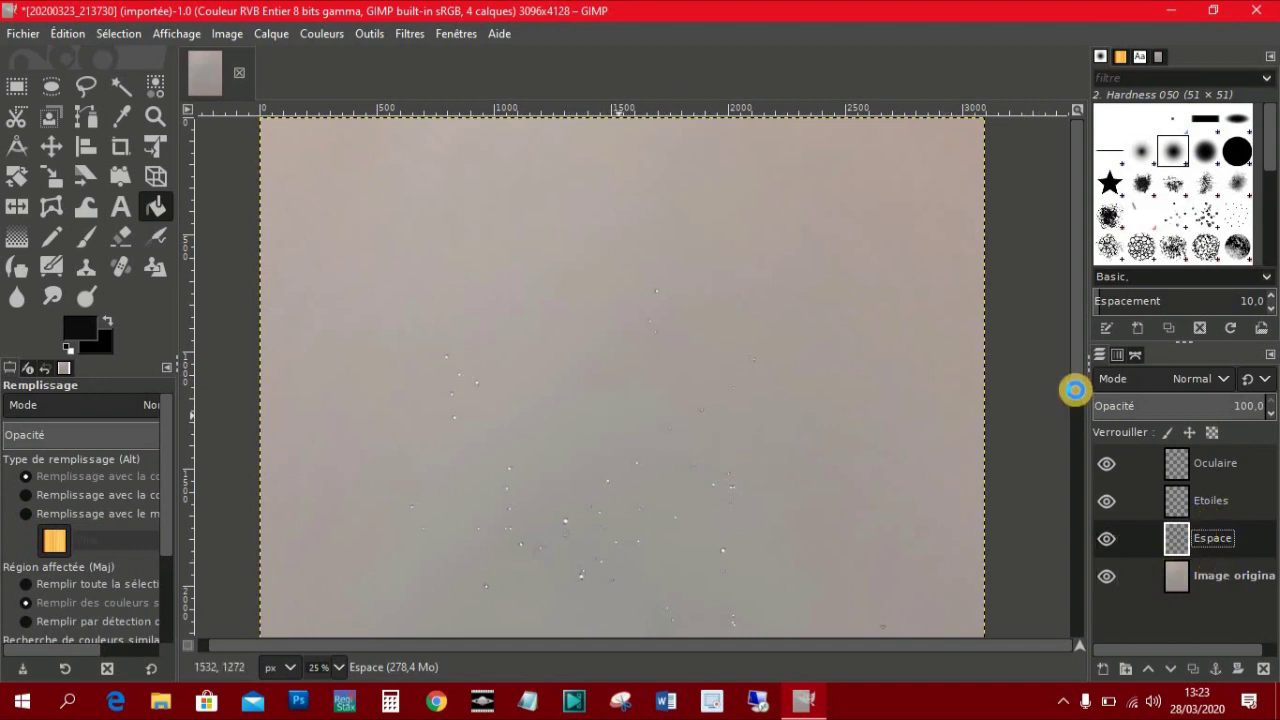
click(1075, 390)
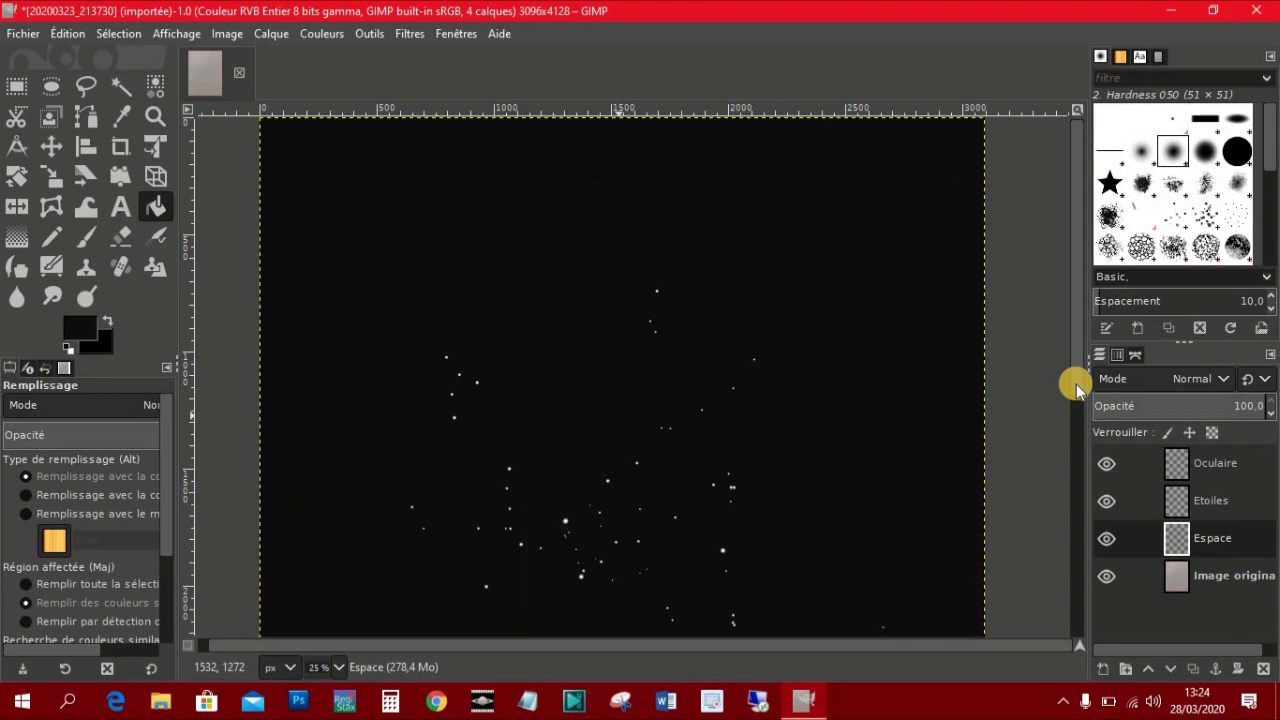
- Select the Oculaire layer in the Layers panel
mouse_move(1077, 296)
mouse_down()
mouse_move(1085, 390)
mouse_move(1088, 329)
mouse_move(1086, 371)
mouse_up()
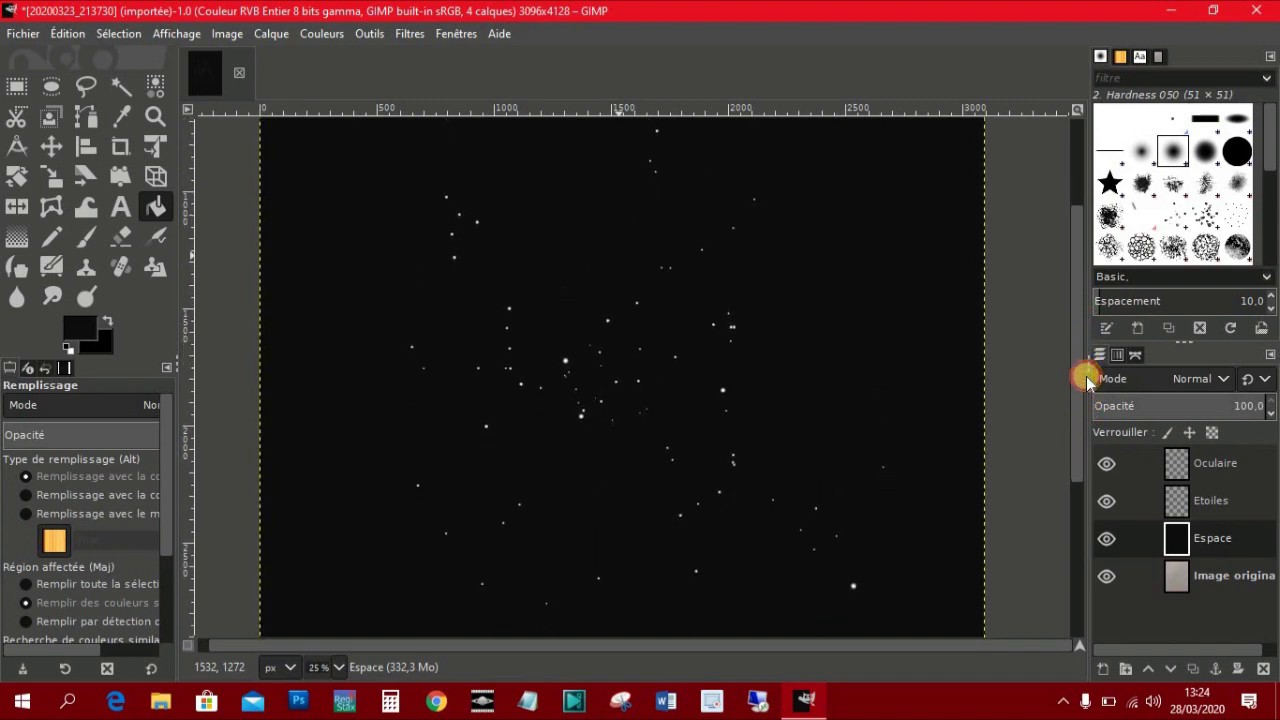
click(1216, 463)
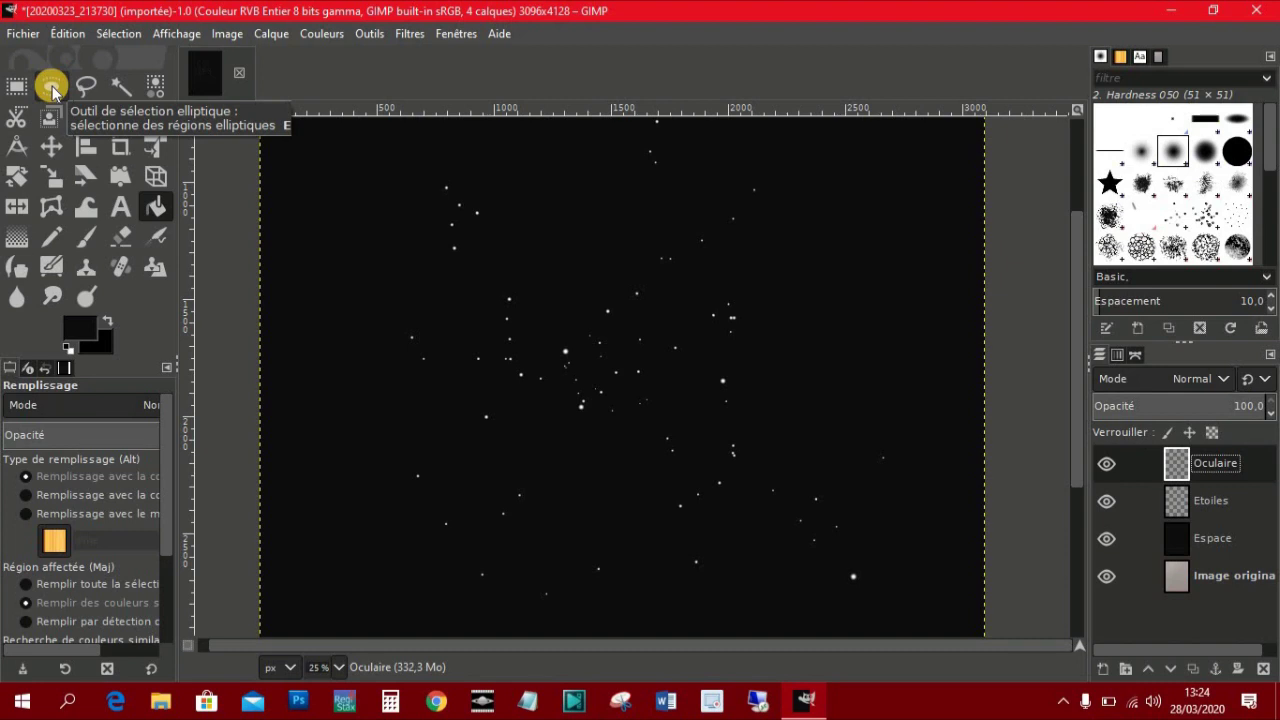
- Draw an elliptical selection over the star cluster and enlarge it outward
click(51, 87)
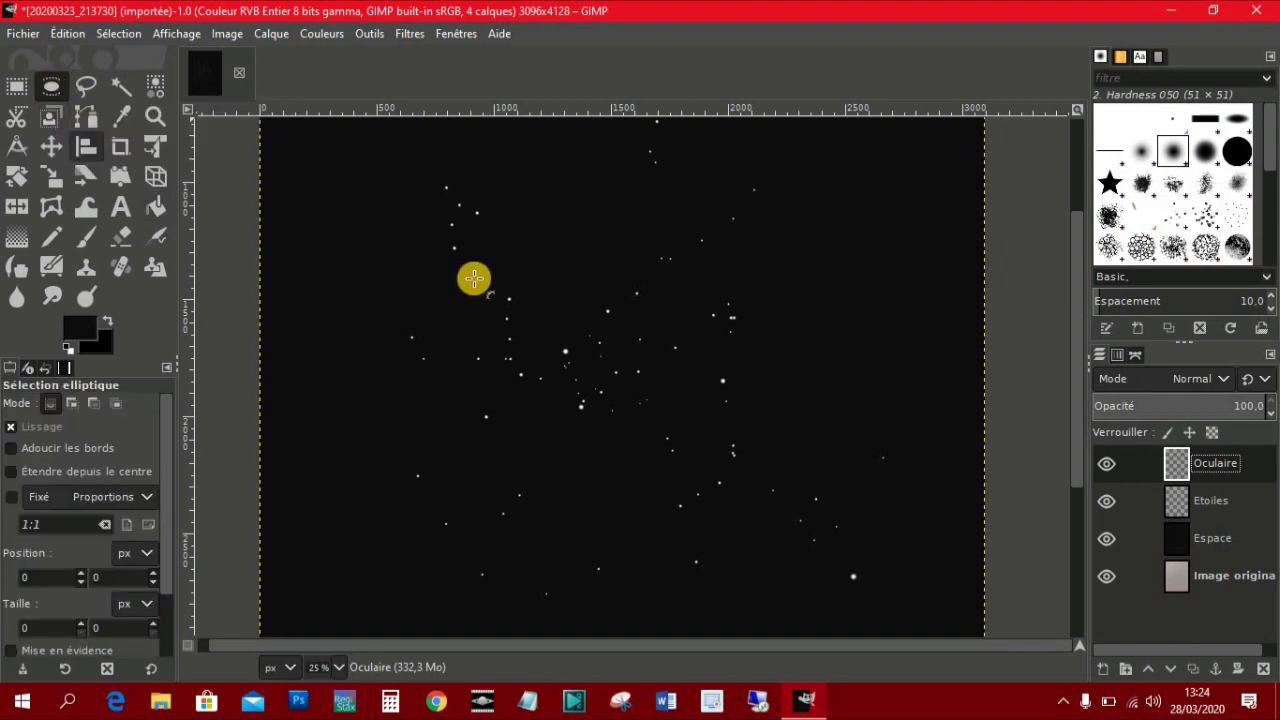
mouse_move(446, 242)
mouse_down()
mouse_move(863, 546)
mouse_move(823, 572)
mouse_up()
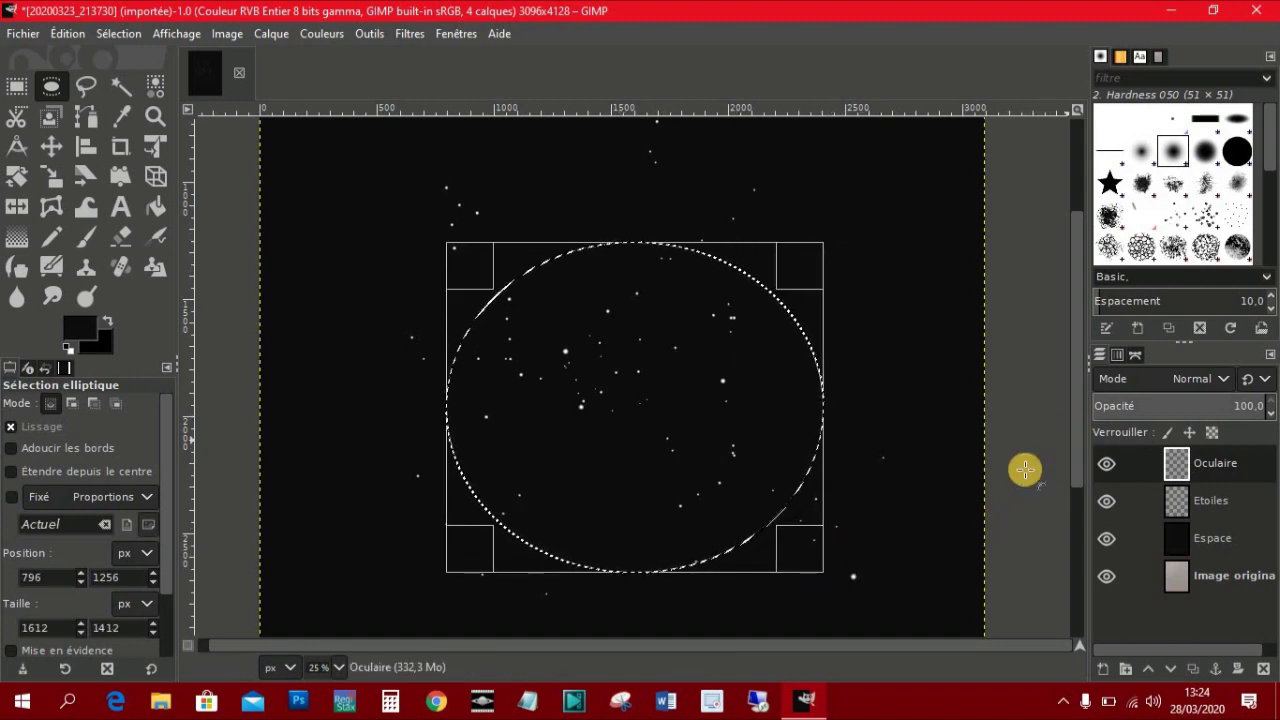
ctrl+scroll(866, 517, down, 1)
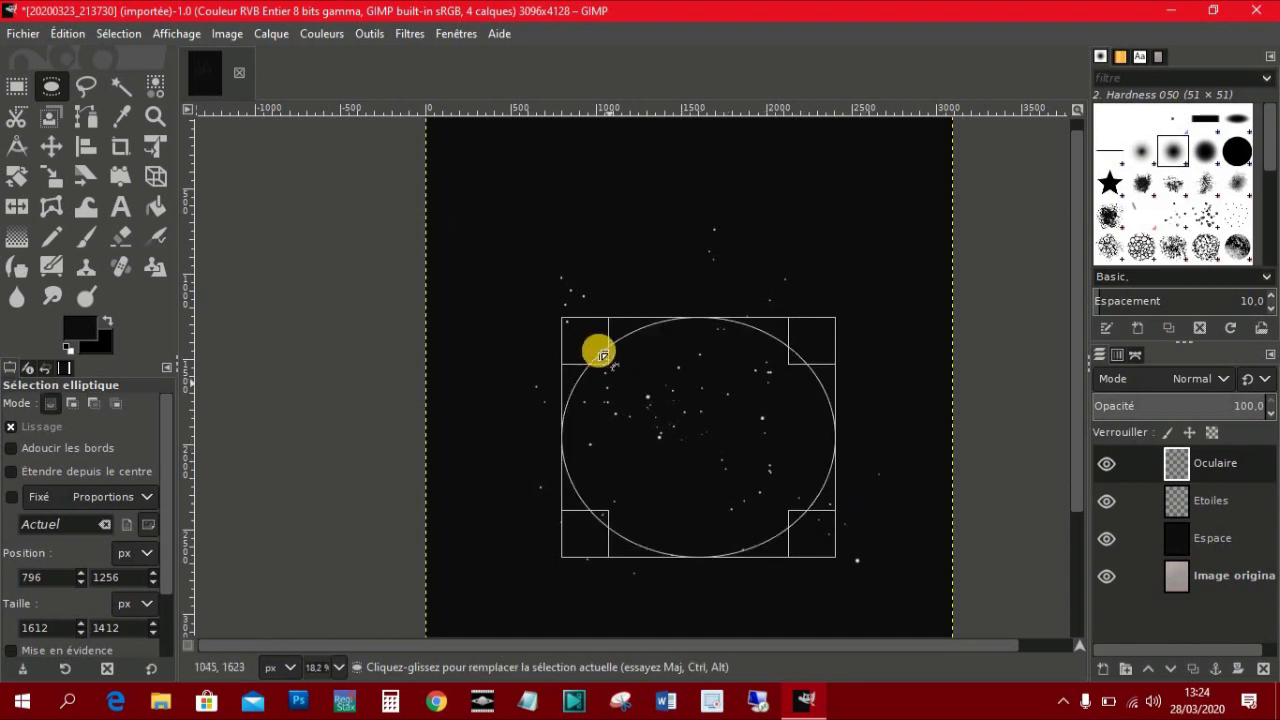
drag(603, 355, 504, 247)
drag(816, 536, 919, 632)
drag(908, 240, 914, 224)
- Fine-tune the ellipse into a near-circle of 2735 × 2605 px at 180, 651
scroll(850, 345, down, 3)
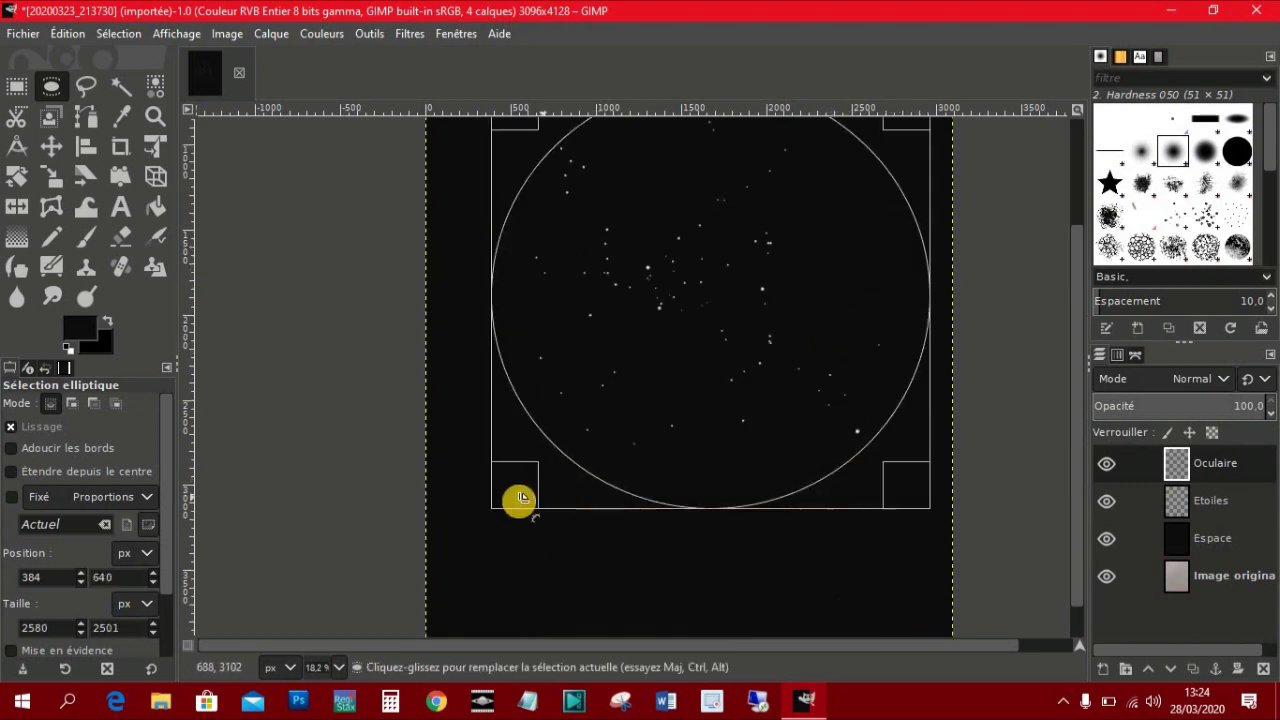
drag(516, 499, 512, 505)
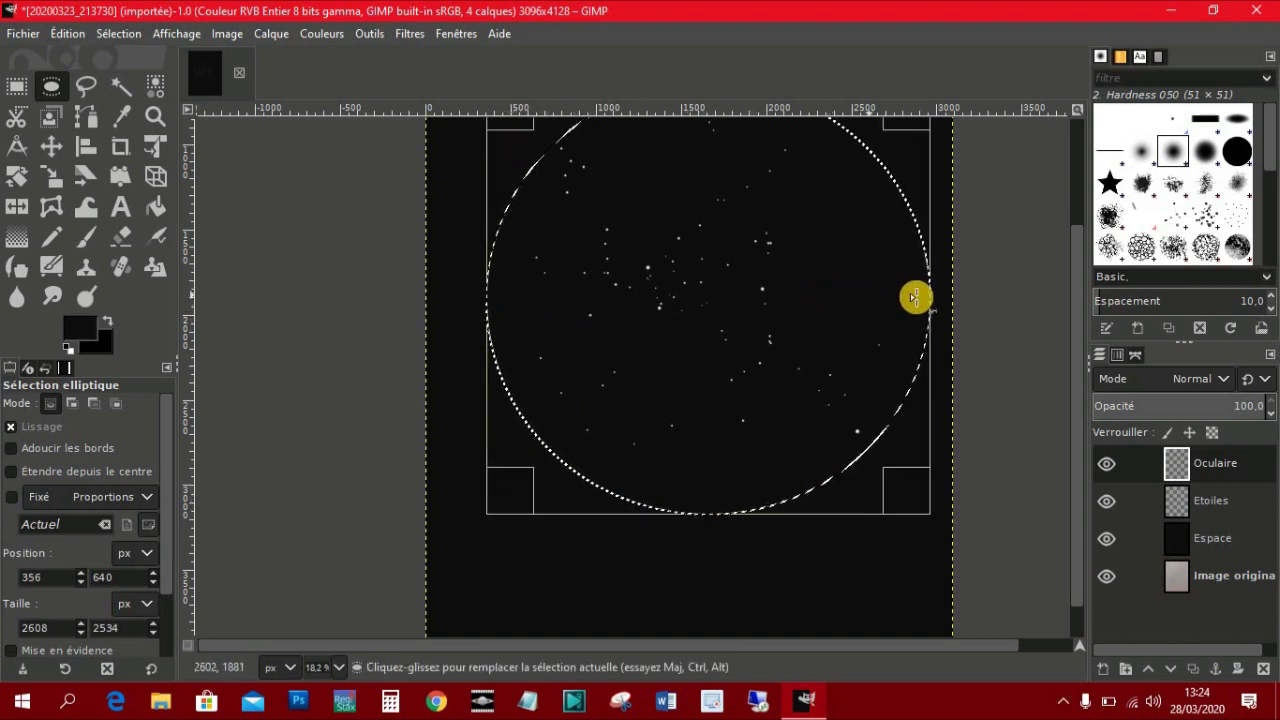
drag(877, 297, 925, 305)
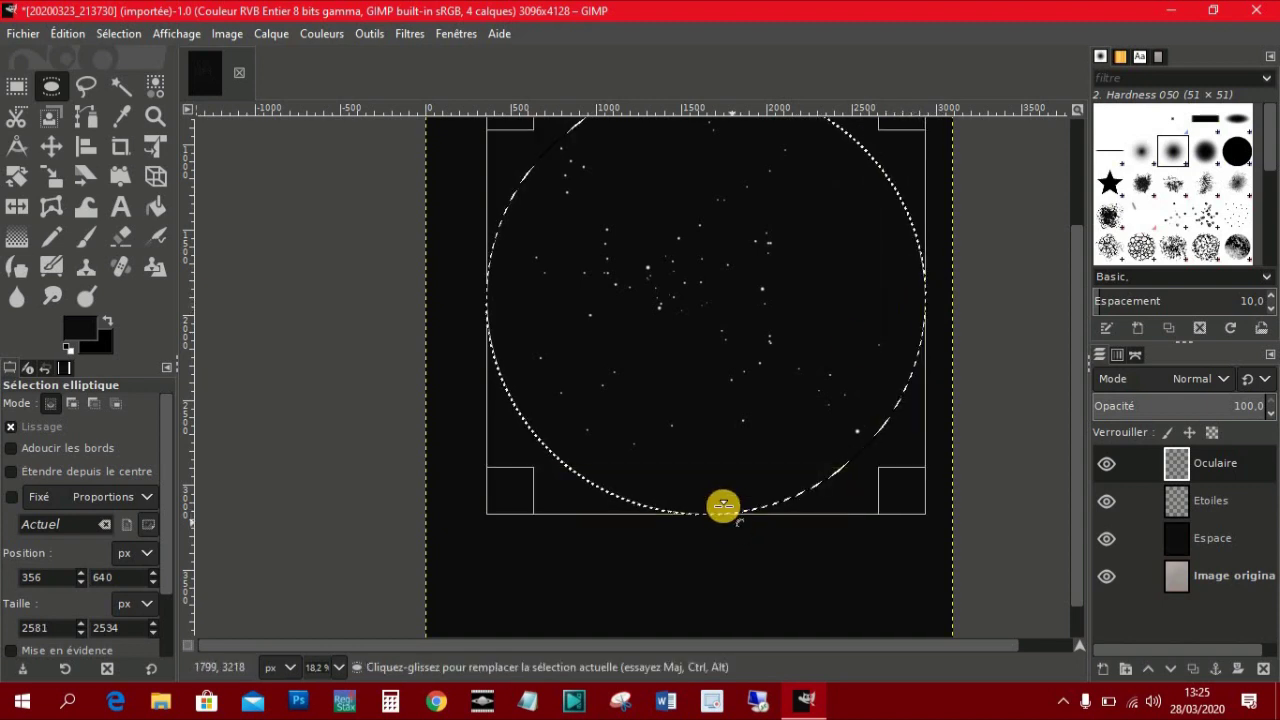
click(723, 500)
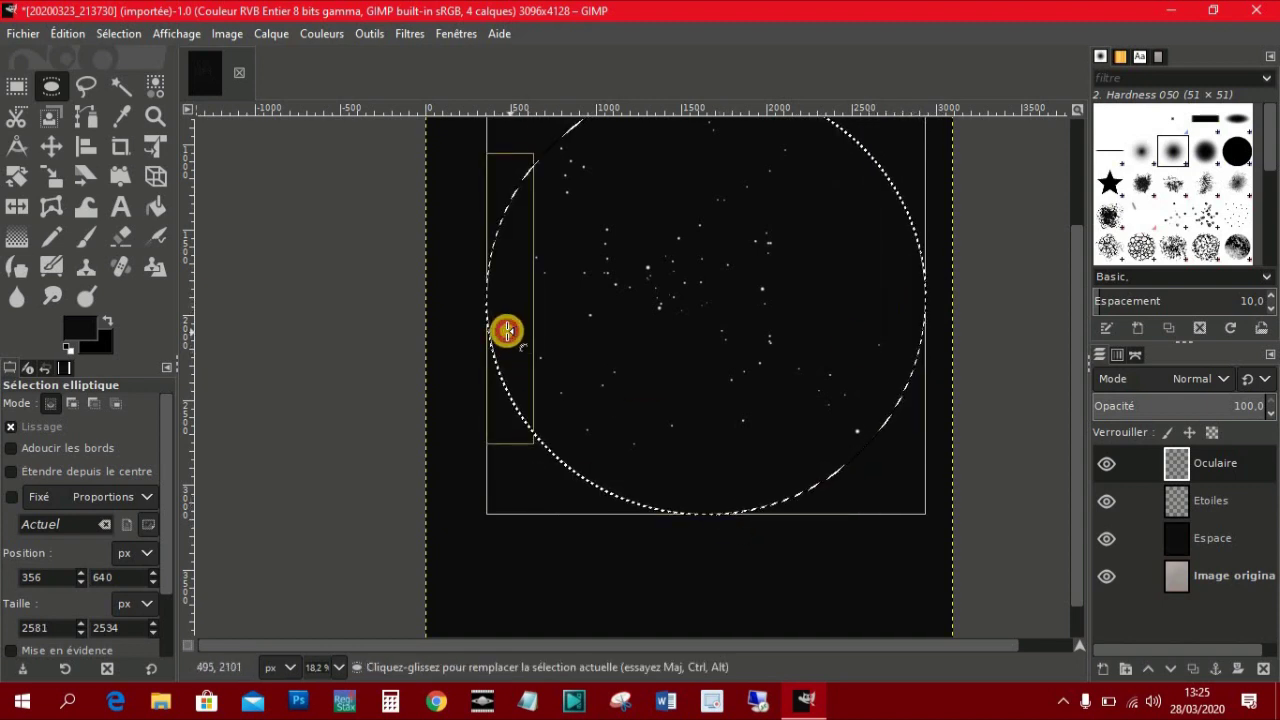
drag(507, 331, 483, 334)
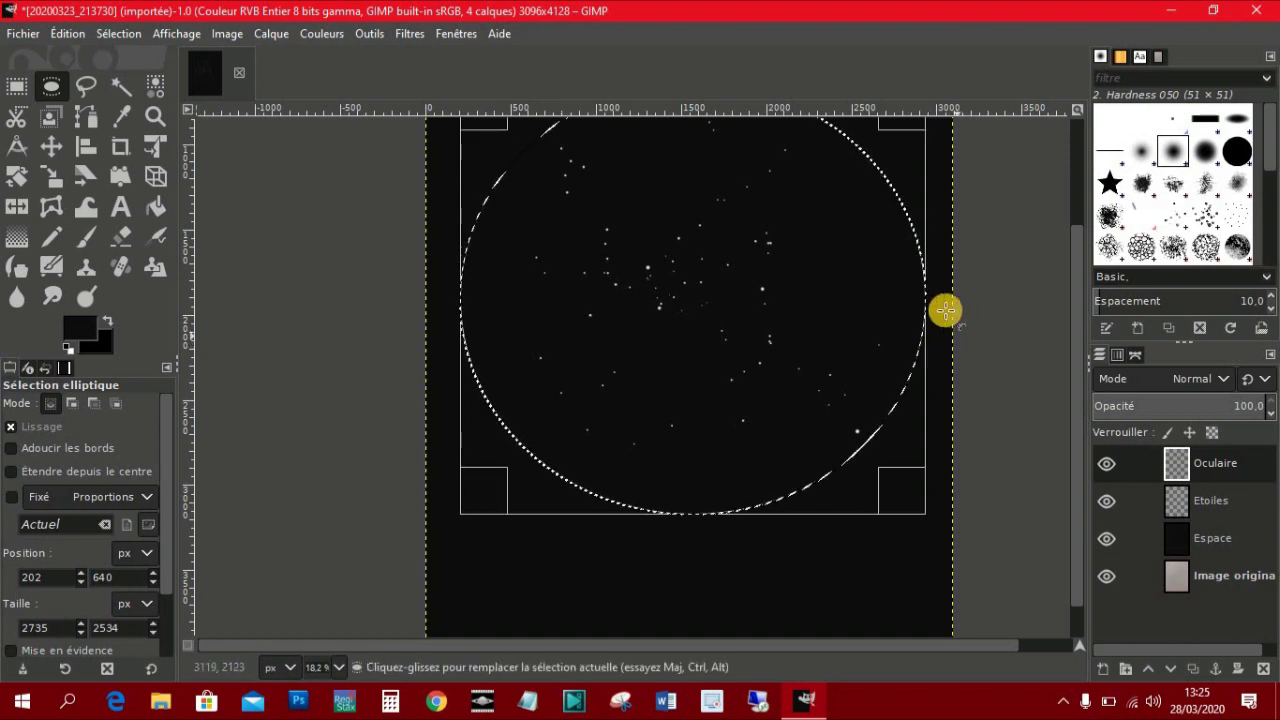
mouse_move(926, 302)
mouse_down()
mouse_move(903, 328)
mouse_move(913, 332)
mouse_move(923, 301)
mouse_up()
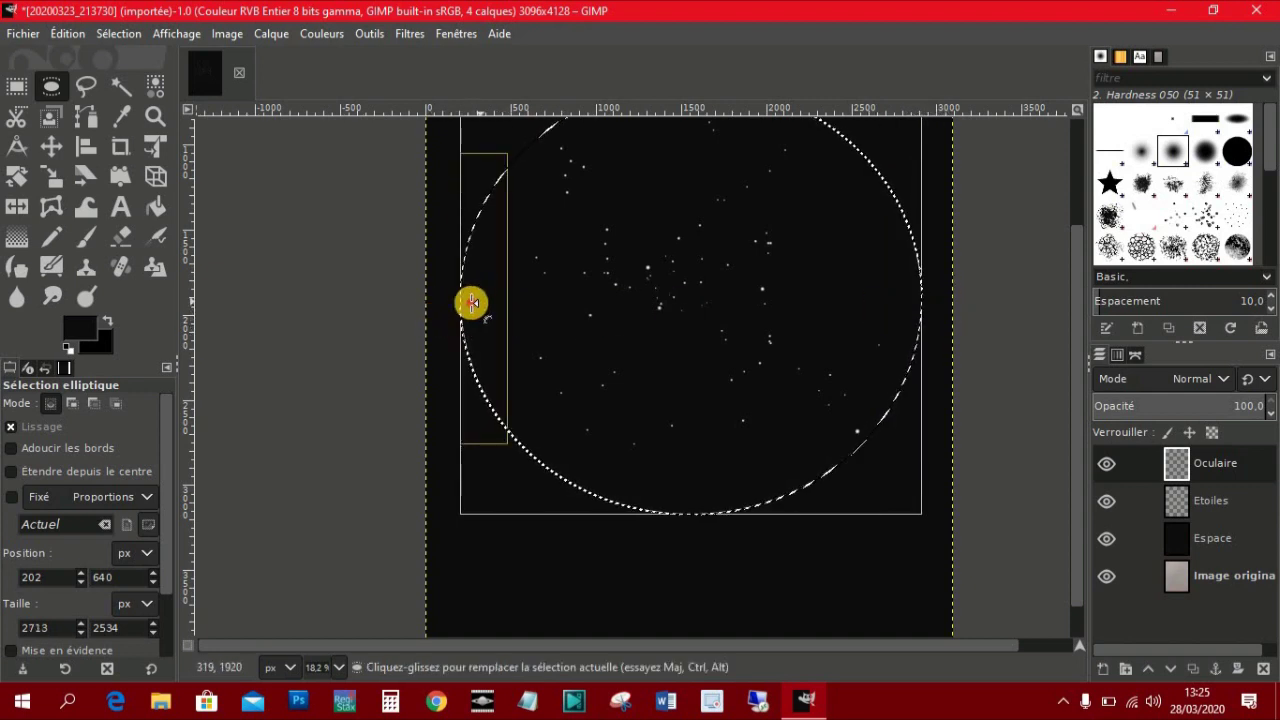
drag(471, 303, 467, 302)
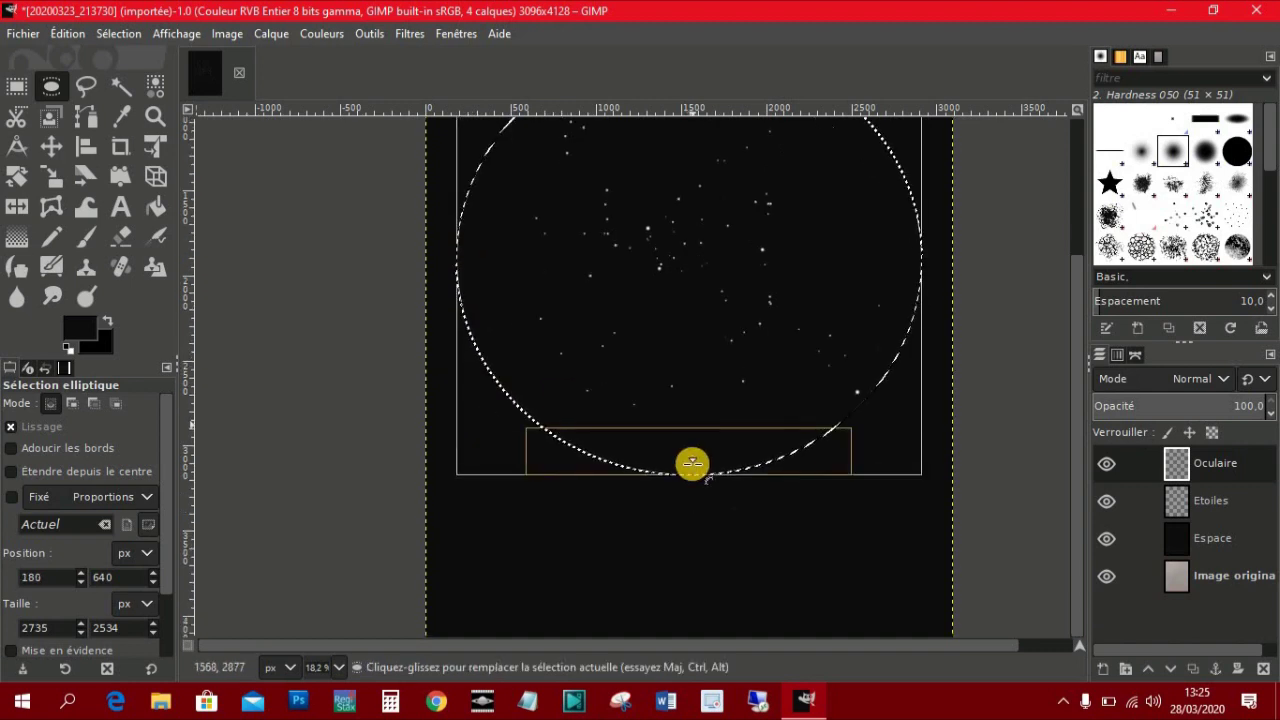
drag(692, 463, 707, 477)
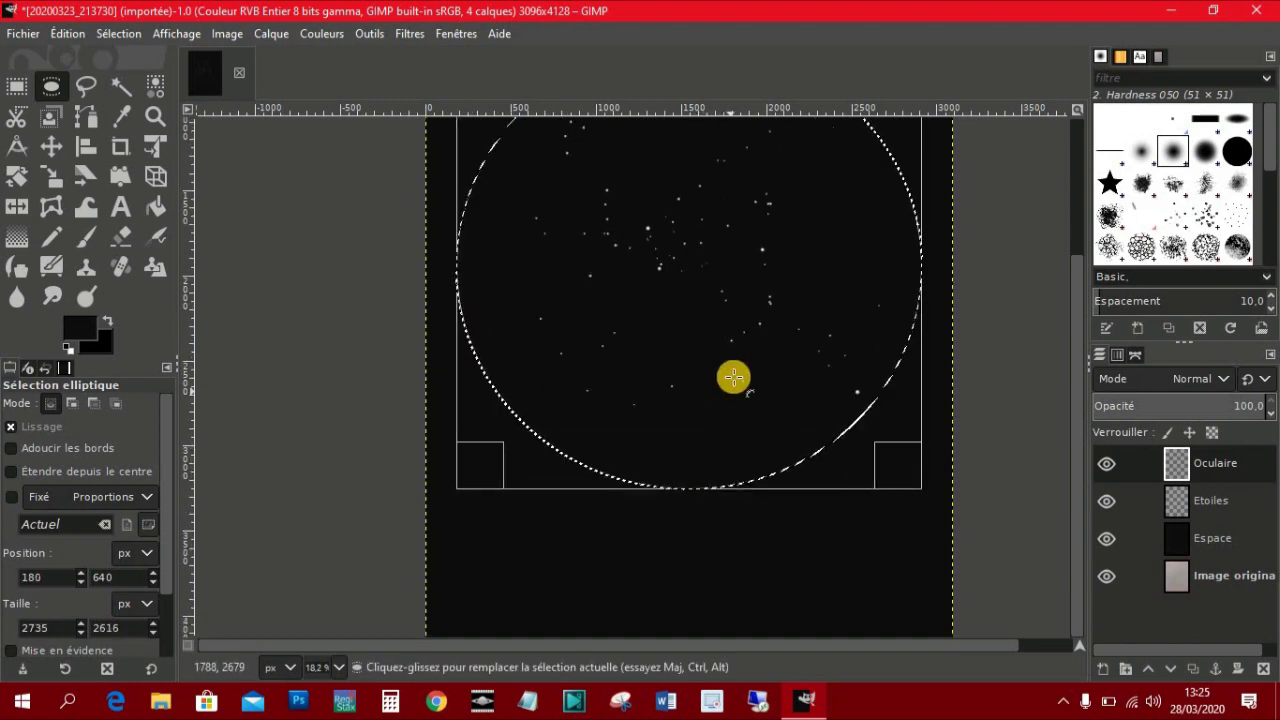
scroll(733, 377, up, 3)
drag(694, 229, 700, 243)
scroll(751, 323, down, 1)
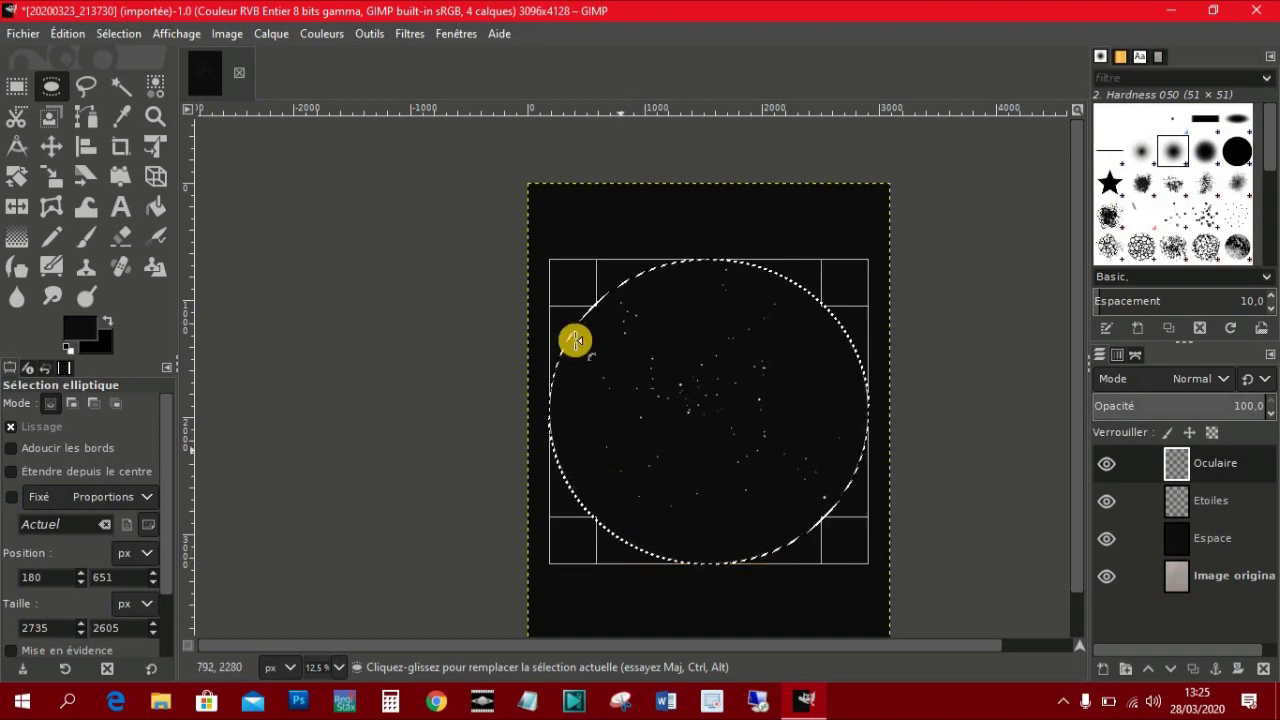
scroll(582, 311, down, 1)
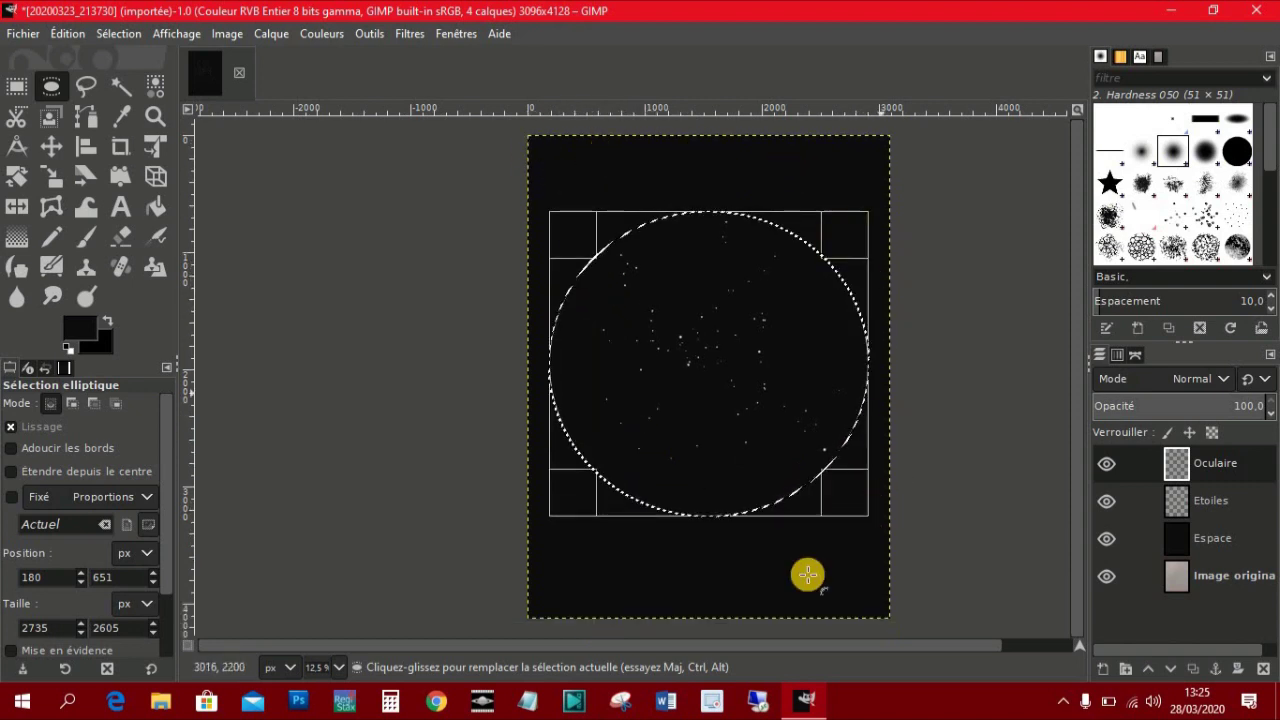
- Invert the selection and bucket-fill everything outside the ellipse with black 000000
click(119, 34)
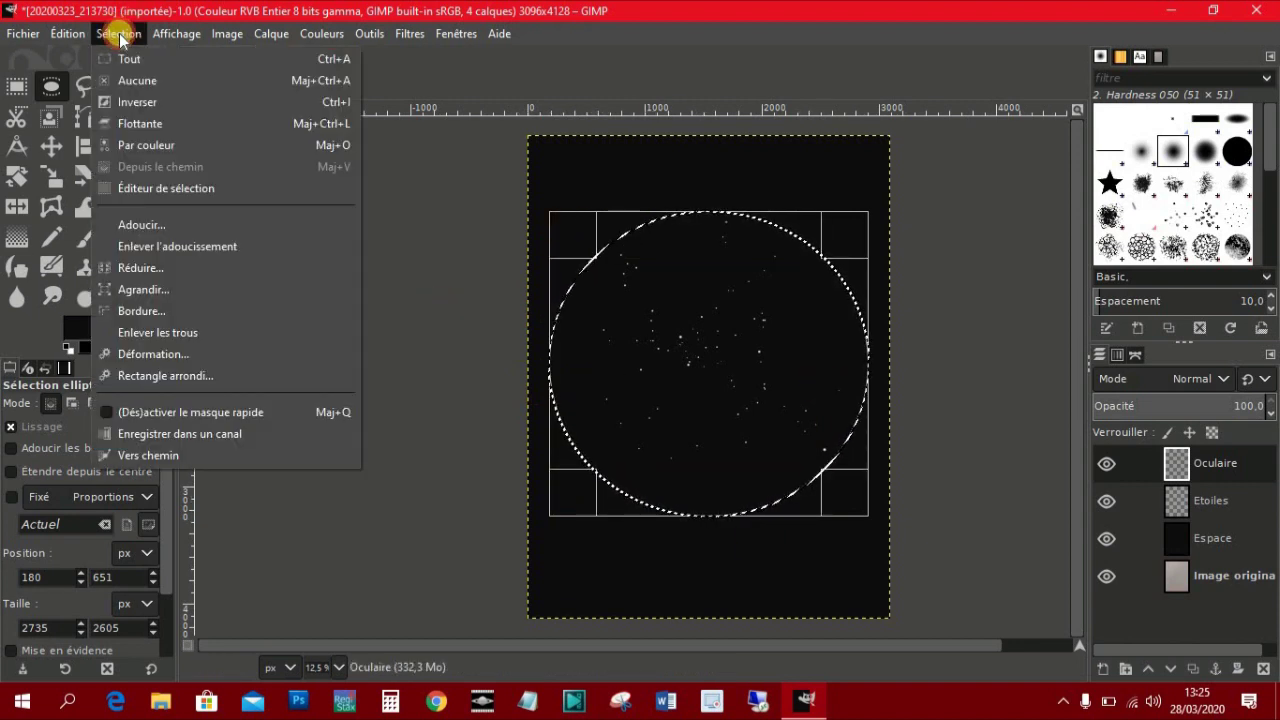
click(129, 104)
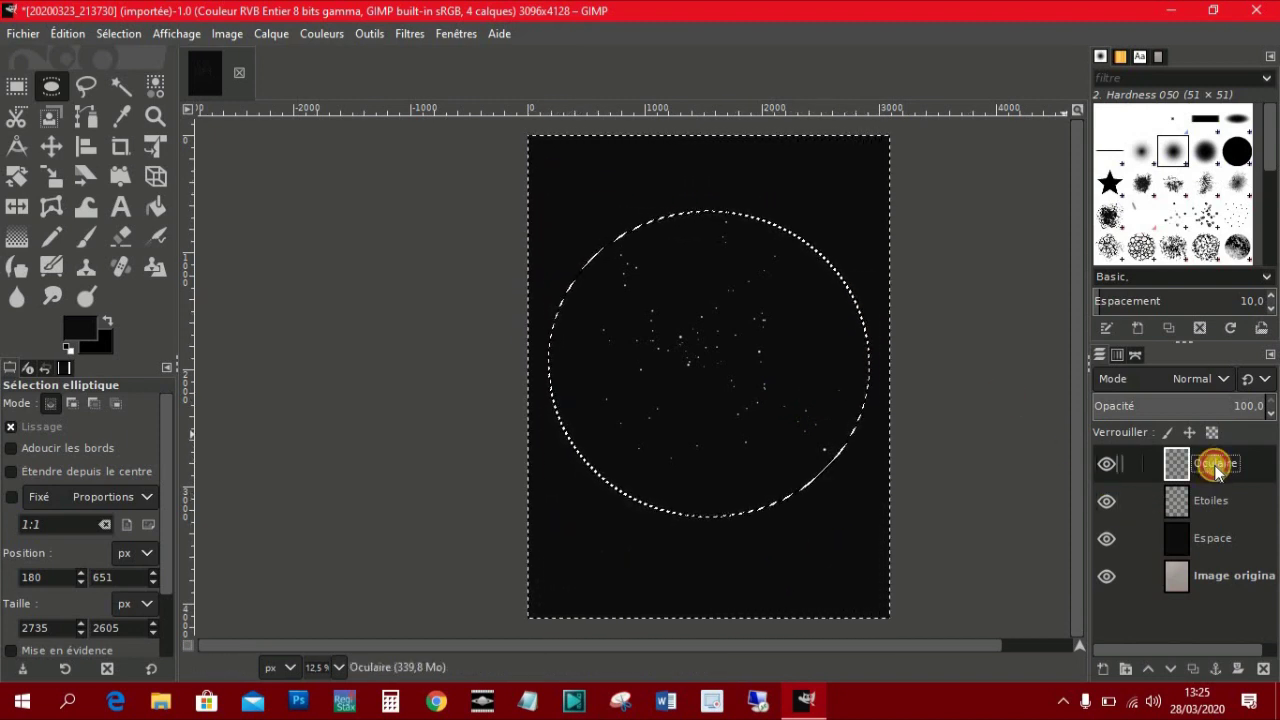
click(157, 206)
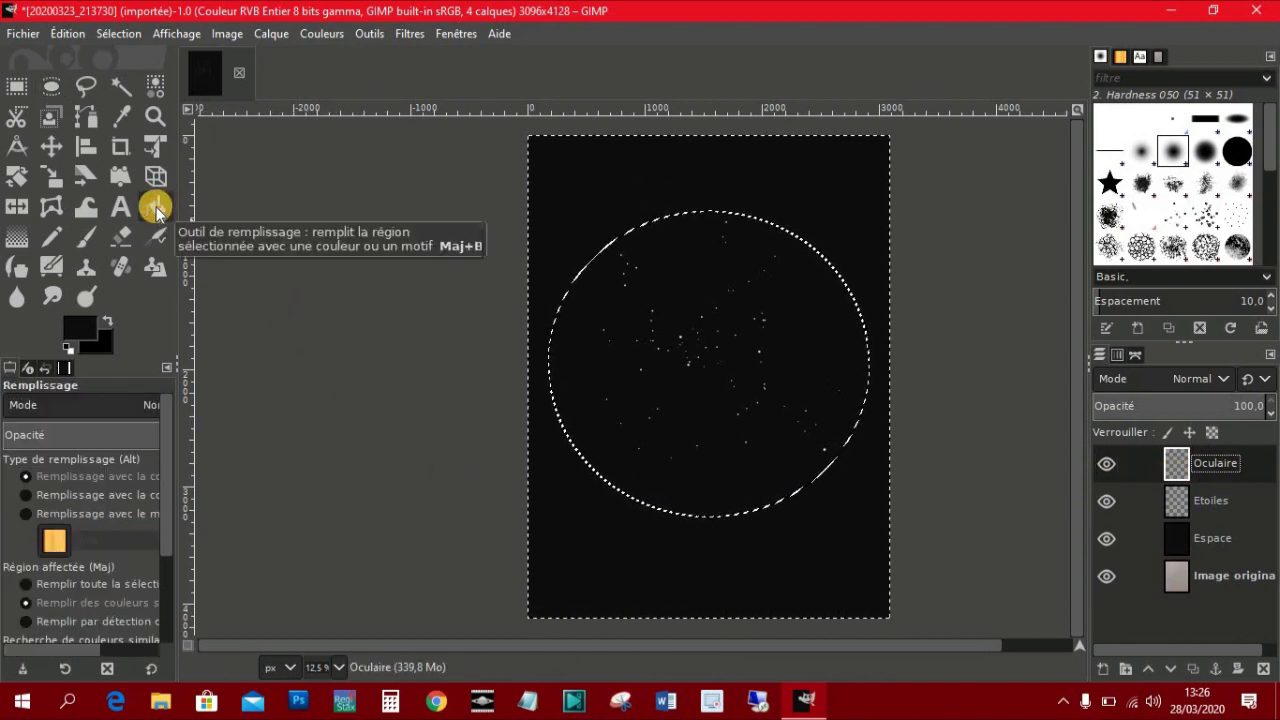
click(157, 206)
click(82, 328)
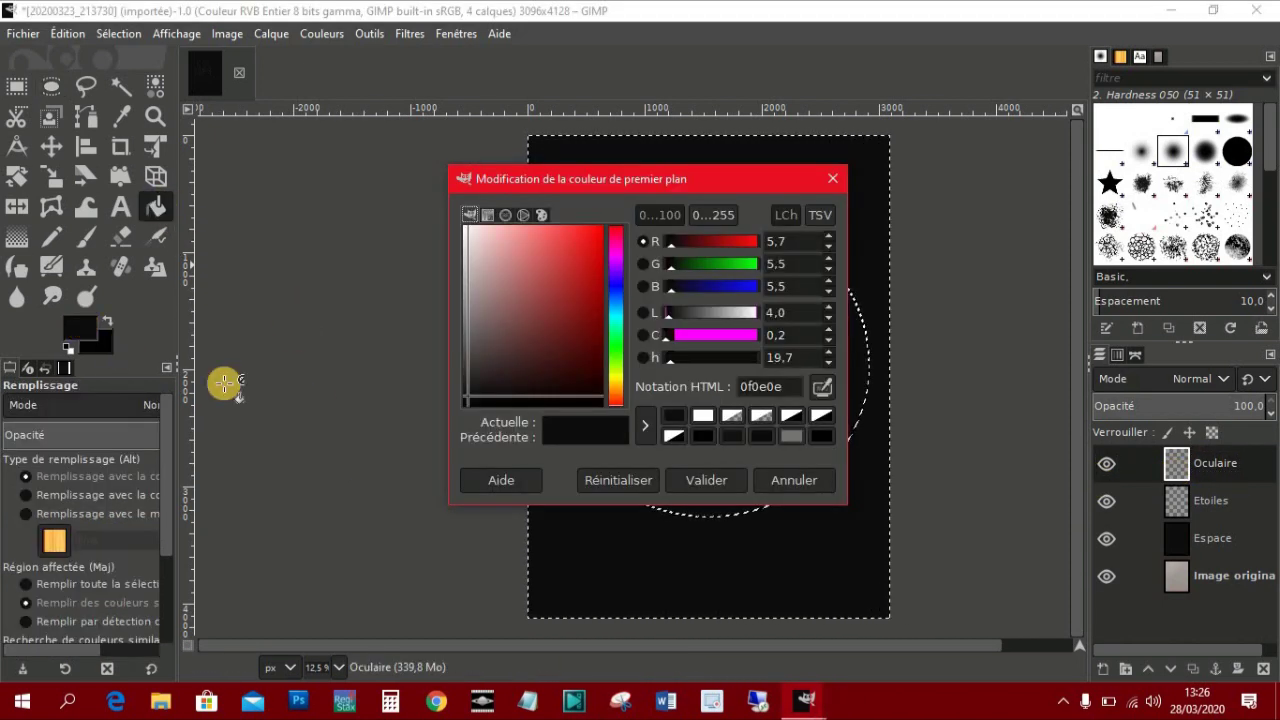
drag(477, 403, 468, 420)
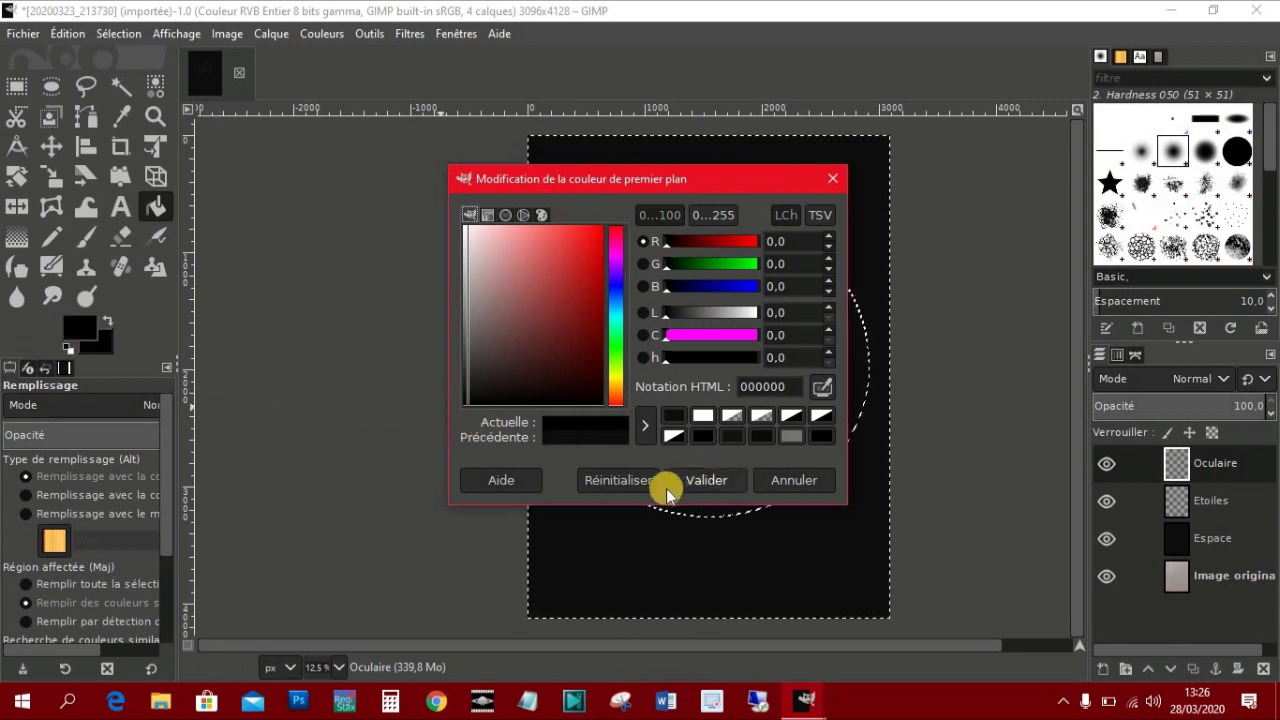
click(710, 482)
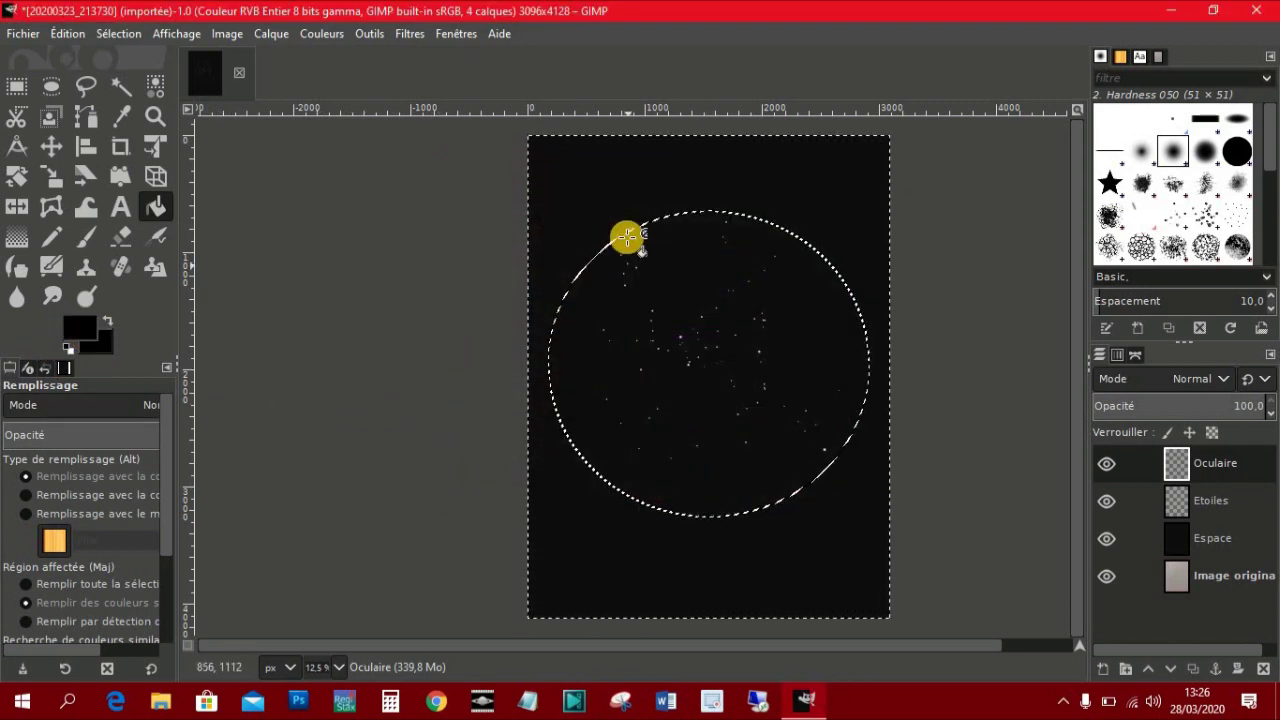
click(593, 192)
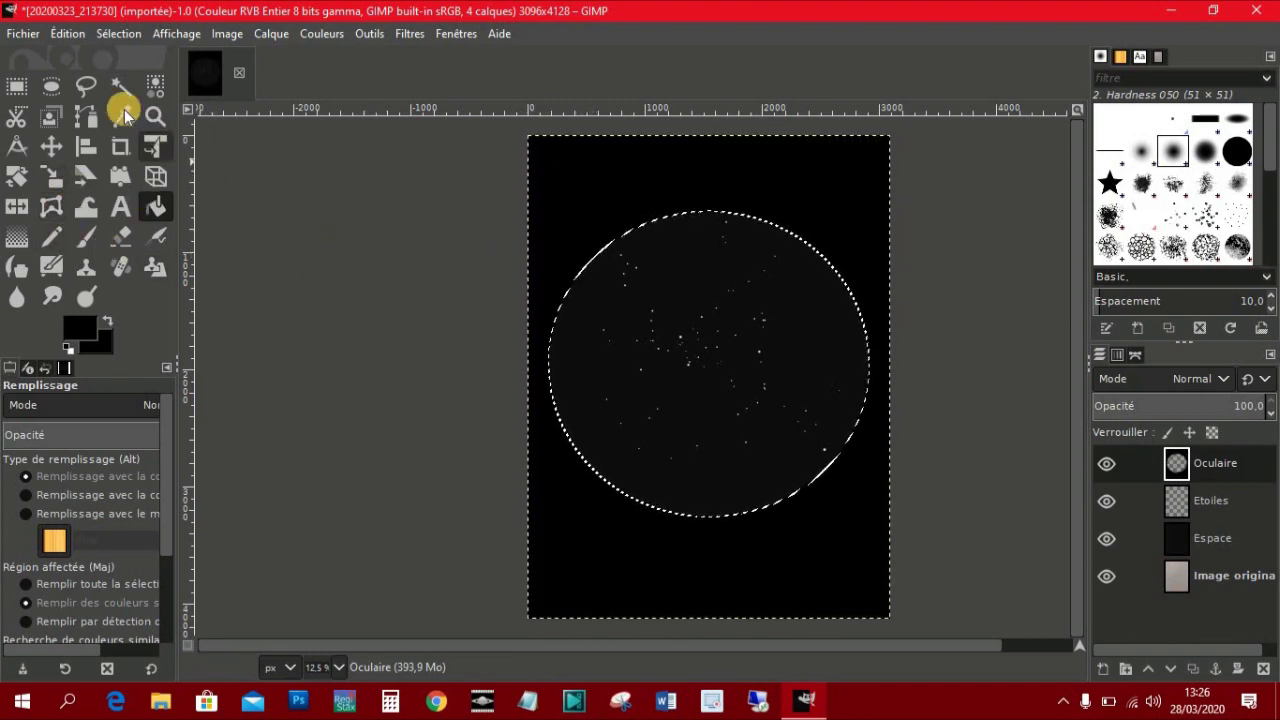
click(16, 88)
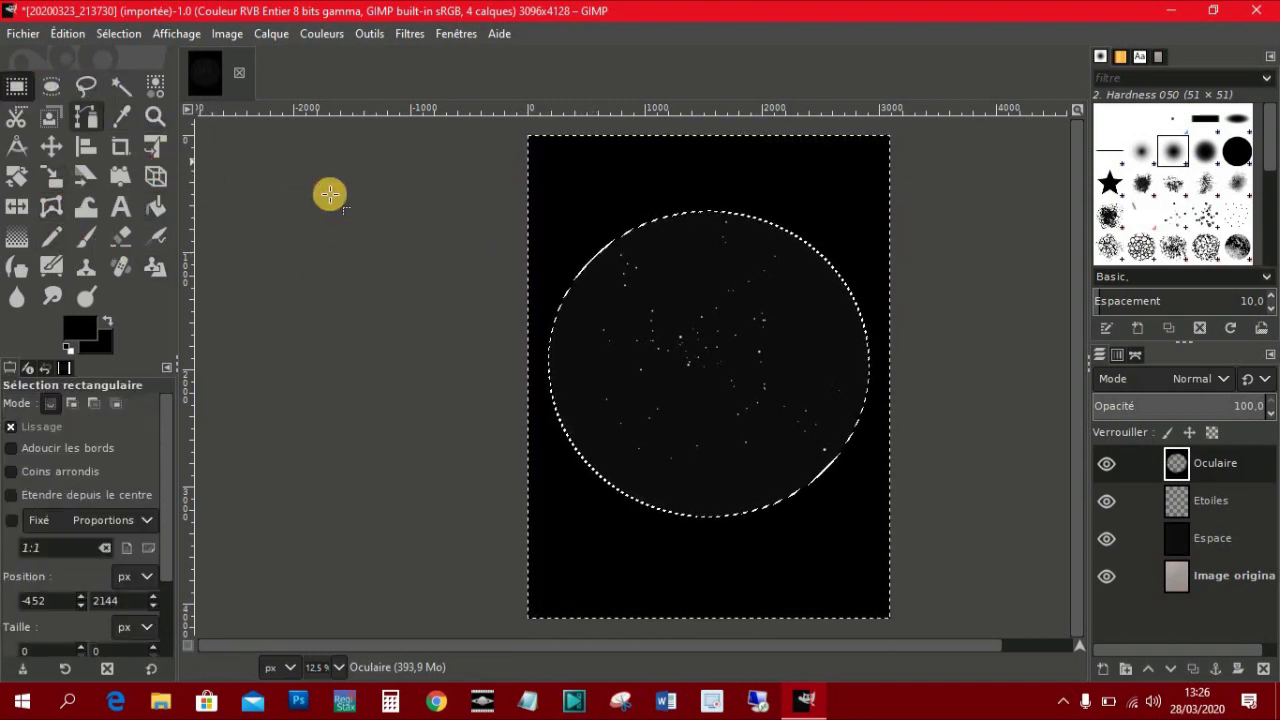
- Clear the elliptical selection and choose the Text tool
click(387, 232)
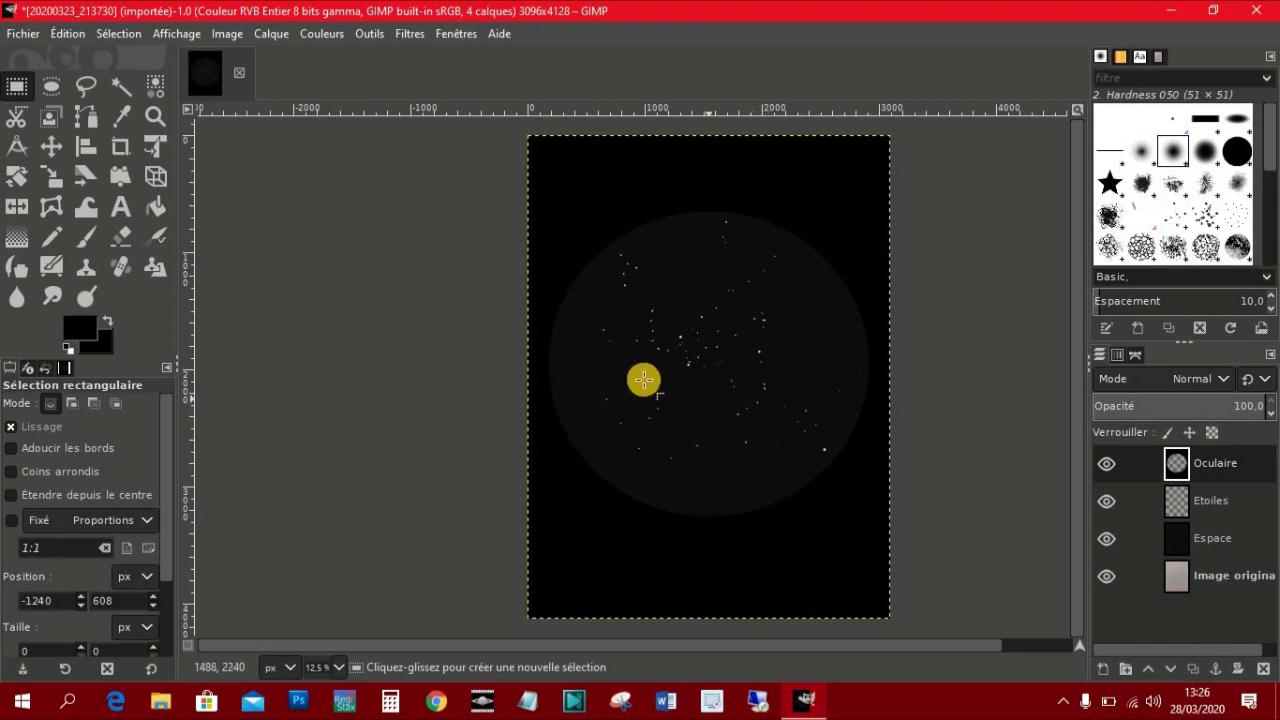
click(120, 206)
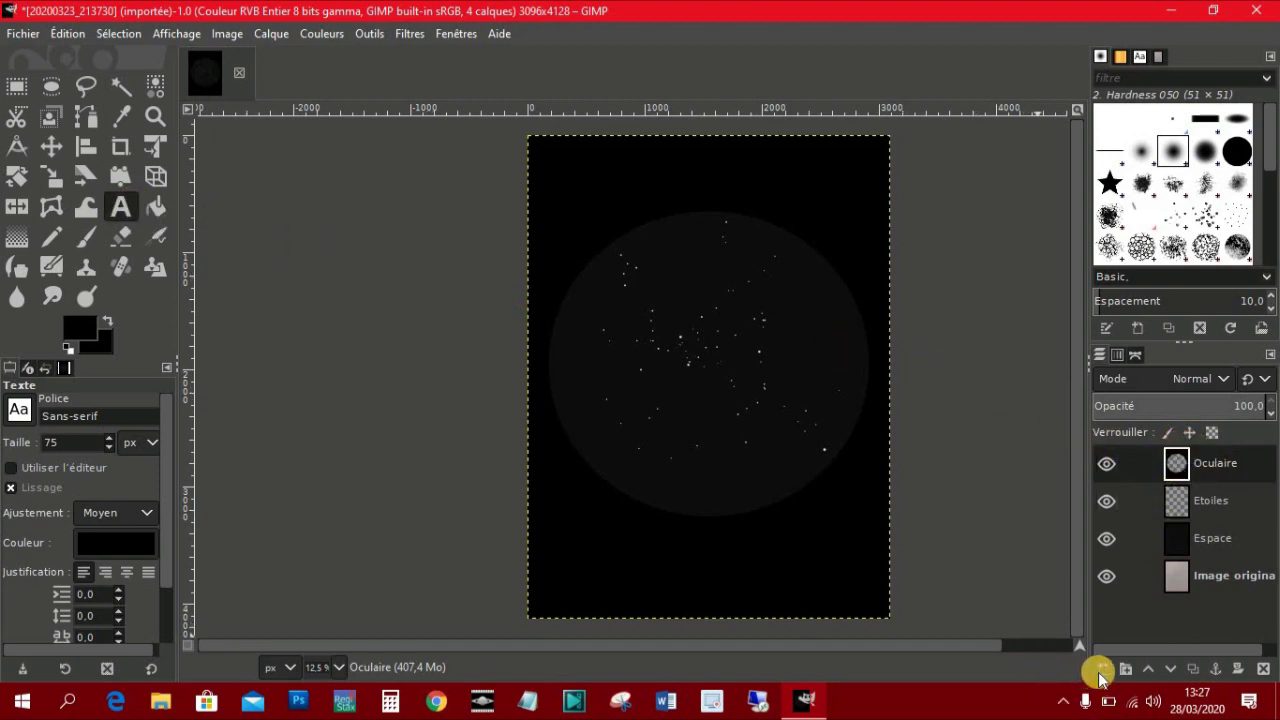
- Add a new layer named Texte above the Oculaire layer and select it
click(1207, 468)
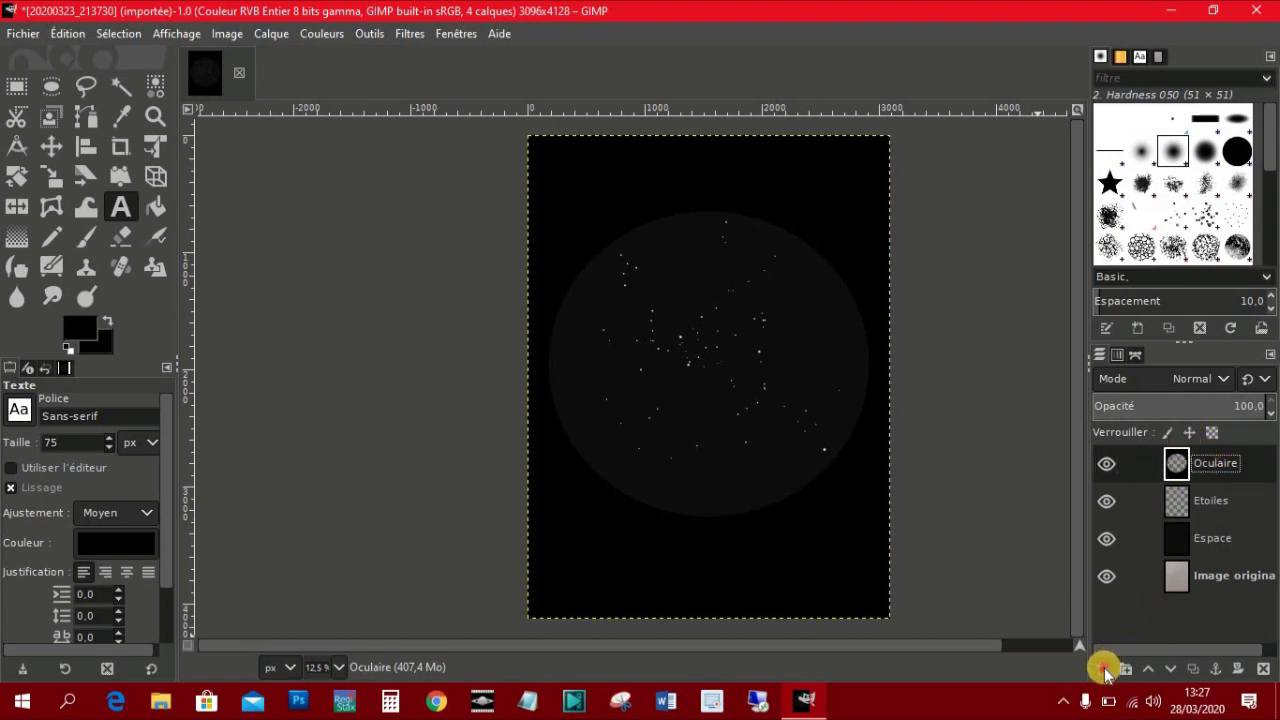
click(1104, 672)
click(831, 580)
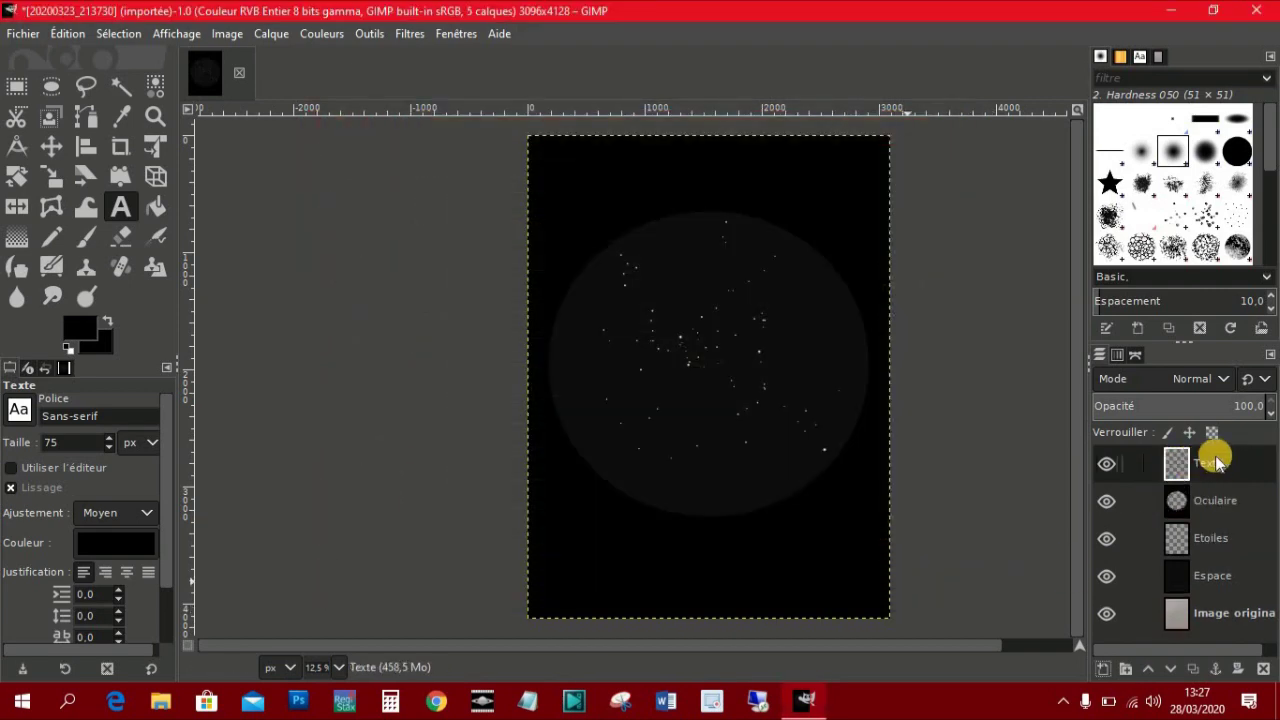
click(1214, 463)
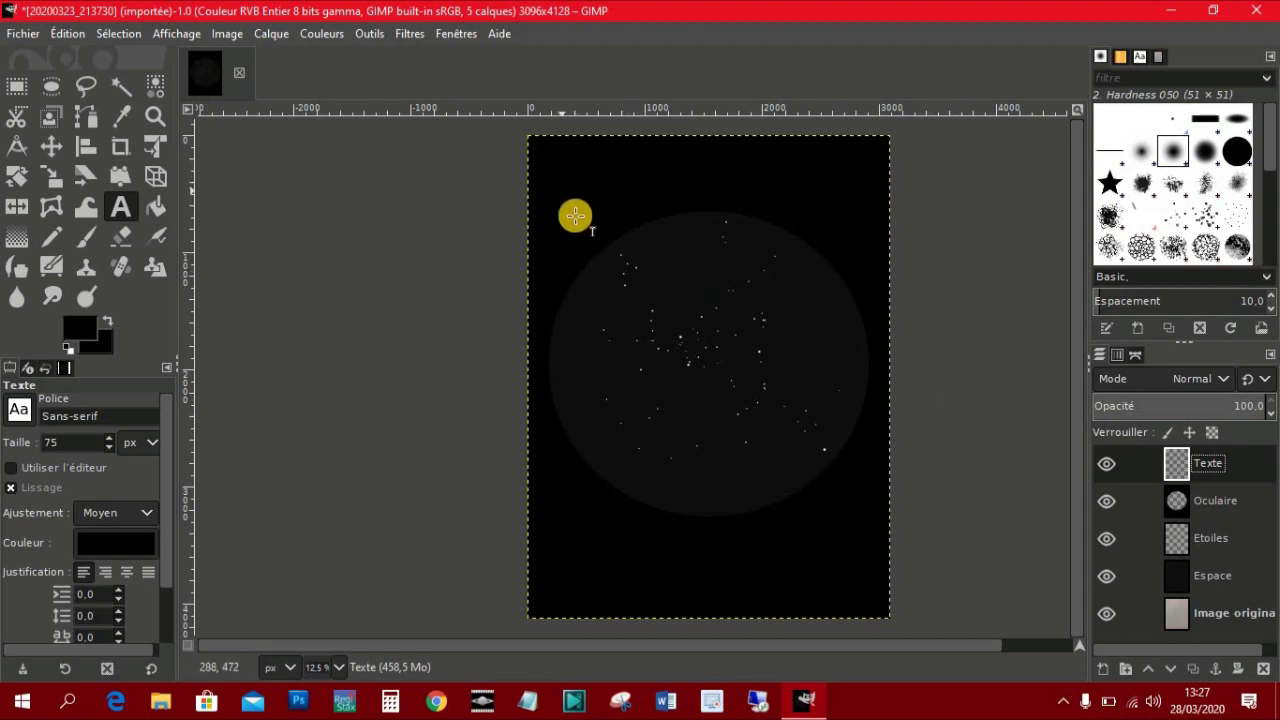
- Set the text size to 100 px and draw a text box at the sketch's top-left corner
click(118, 205)
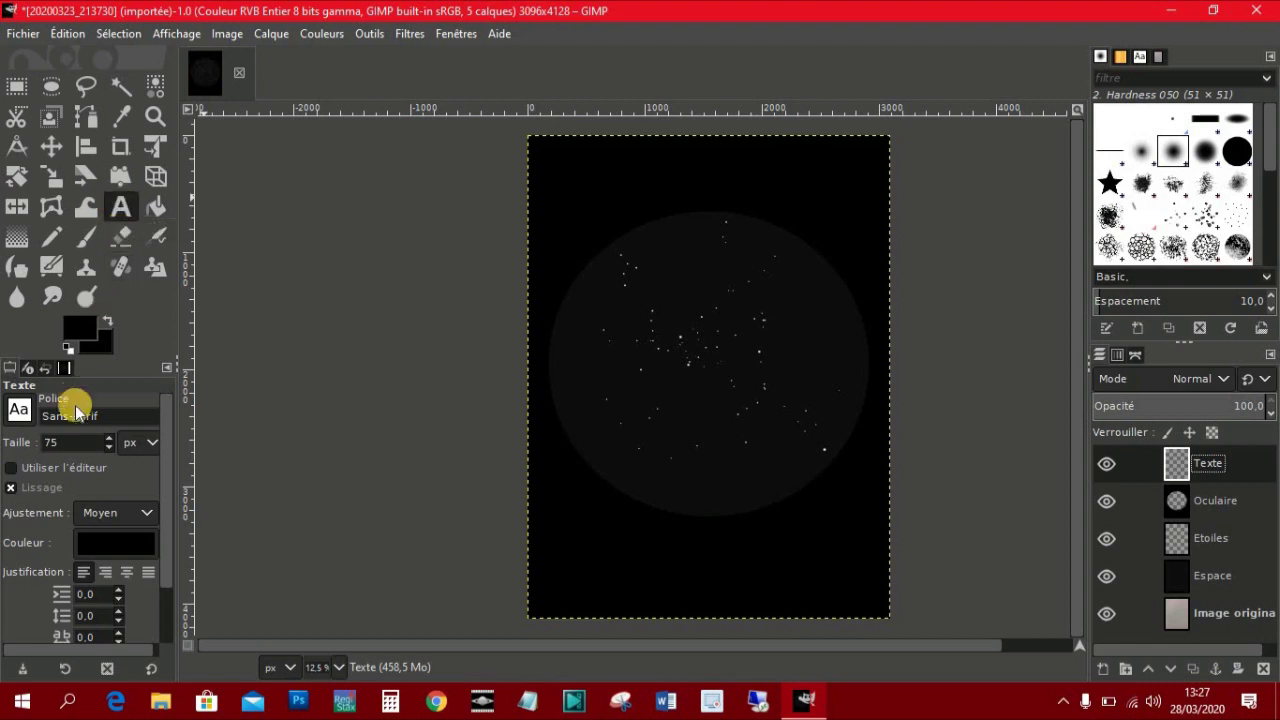
click(66, 416)
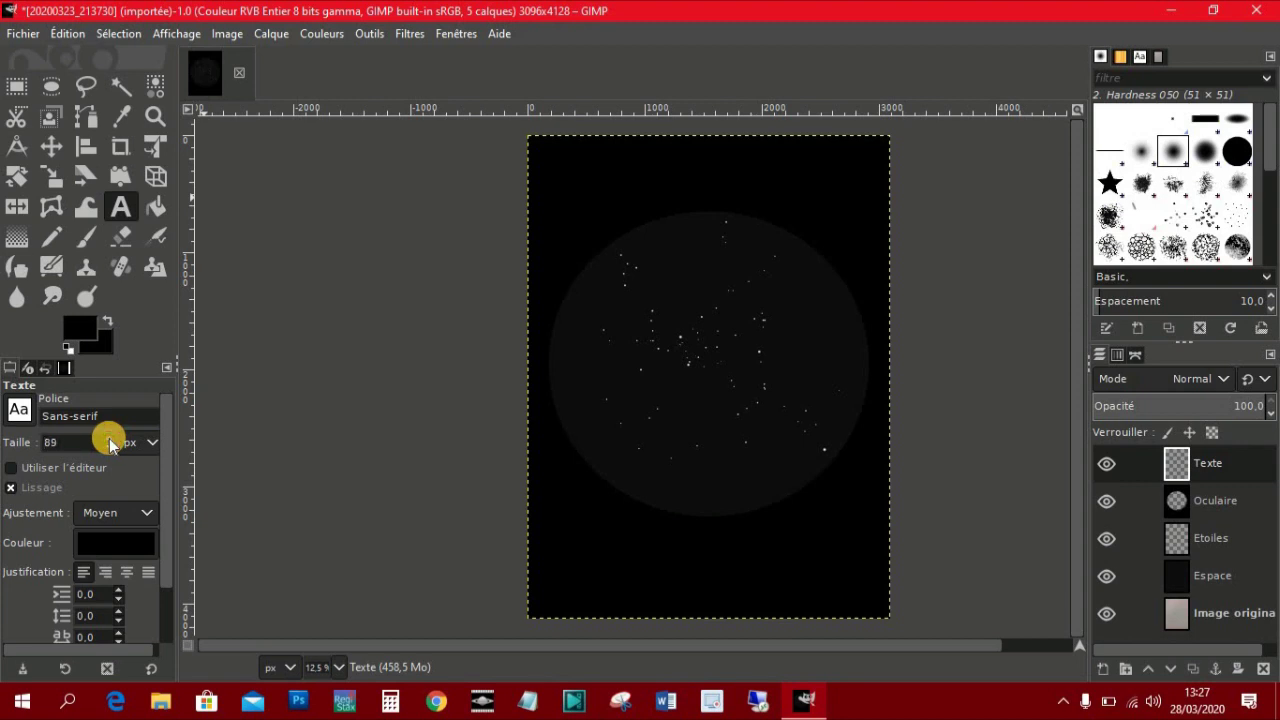
scroll(110, 444, up, 6)
scroll(110, 444, up, 1)
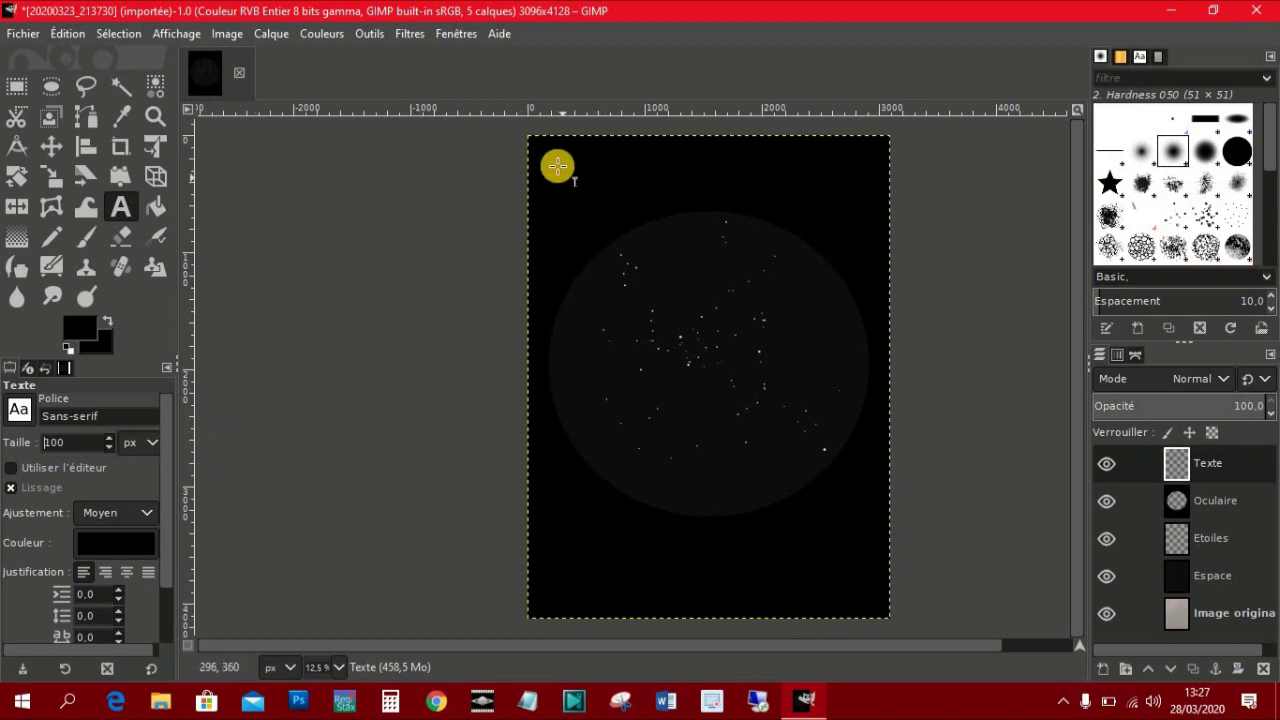
drag(552, 157, 645, 229)
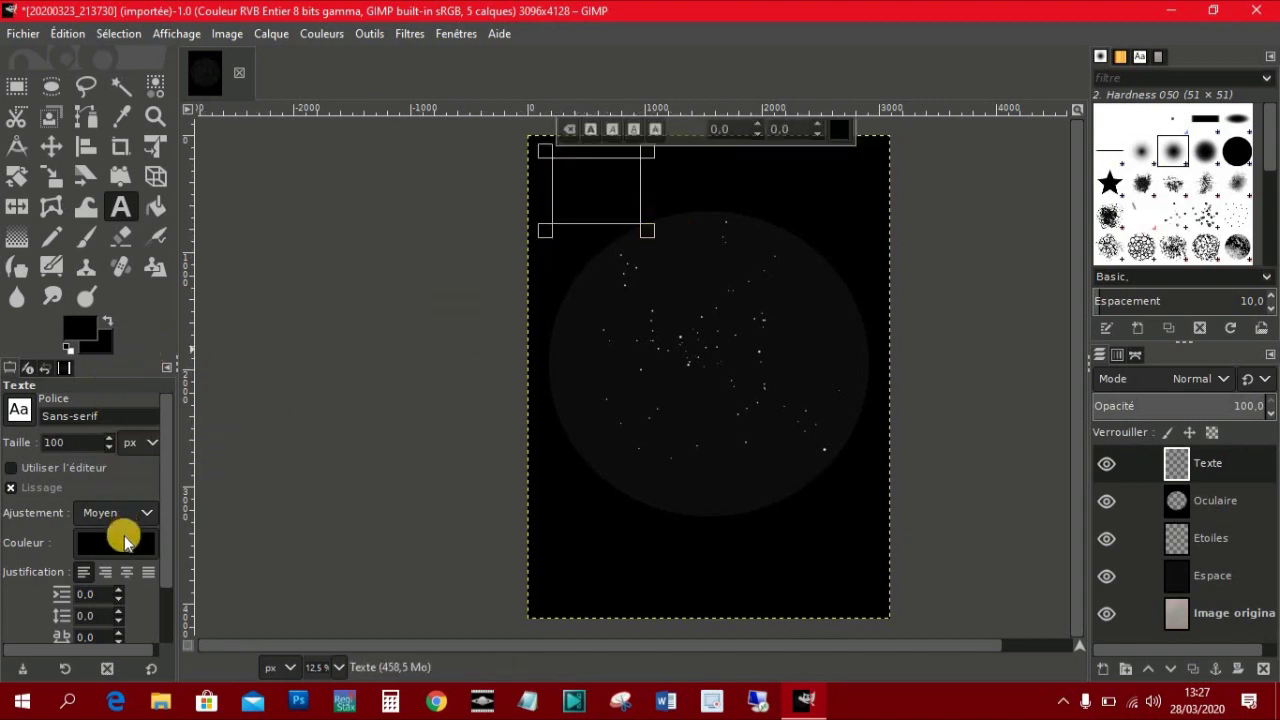
- Set the text colour to pure white (ffffff)
click(101, 540)
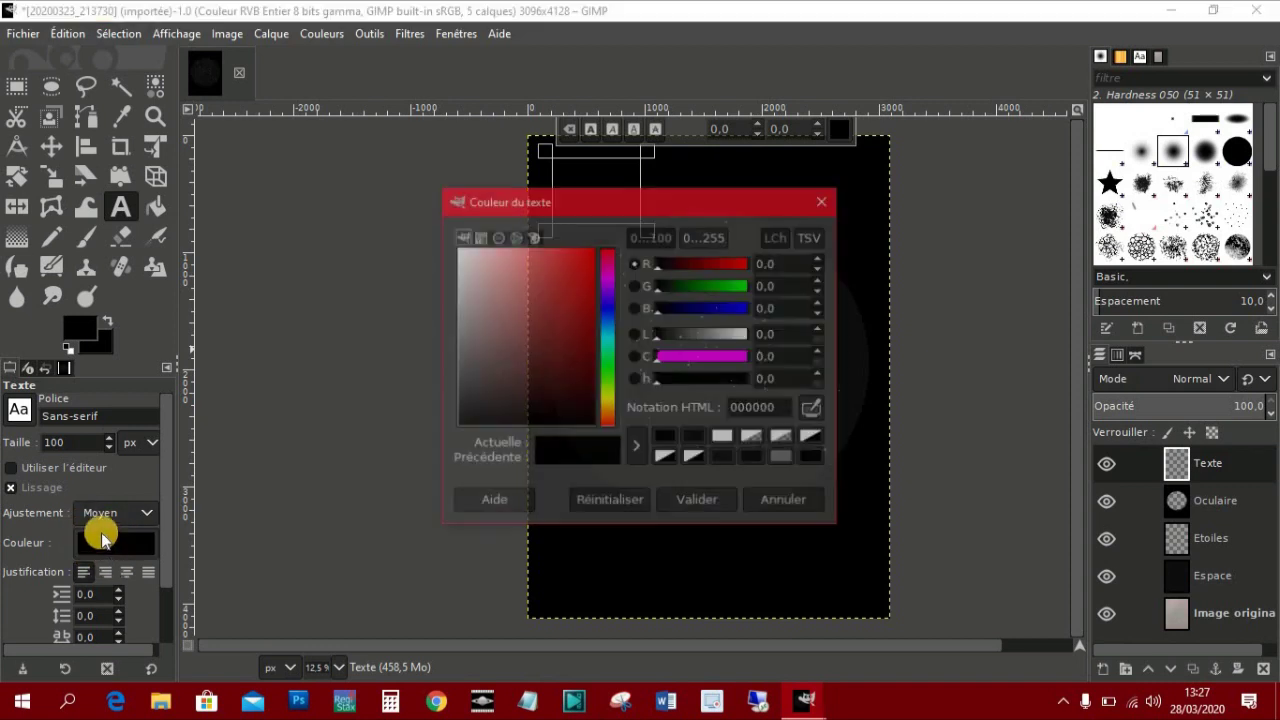
click(457, 250)
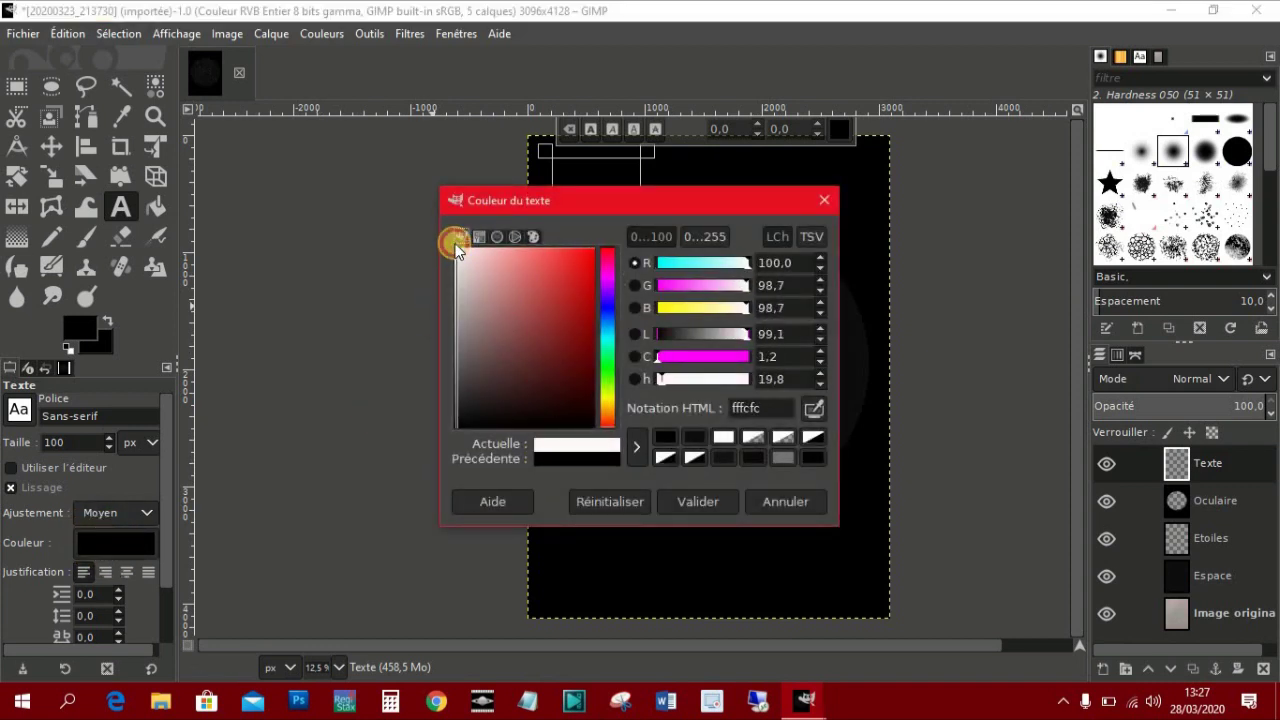
drag(457, 250, 453, 247)
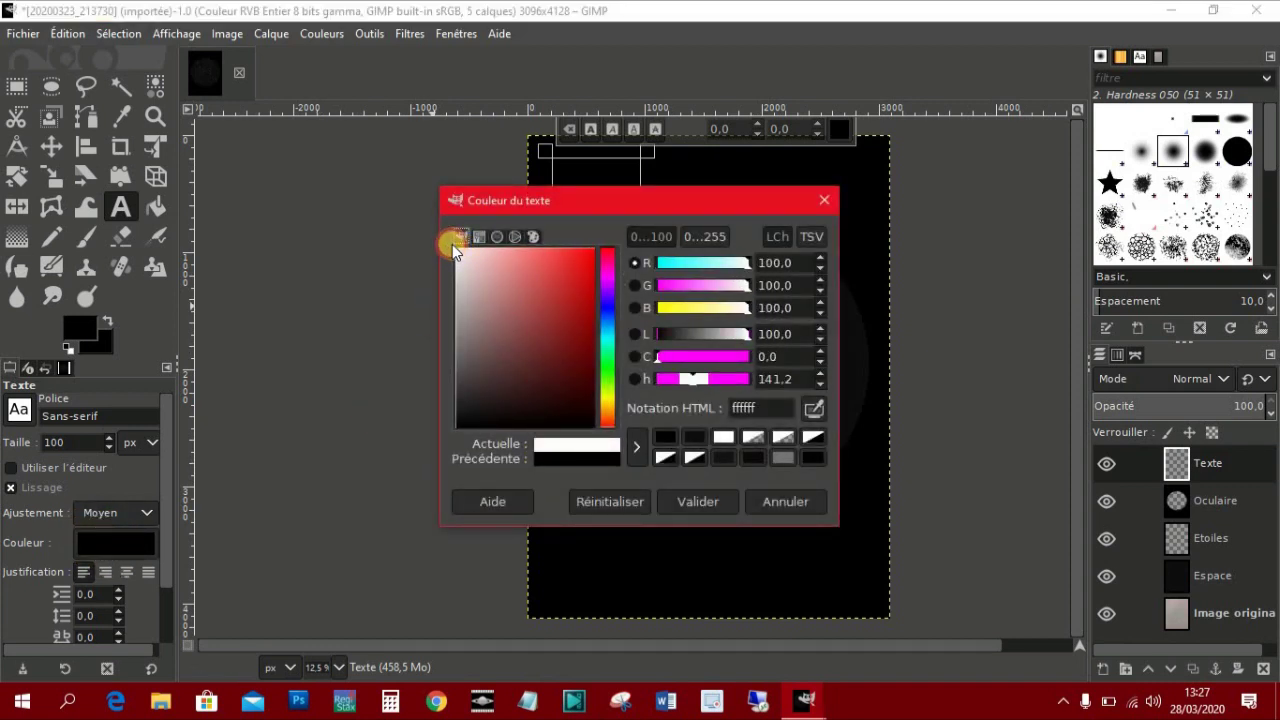
click(682, 499)
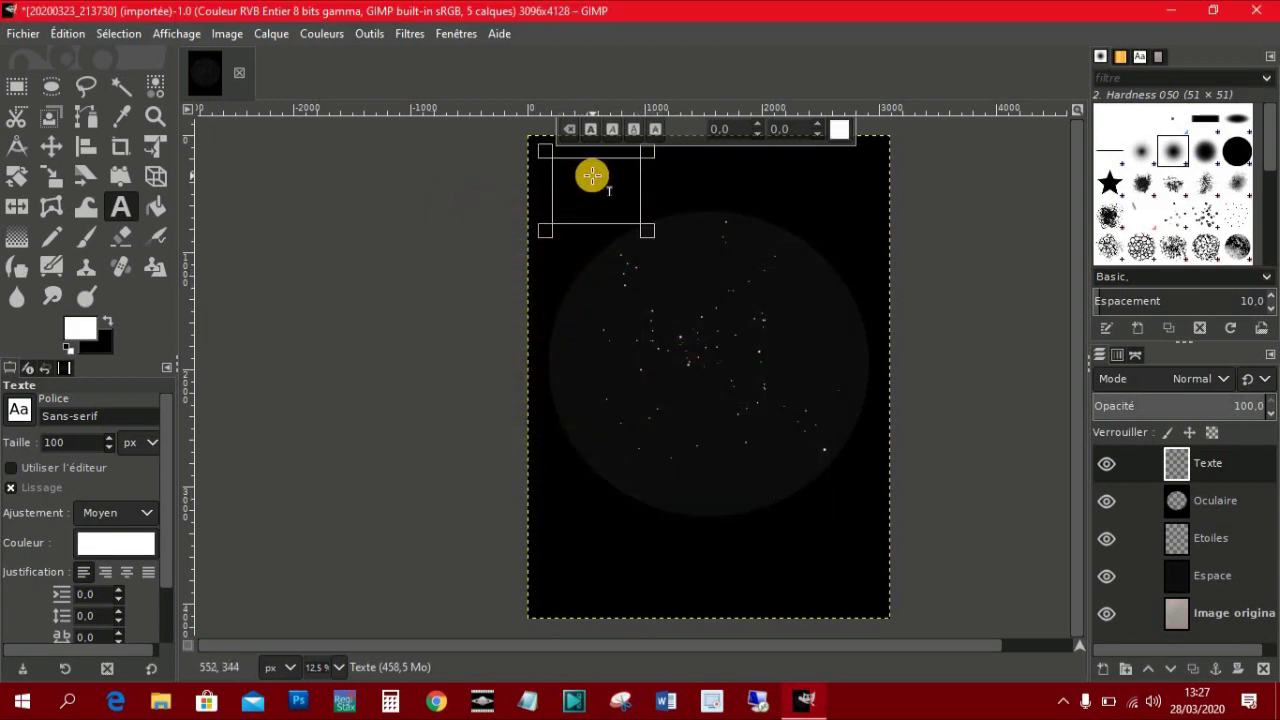
- Start the title text and raise its font size to 150 px
text(M35)
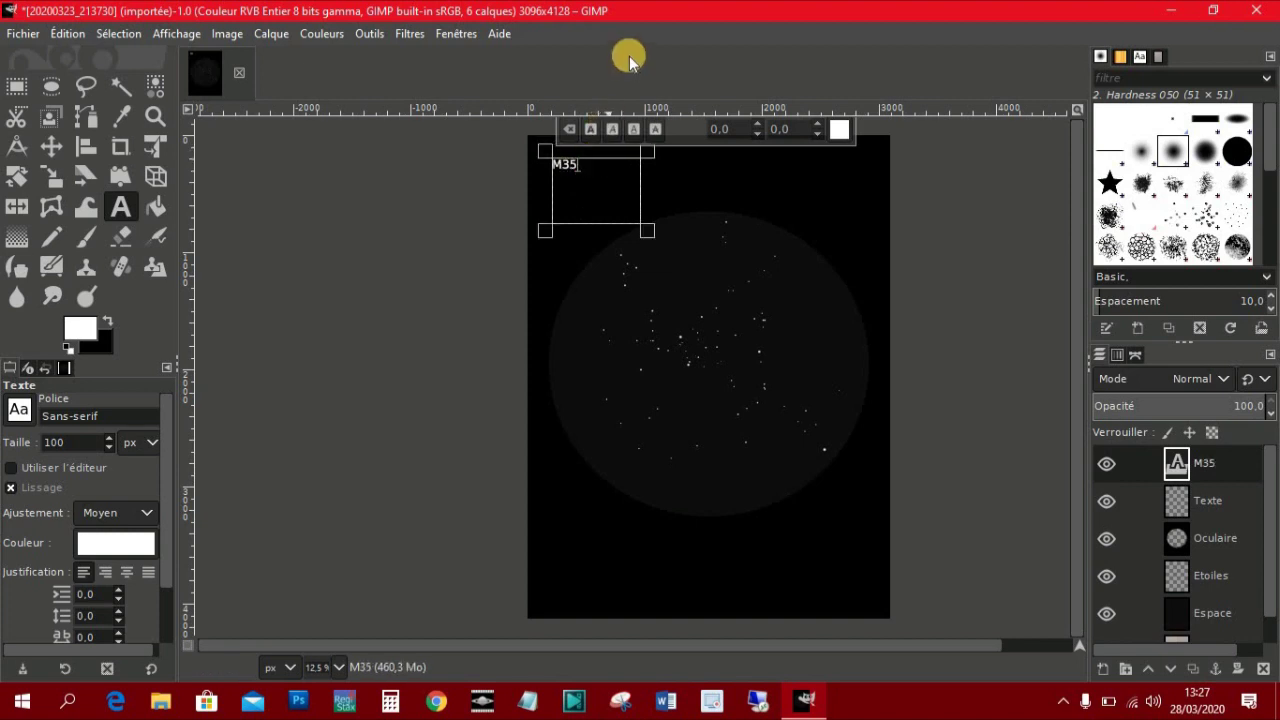
click(585, 171)
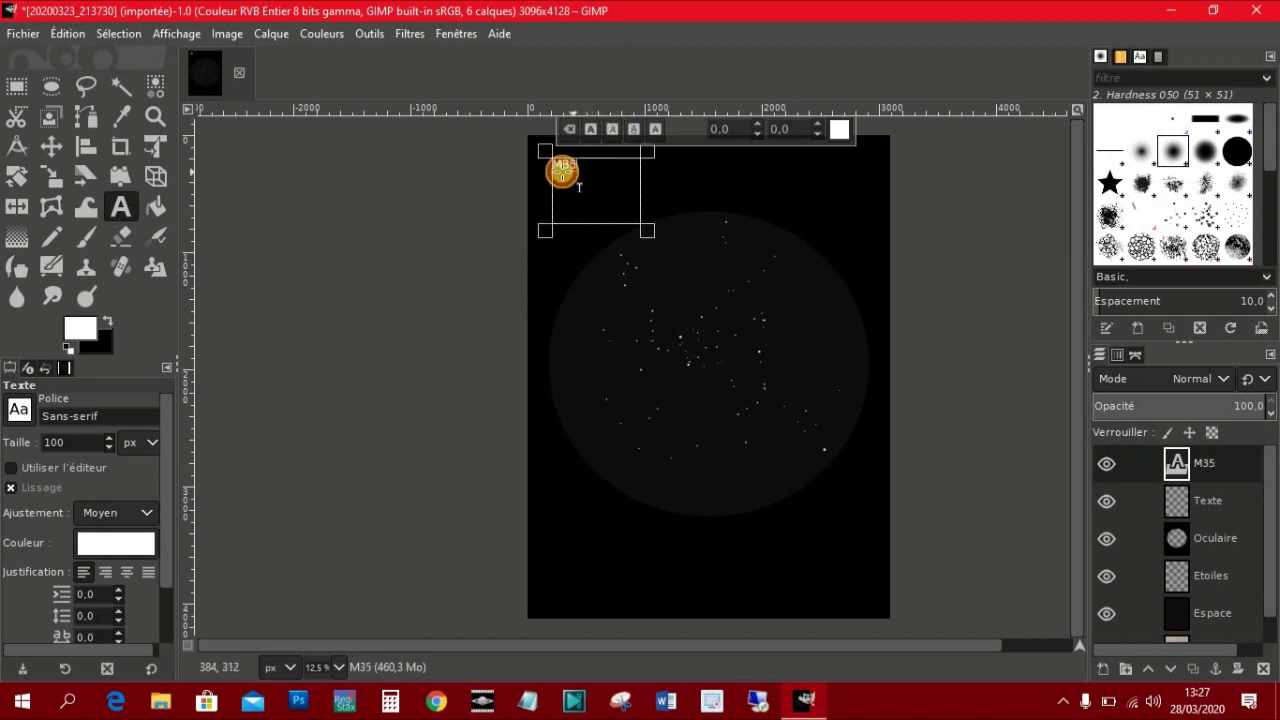
drag(585, 171, 551, 169)
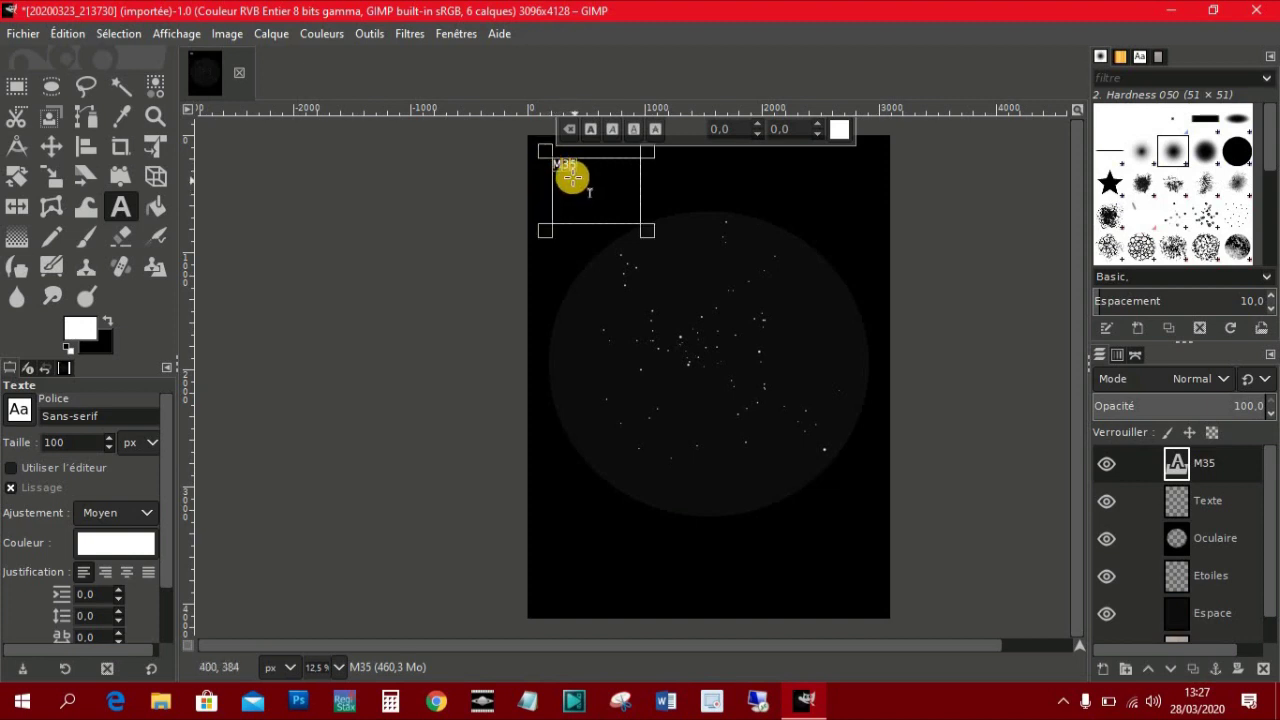
click(110, 438)
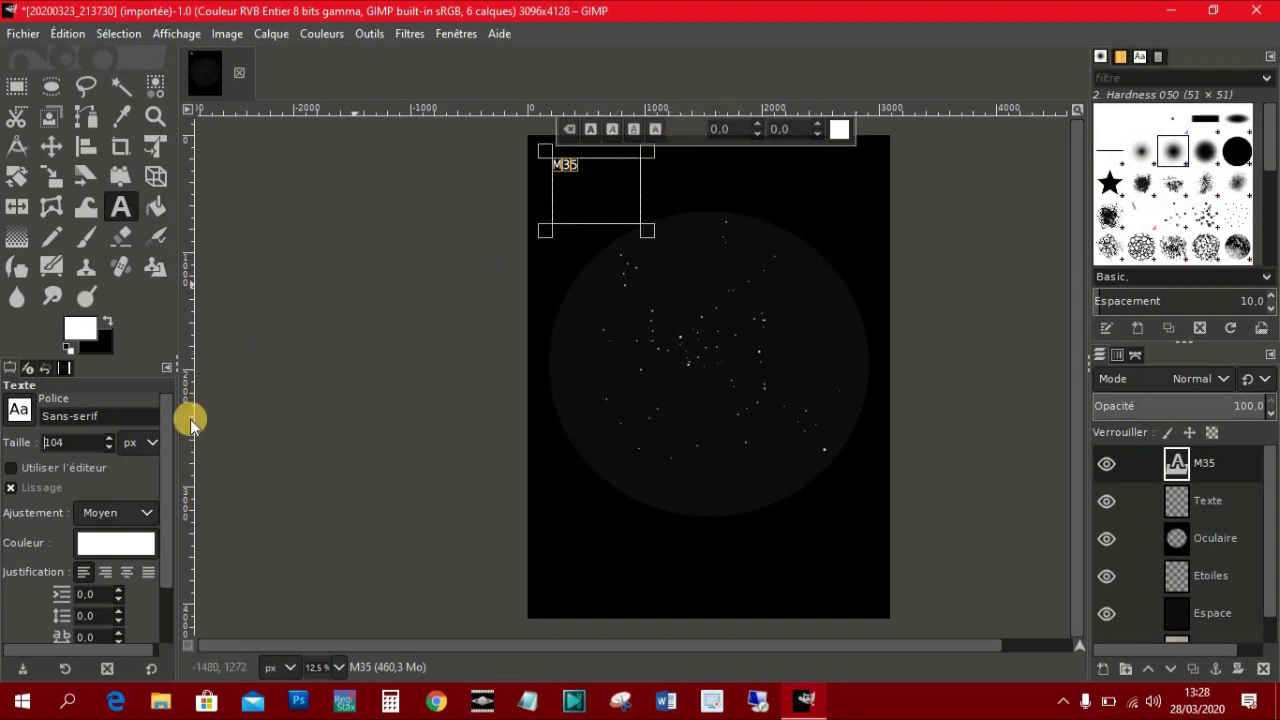
click(110, 441)
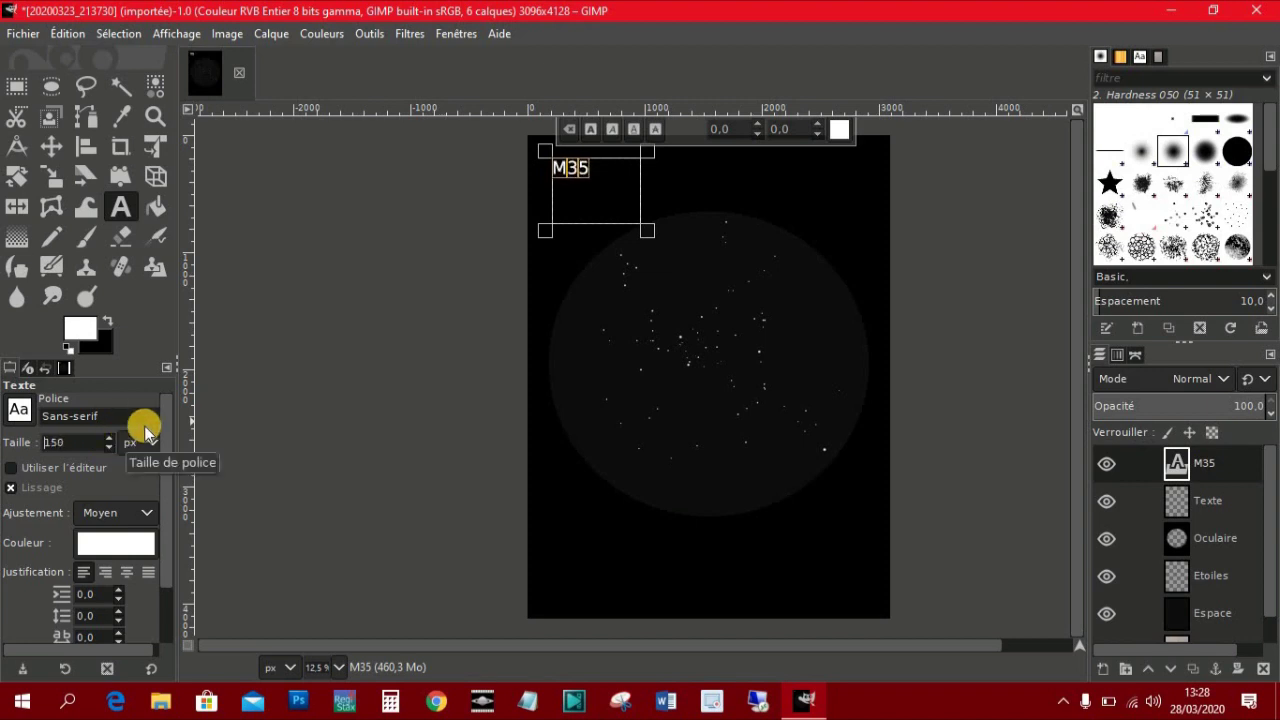
text(M)
key(BackSpace)
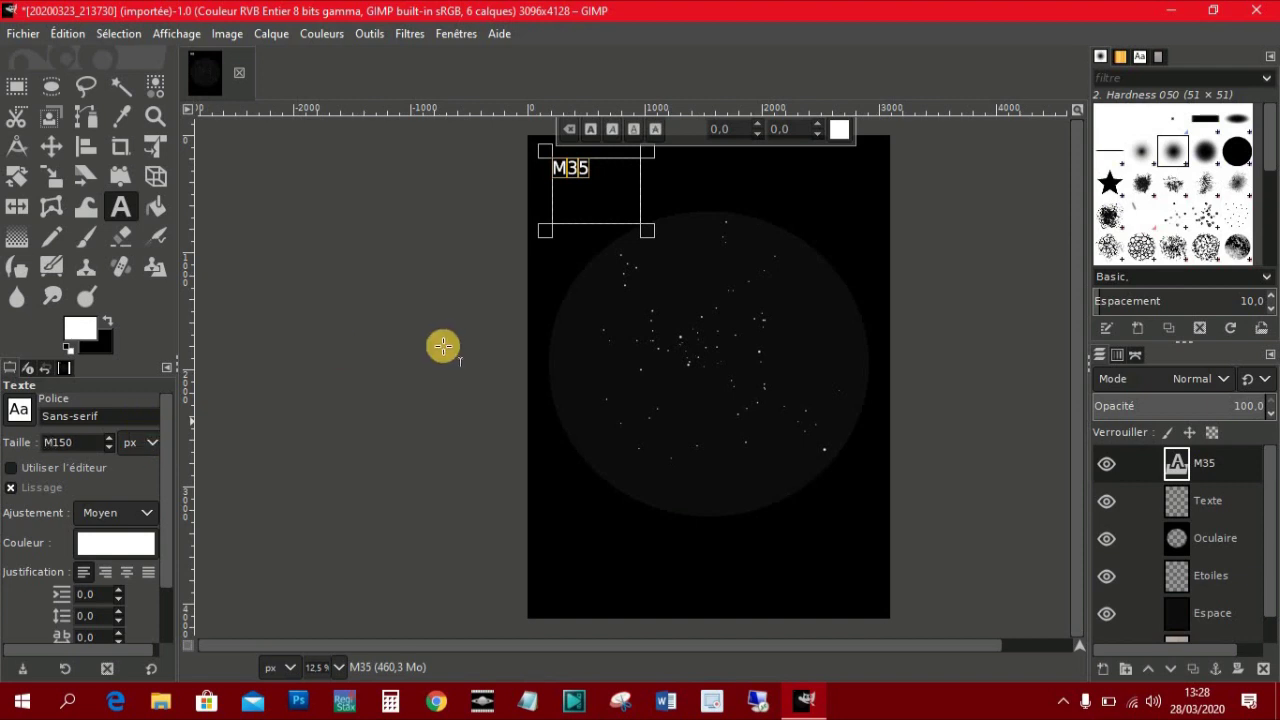
- Retype the title as 'M35' and shrink the text box to fit it
drag(562, 176, 575, 191)
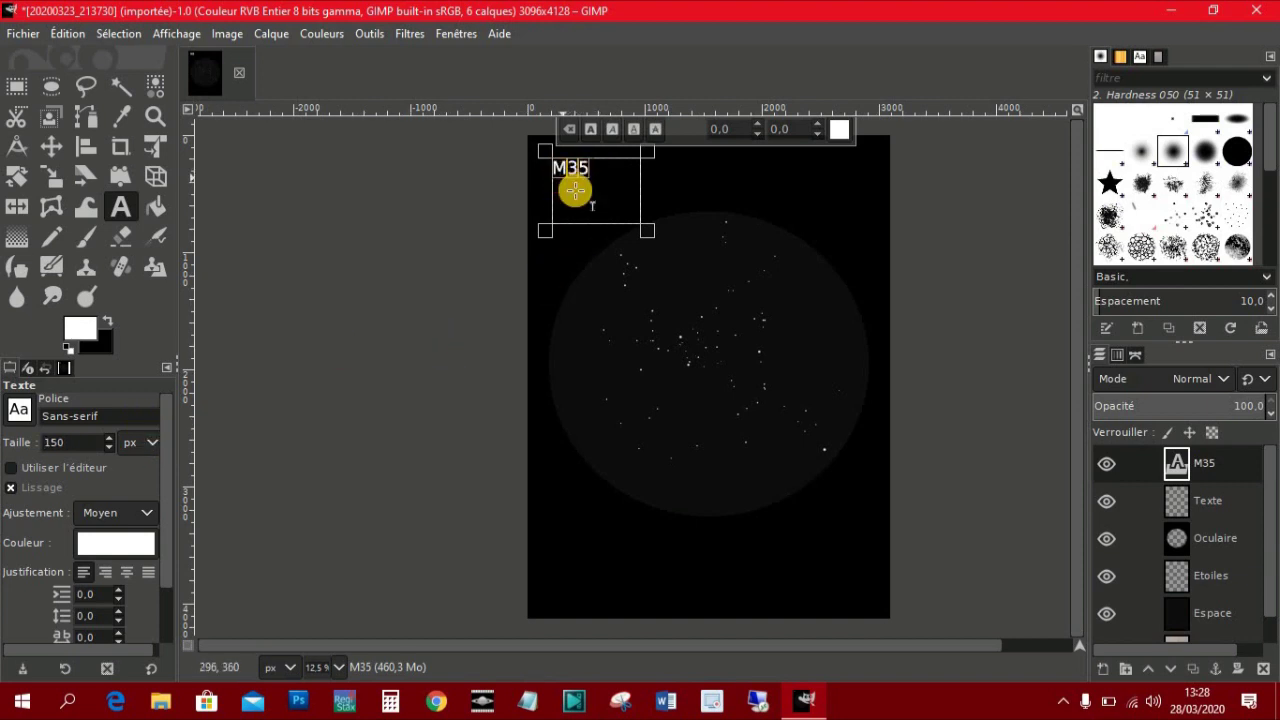
key(BackSpace)
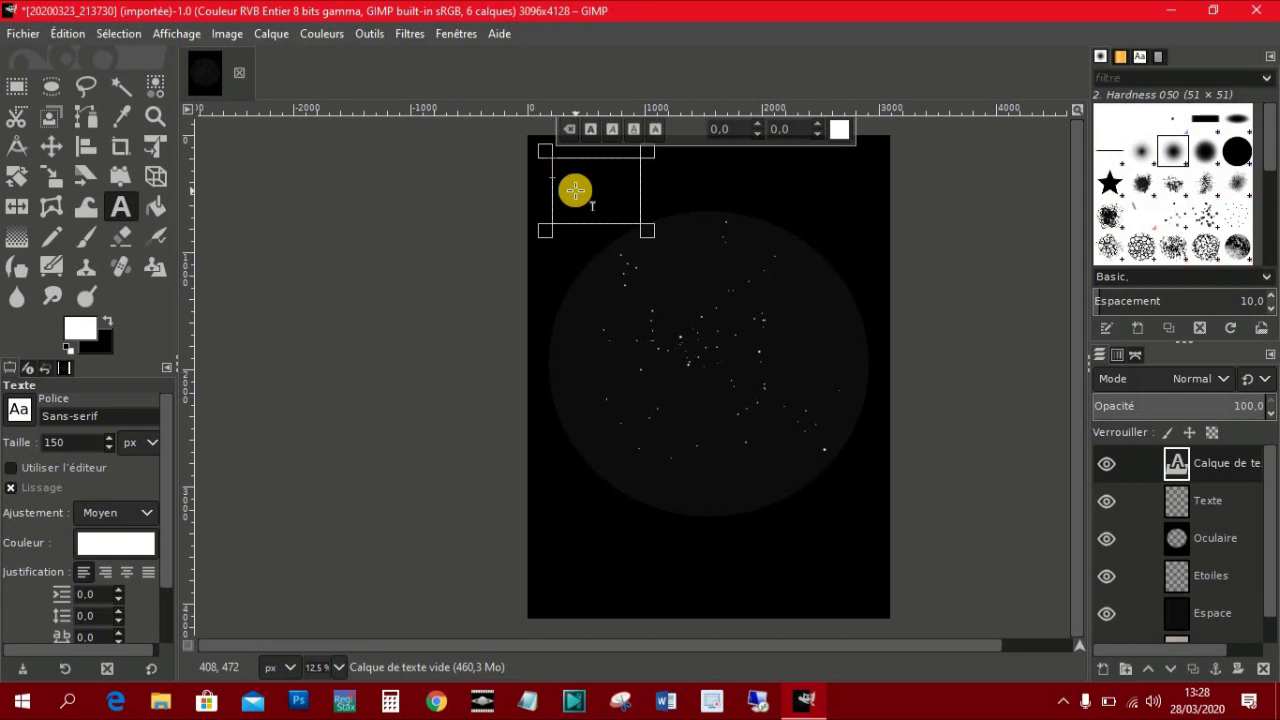
text(M)
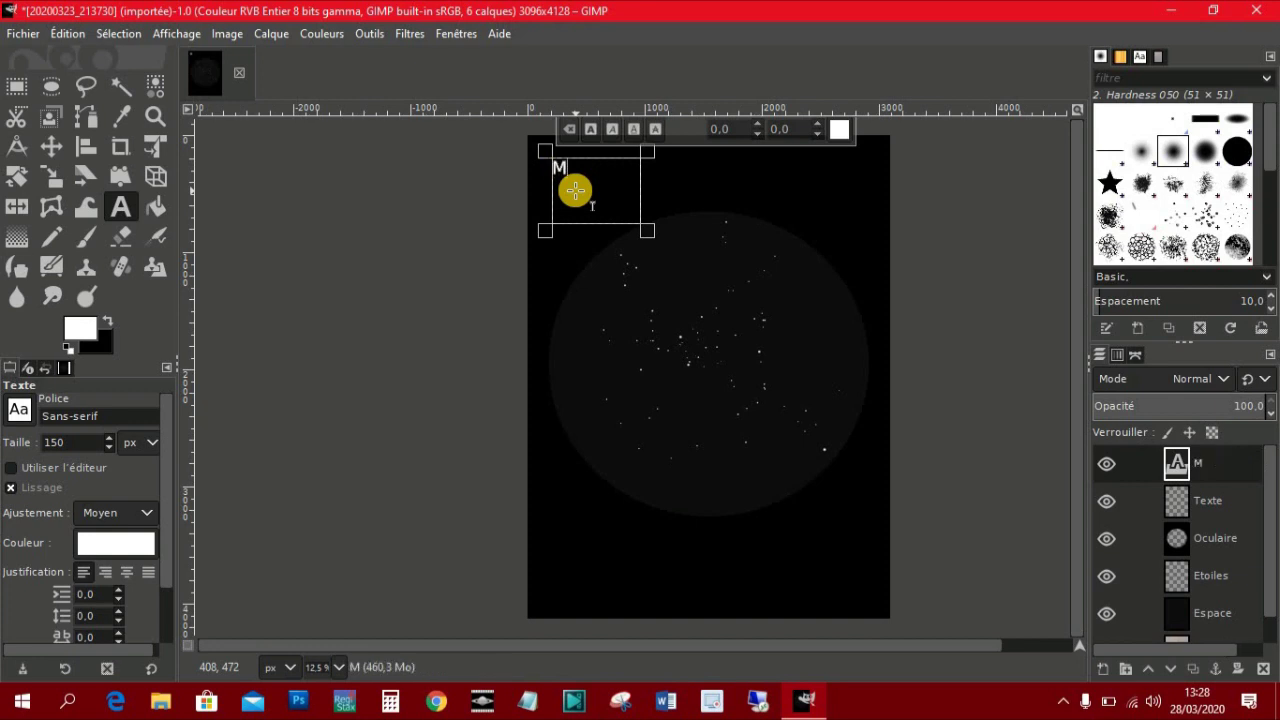
text(35)
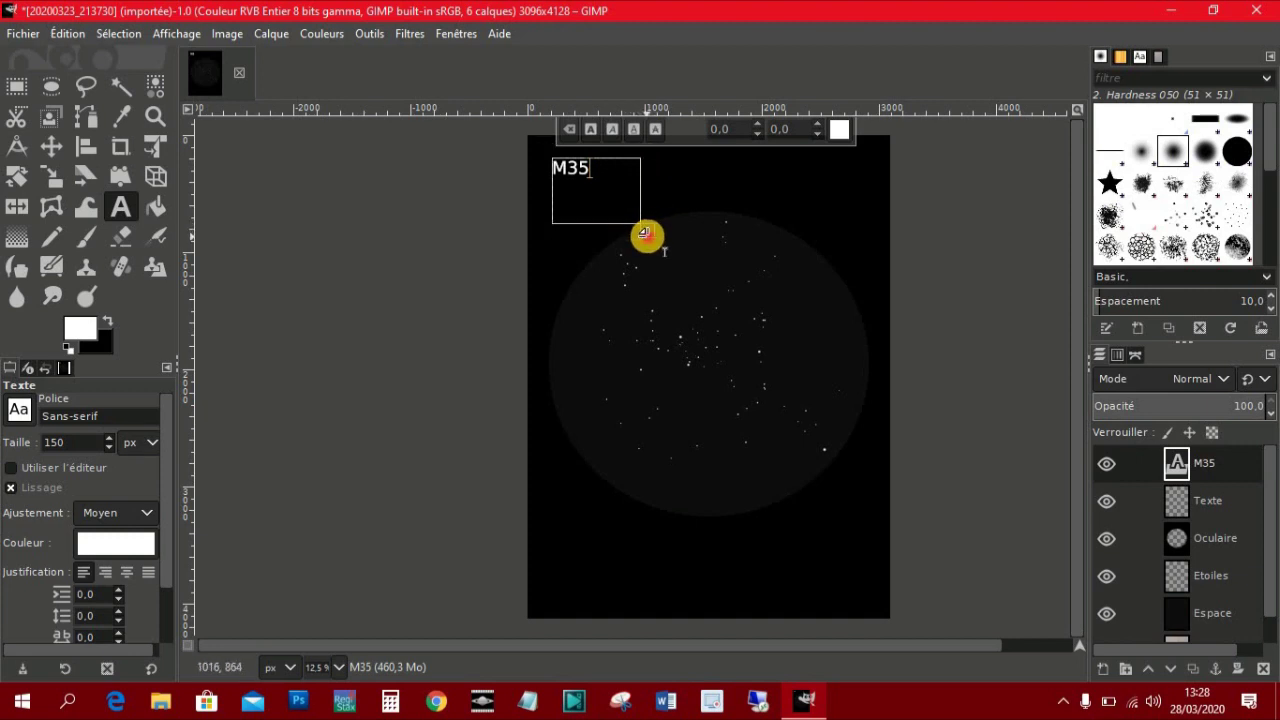
drag(641, 224, 605, 195)
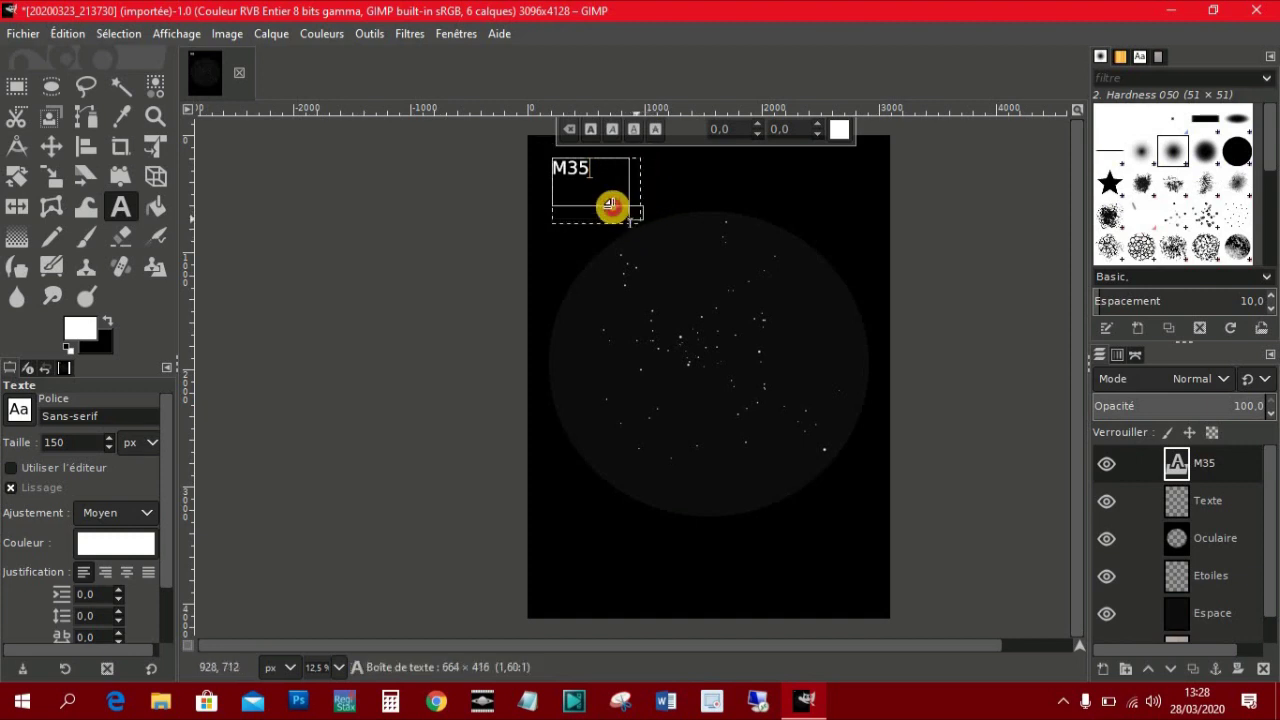
click(587, 159)
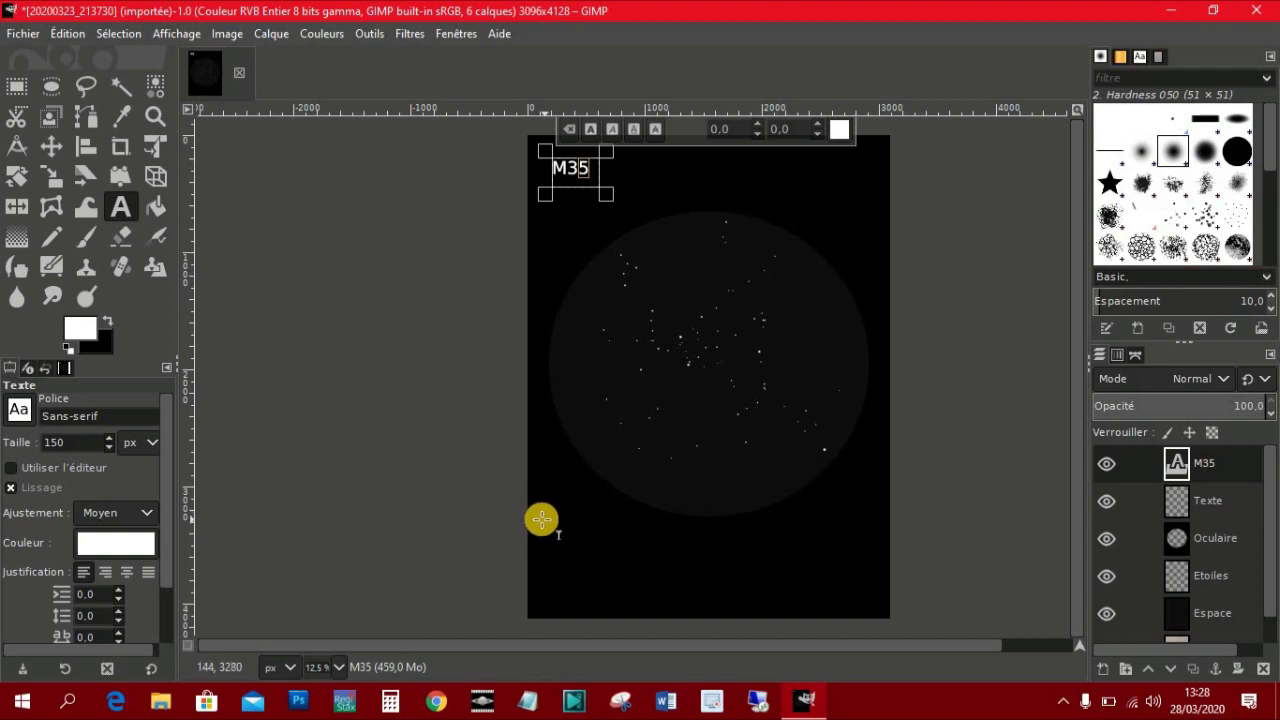
- Write the observation notes (date 27/03/2020, 21h30–22H20, instrument, eyepiece, sky) in 60 px white below the circle
drag(541, 519, 880, 609)
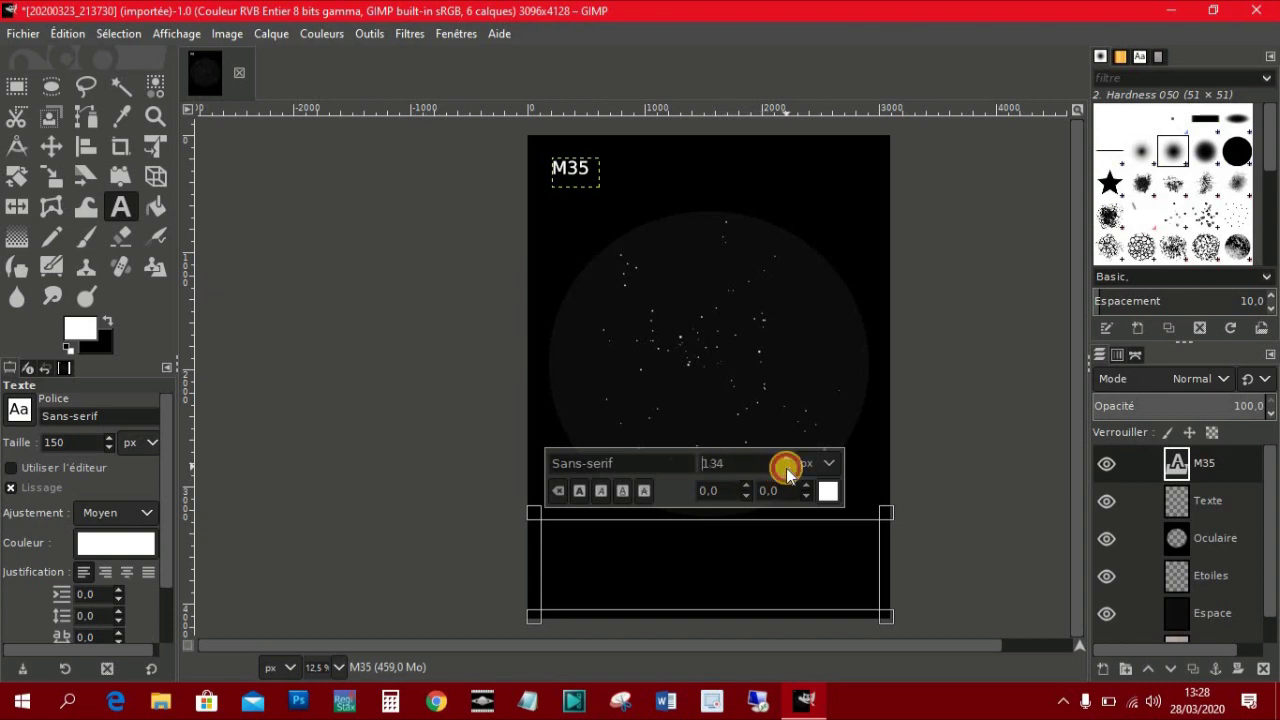
text(1)
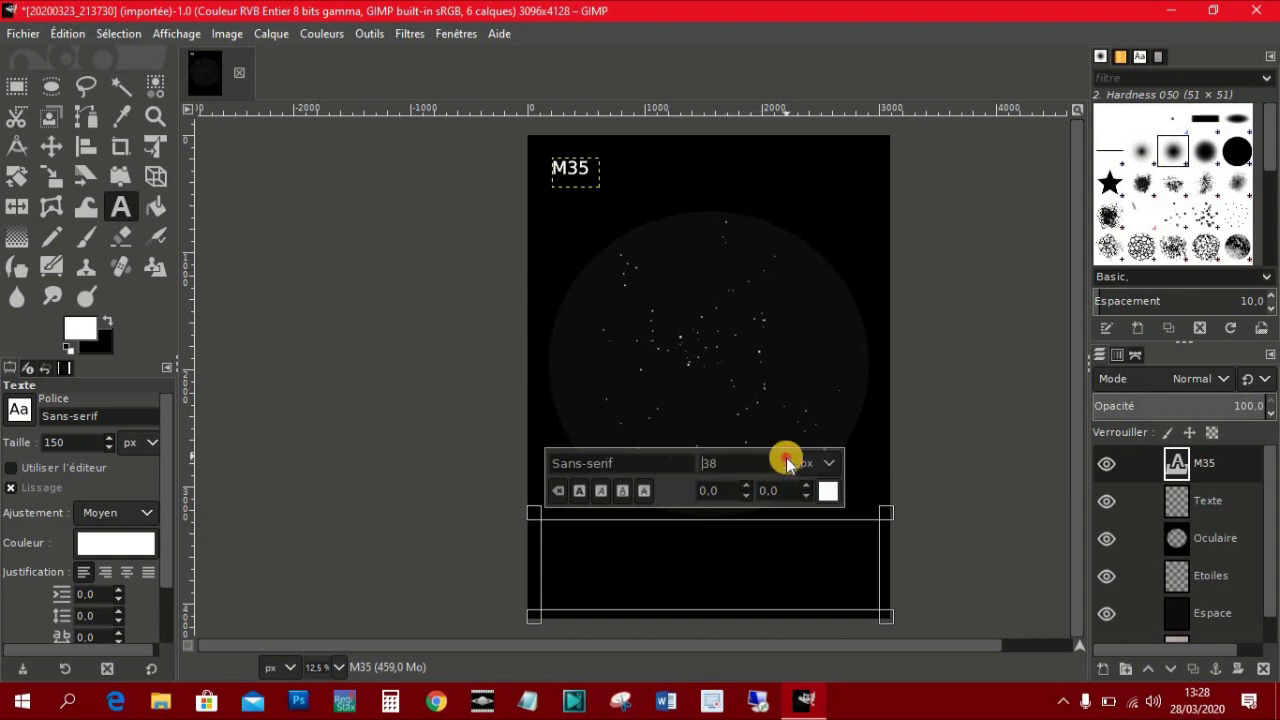
click(783, 468)
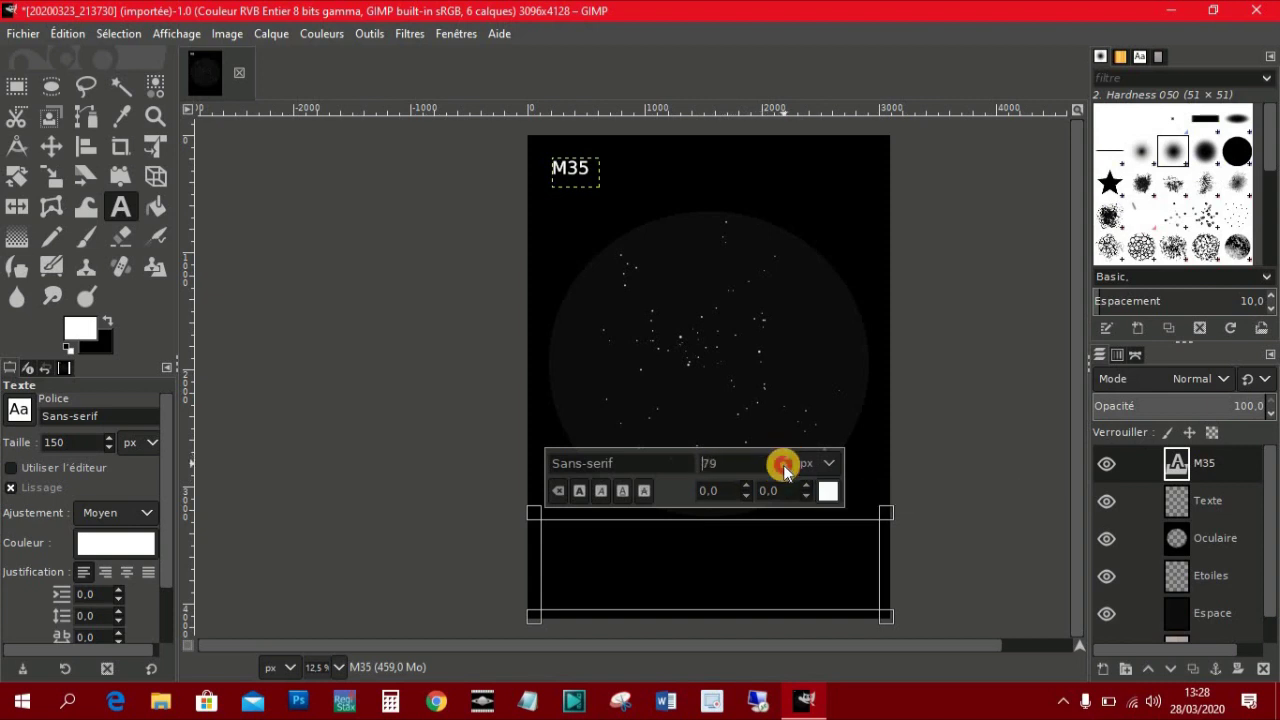
click(785, 468)
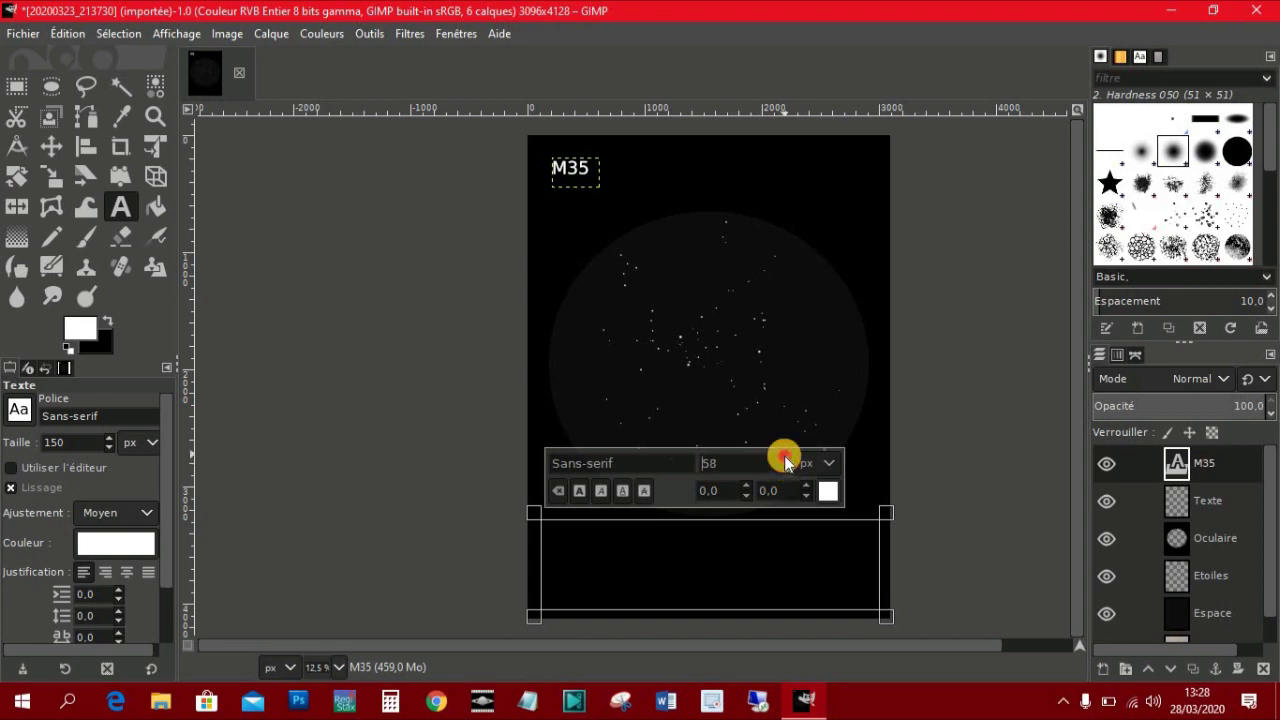
click(828, 490)
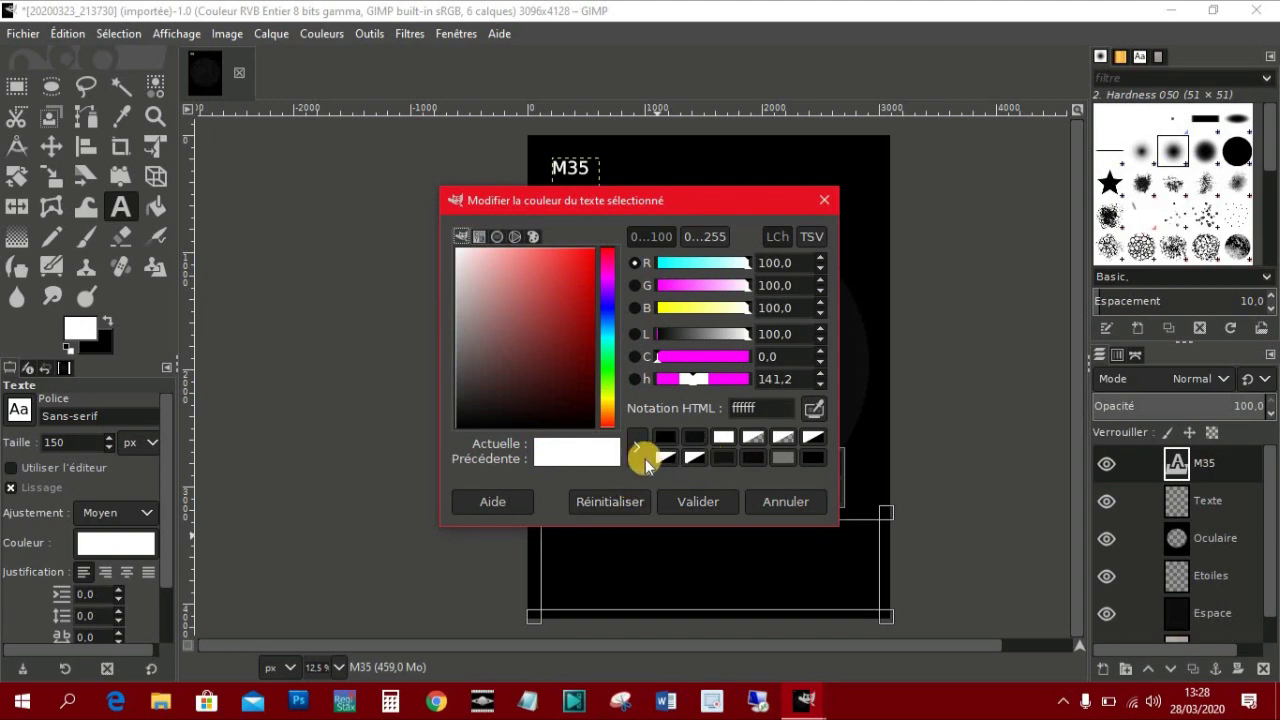
click(698, 501)
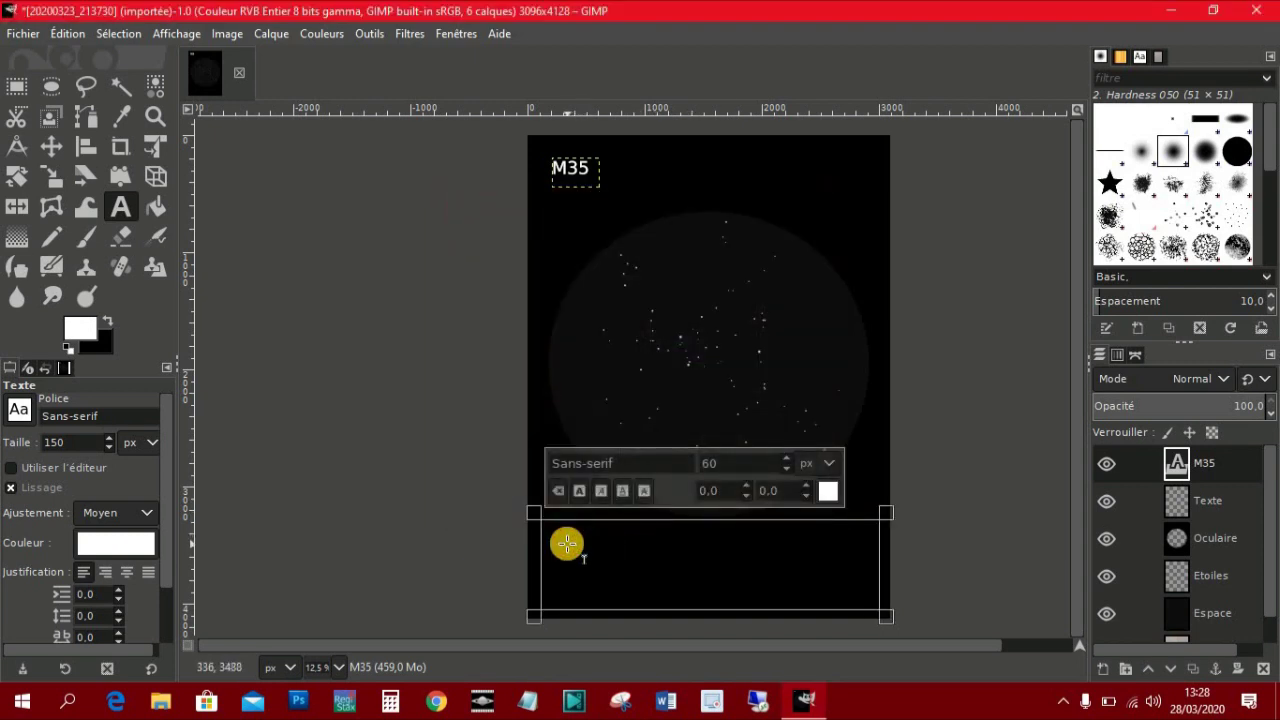
text(Date 27/03/2020)
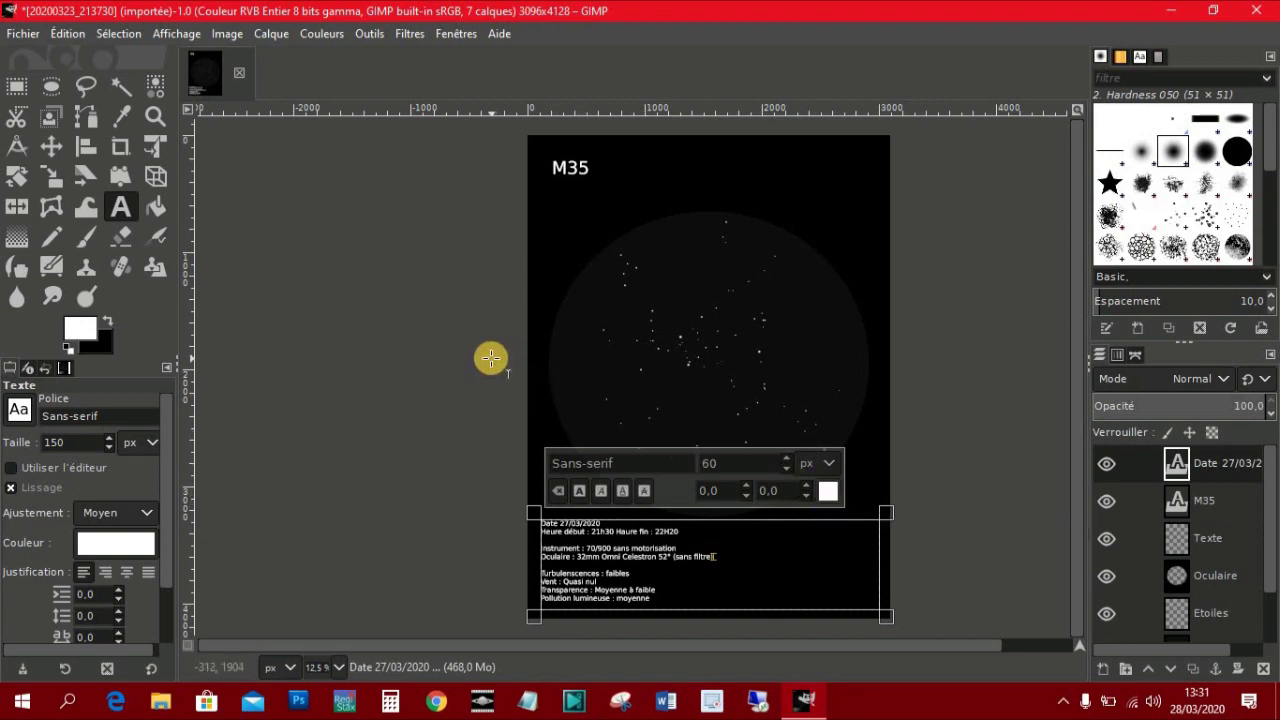
click(16, 86)
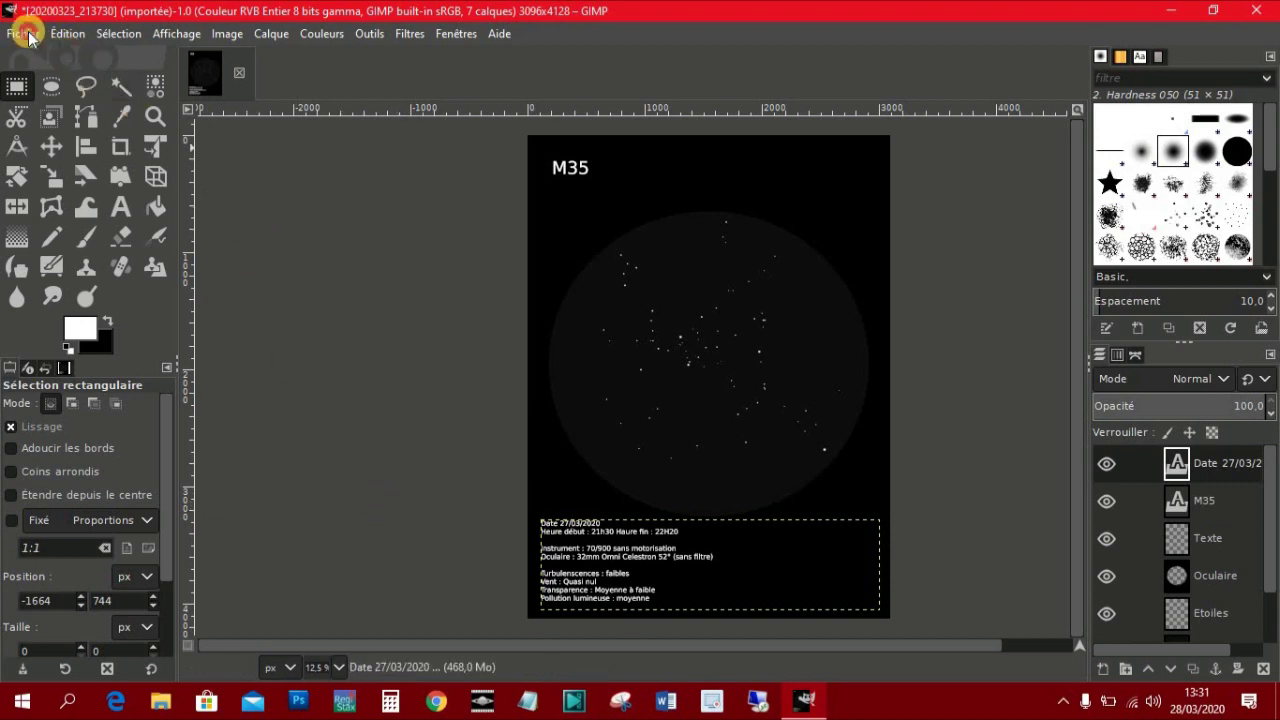
- Export the sketch as M35.jpg at JPEG quality 96, then quit GIMP discarding changes
click(29, 37)
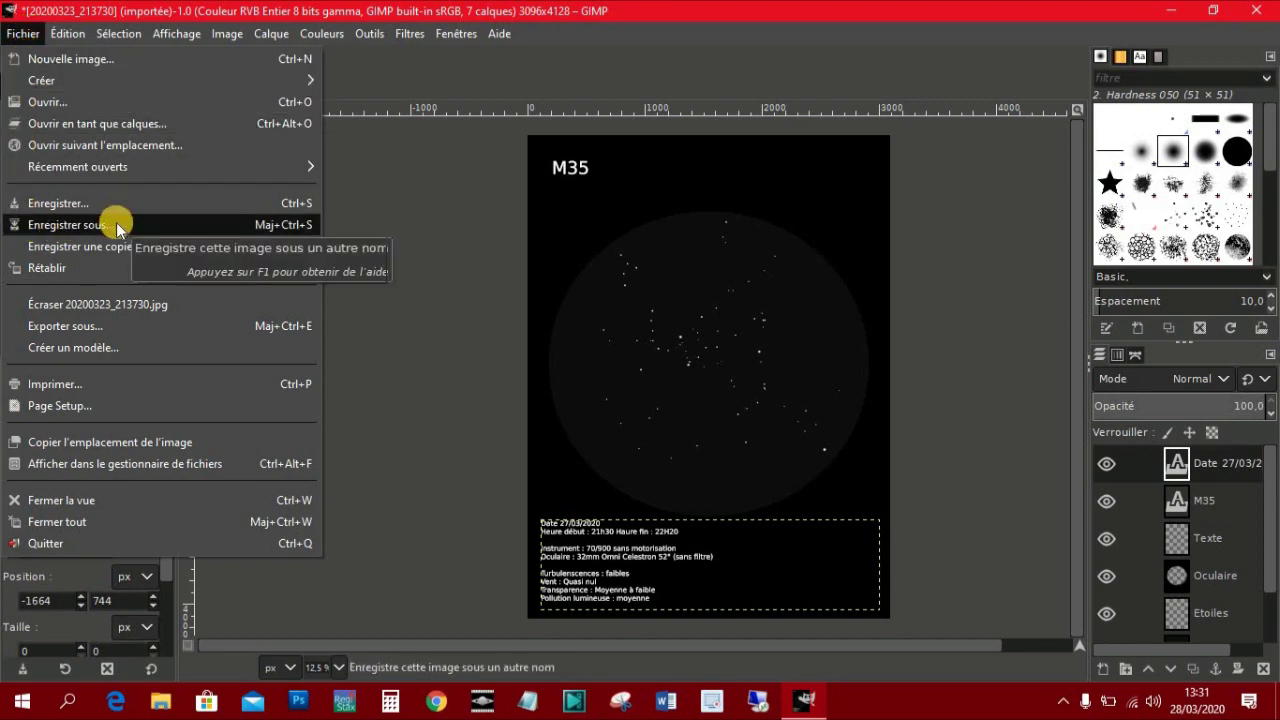
click(42, 334)
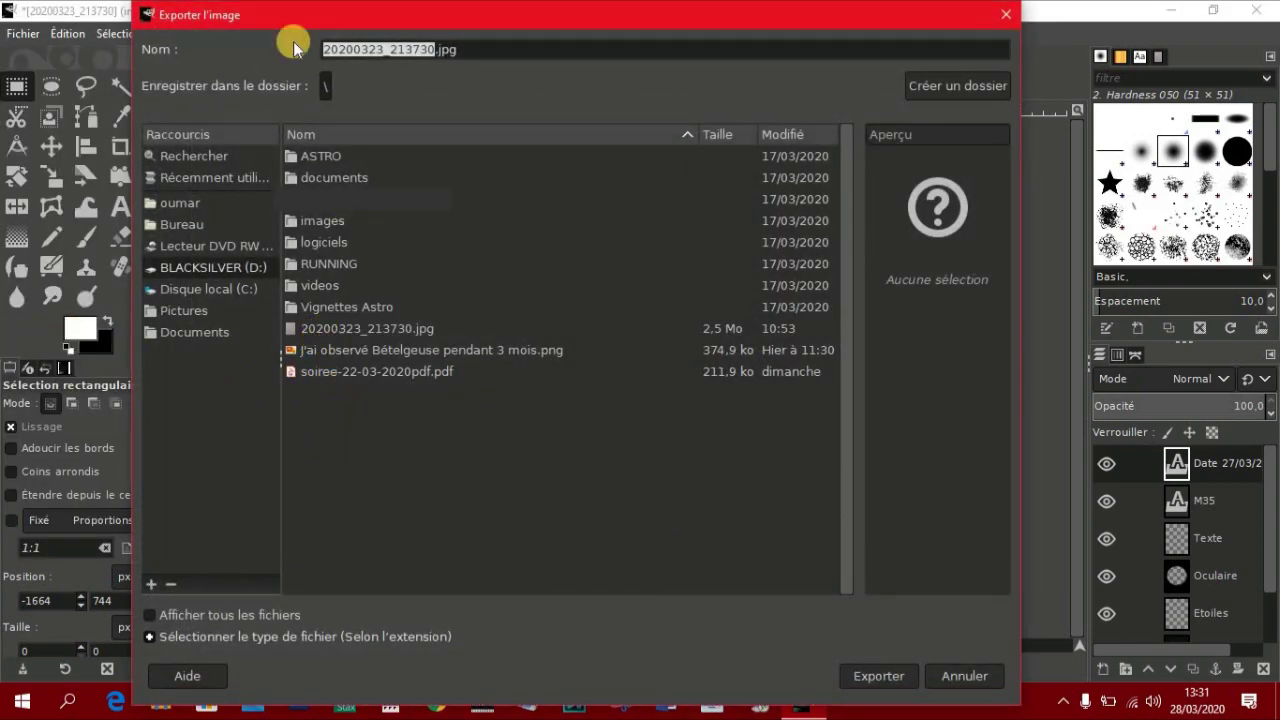
click(432, 49)
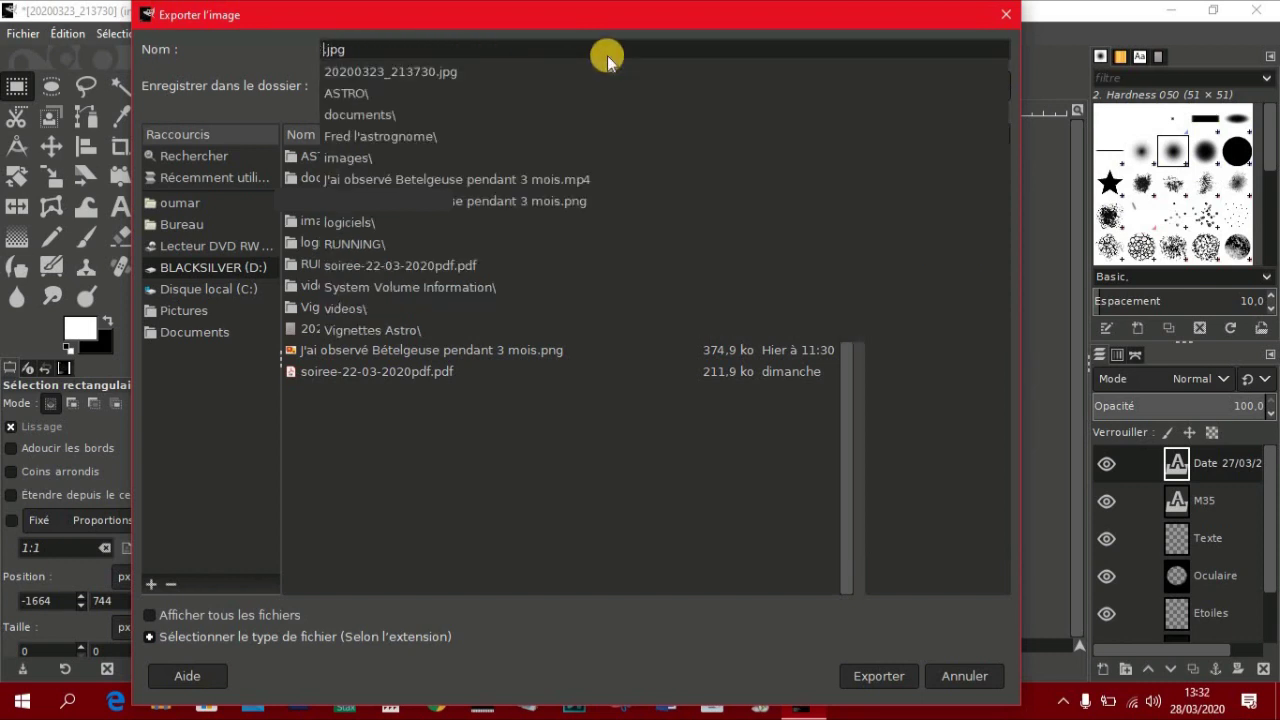
text(M35)
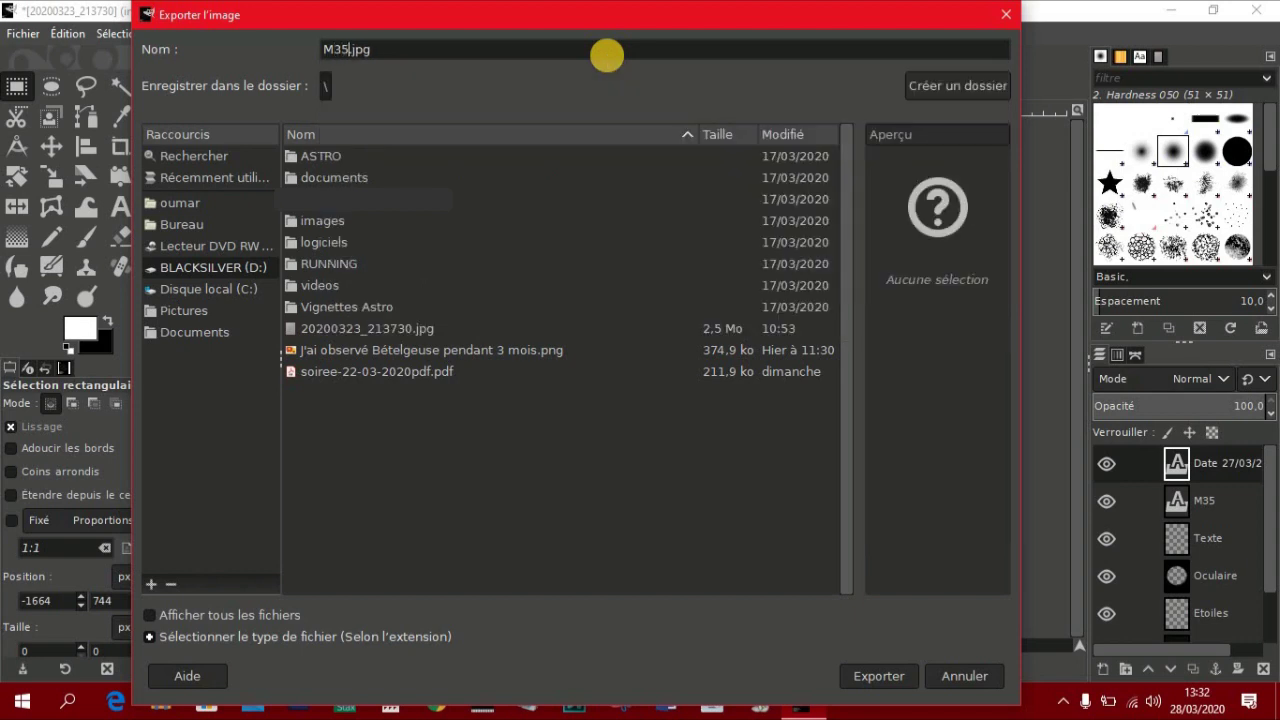
click(895, 679)
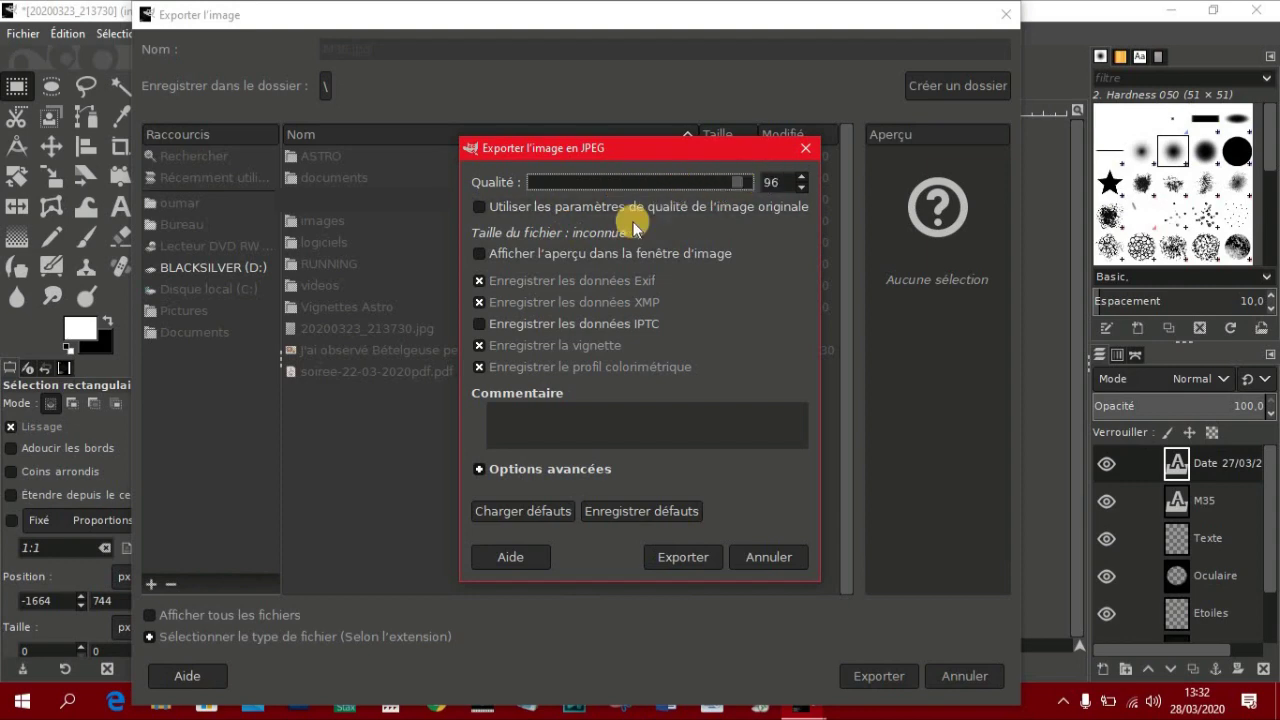
click(682, 560)
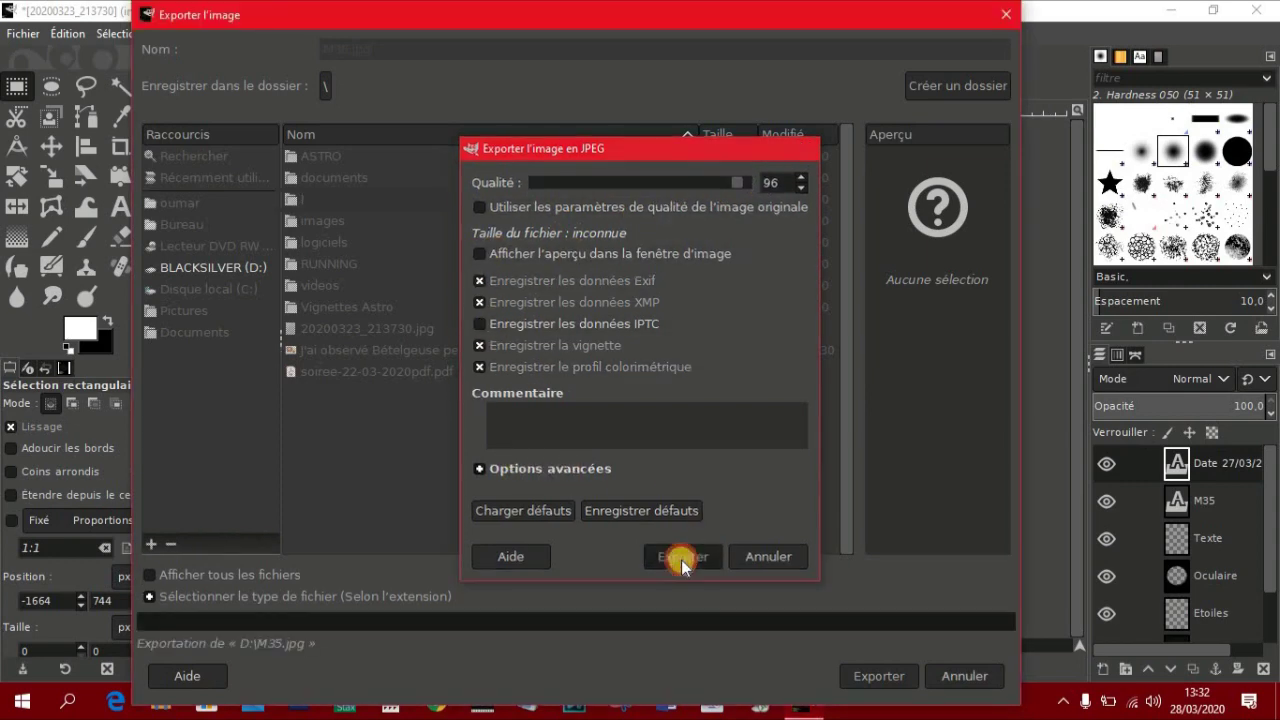
click(1257, 10)
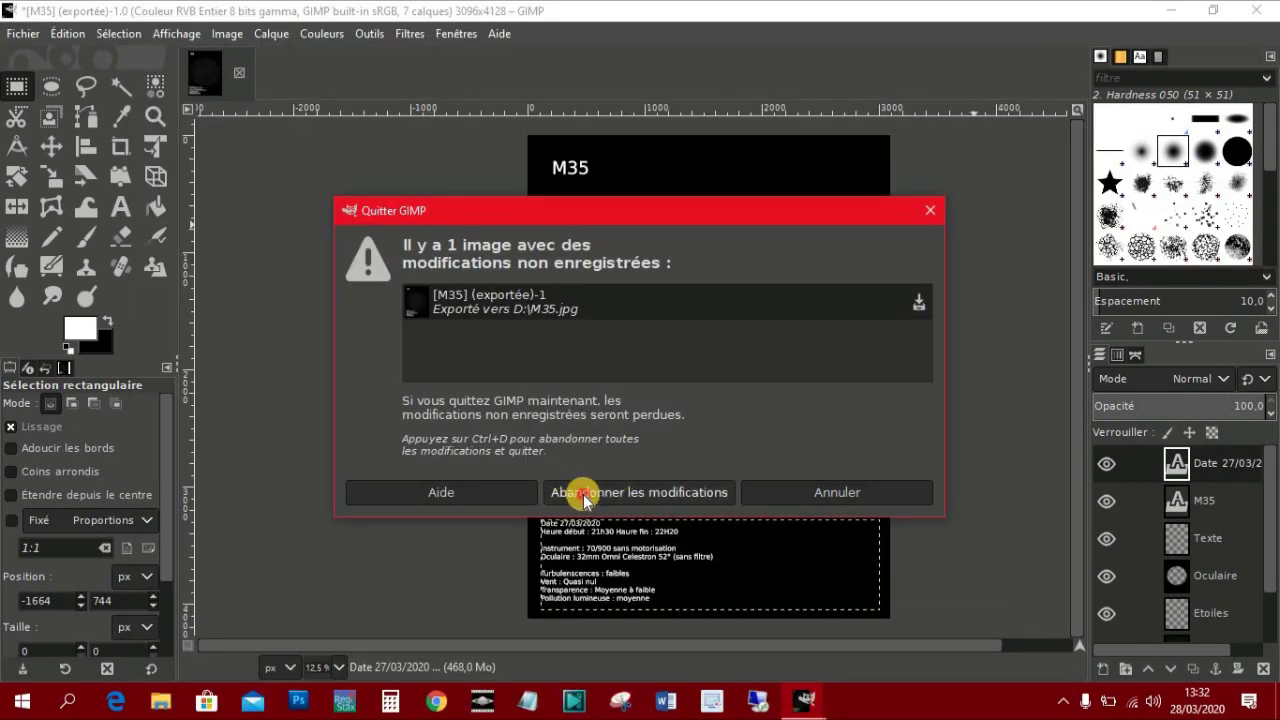
click(575, 490)
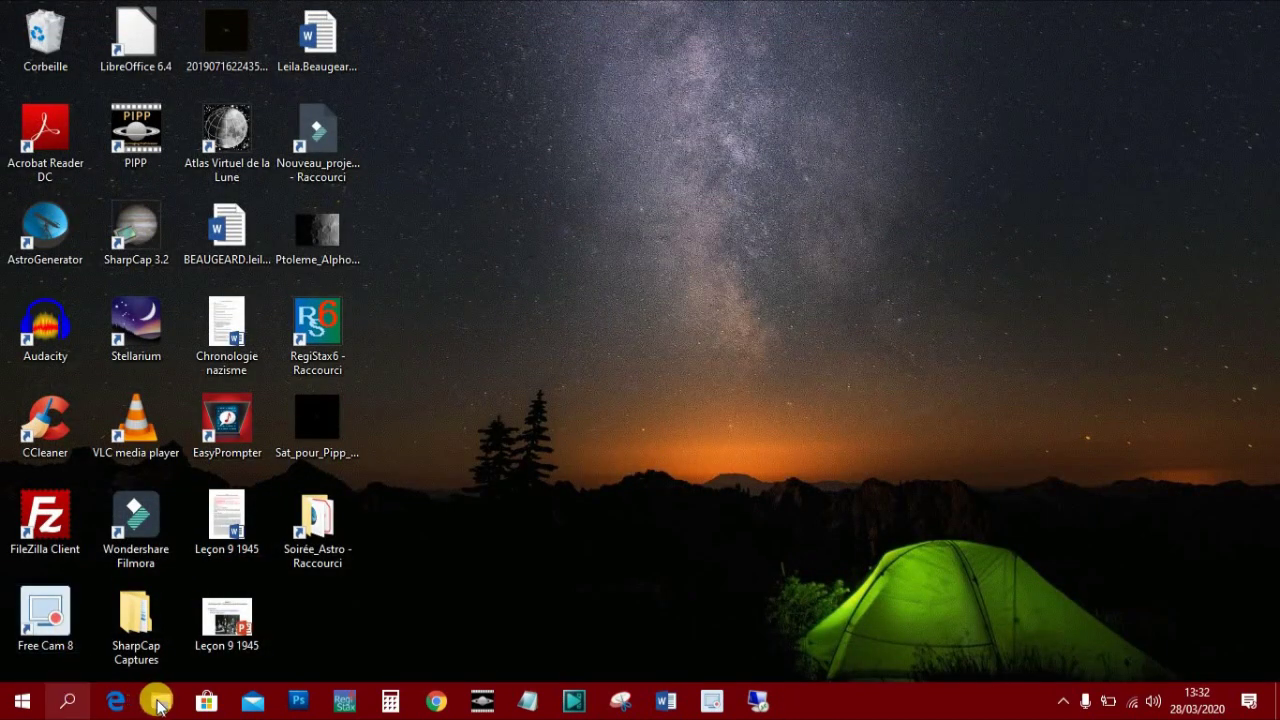
- In File Explorer, find M35.jpg on BLACKSILVER (D:) and open it, bringing up the app chooser
click(160, 701)
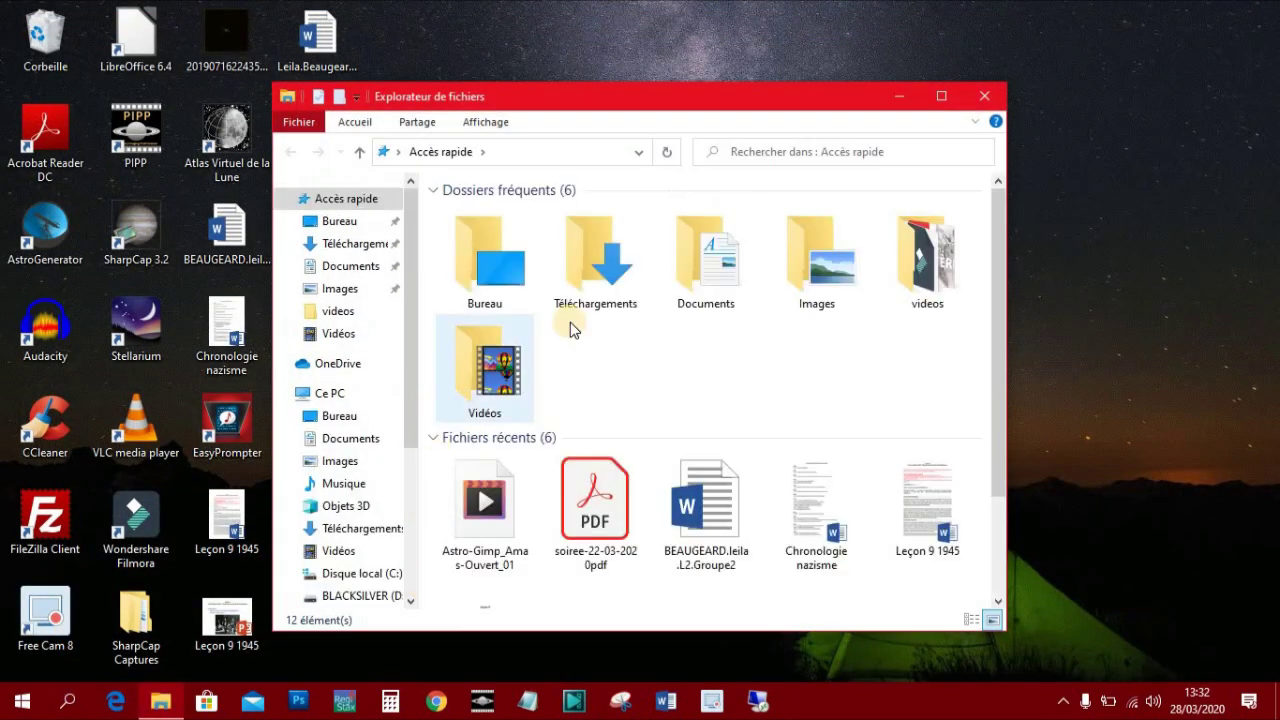
click(350, 291)
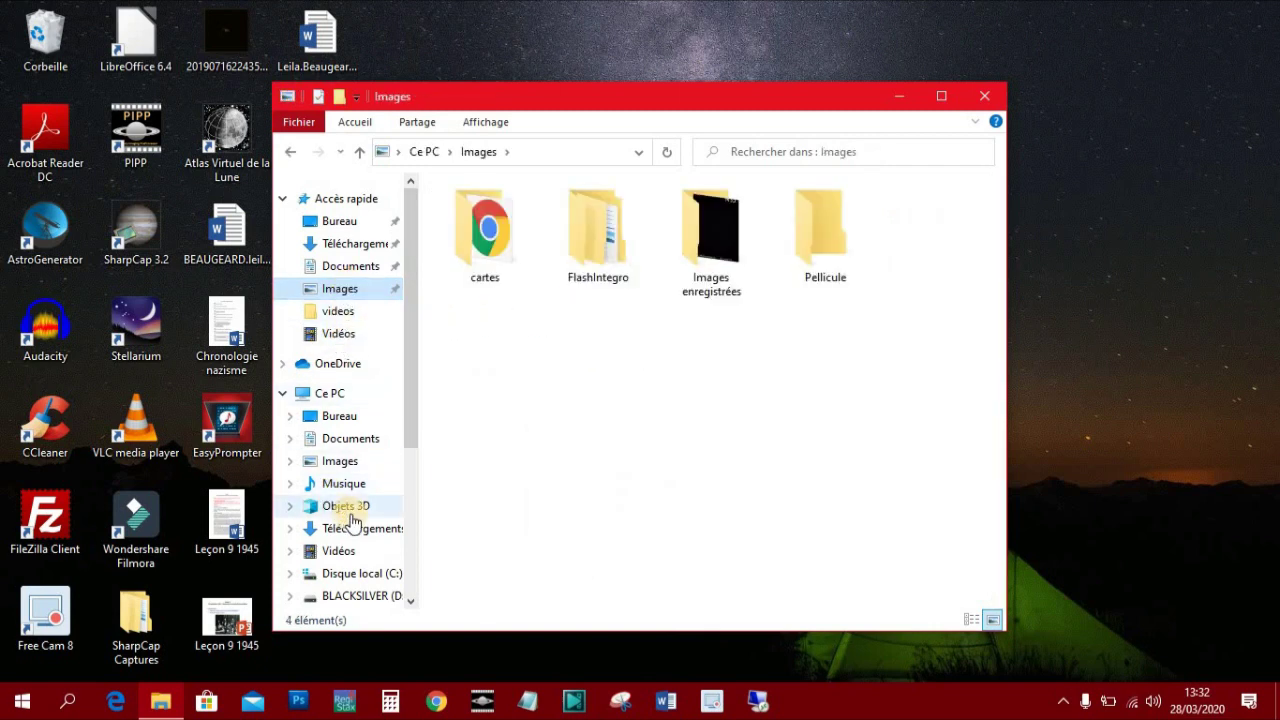
click(358, 596)
scroll(603, 465, down, 3)
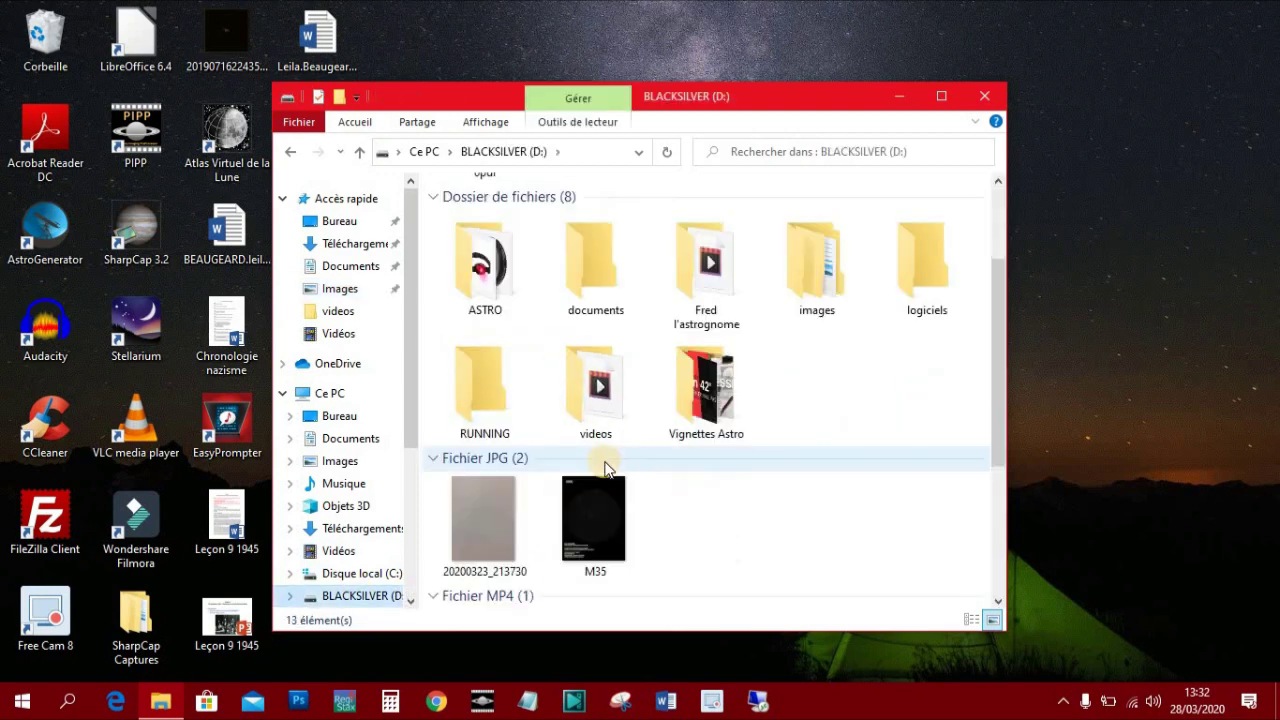
scroll(597, 372, down, 5)
scroll(597, 375, up, 5)
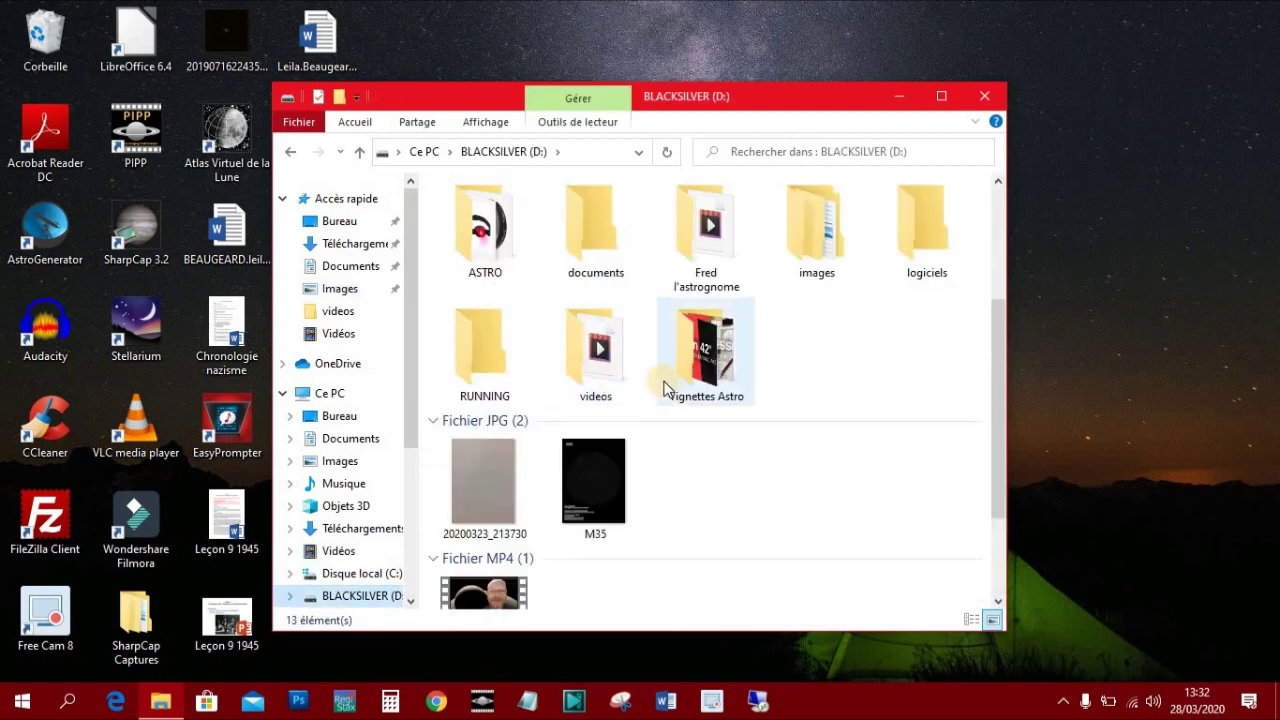
scroll(700, 334, down, 2)
click(603, 295)
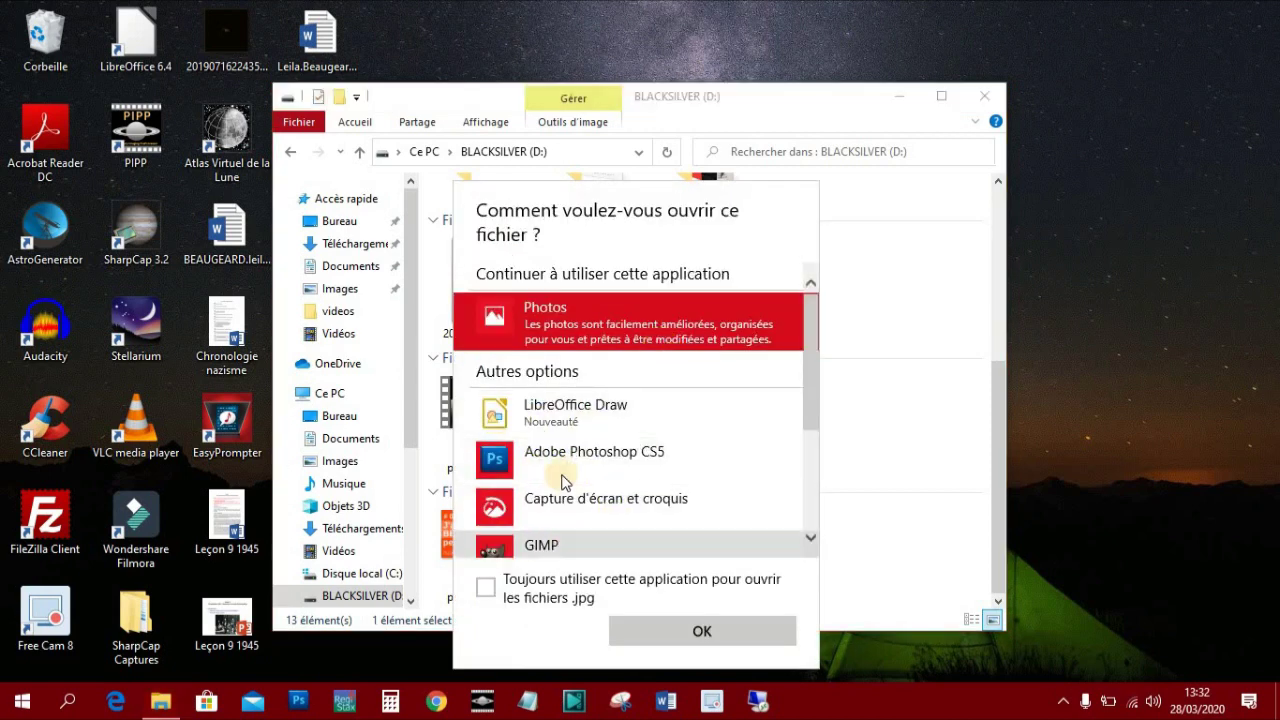
- Open M35.jpg in Photos, move the window aside and zoom in on the star field
click(665, 630)
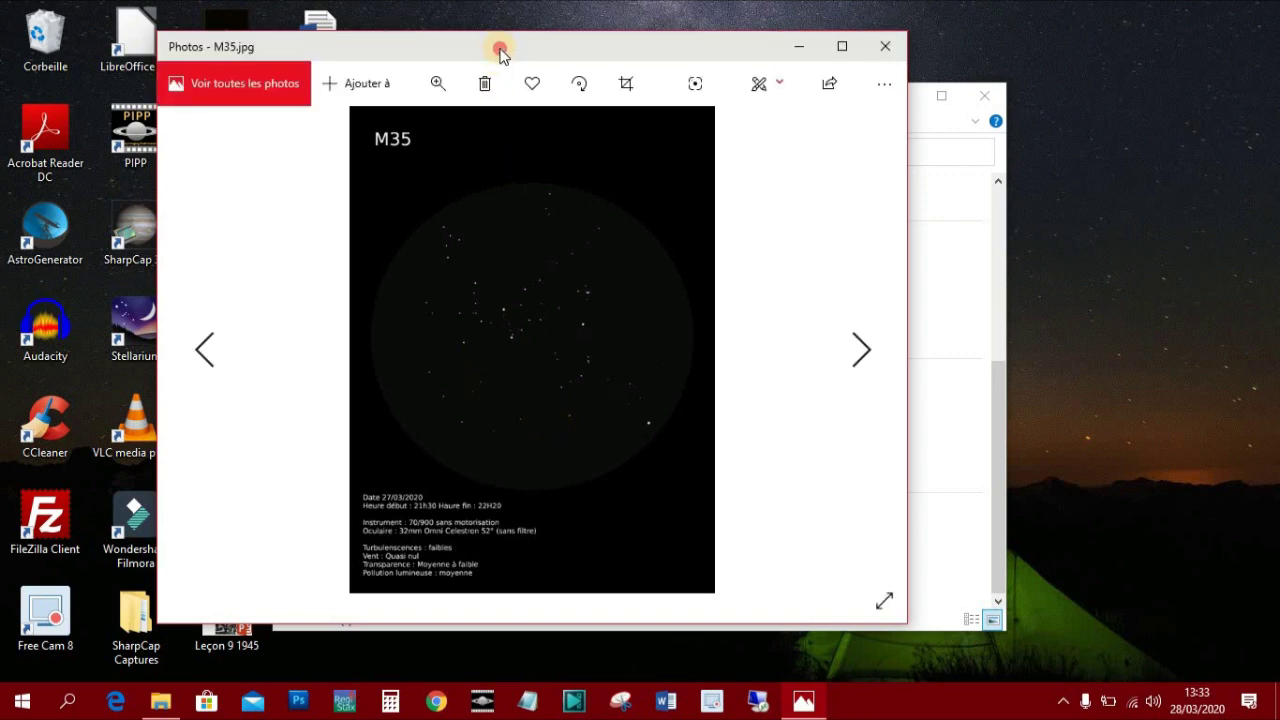
mouse_move(500, 52)
mouse_down()
mouse_move(670, 57)
mouse_move(680, 39)
mouse_up()
click(605, 75)
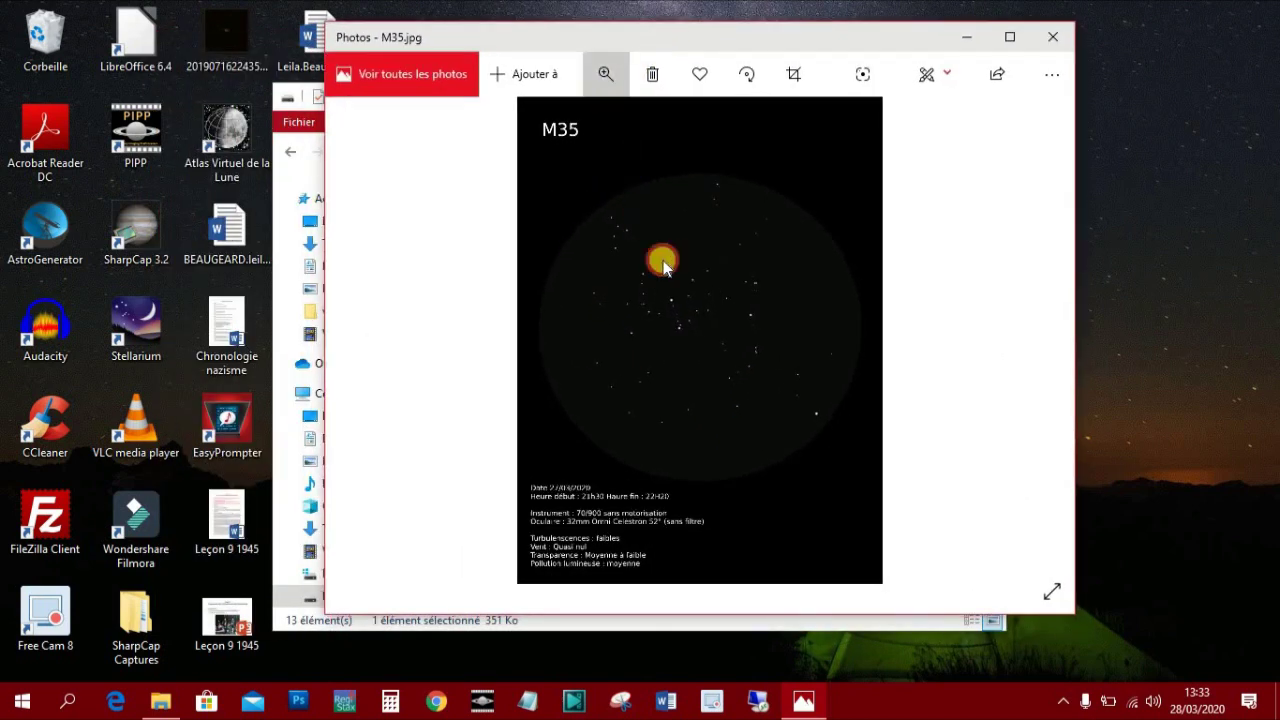
click(522, 122)
mouse_move(522, 122)
mouse_down()
mouse_move(562, 120)
mouse_move(521, 118)
mouse_up()
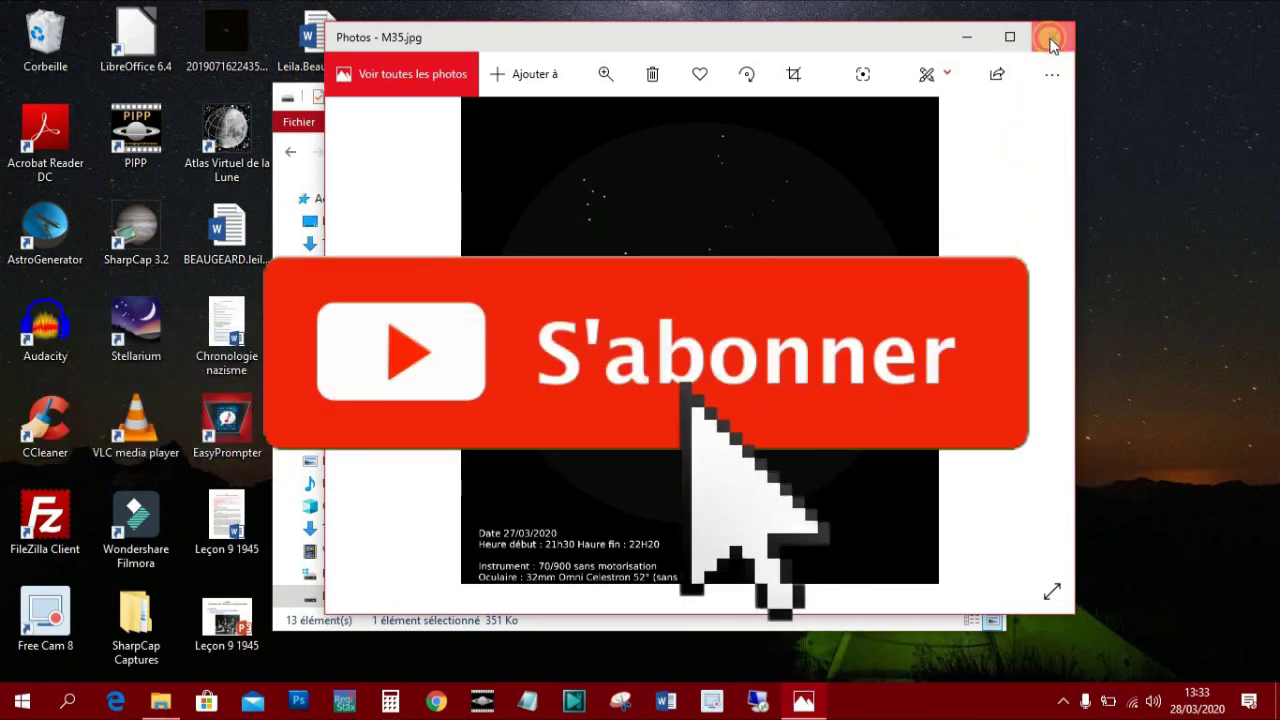
- Close the Photos viewer and the File Explorer window
click(1052, 37)
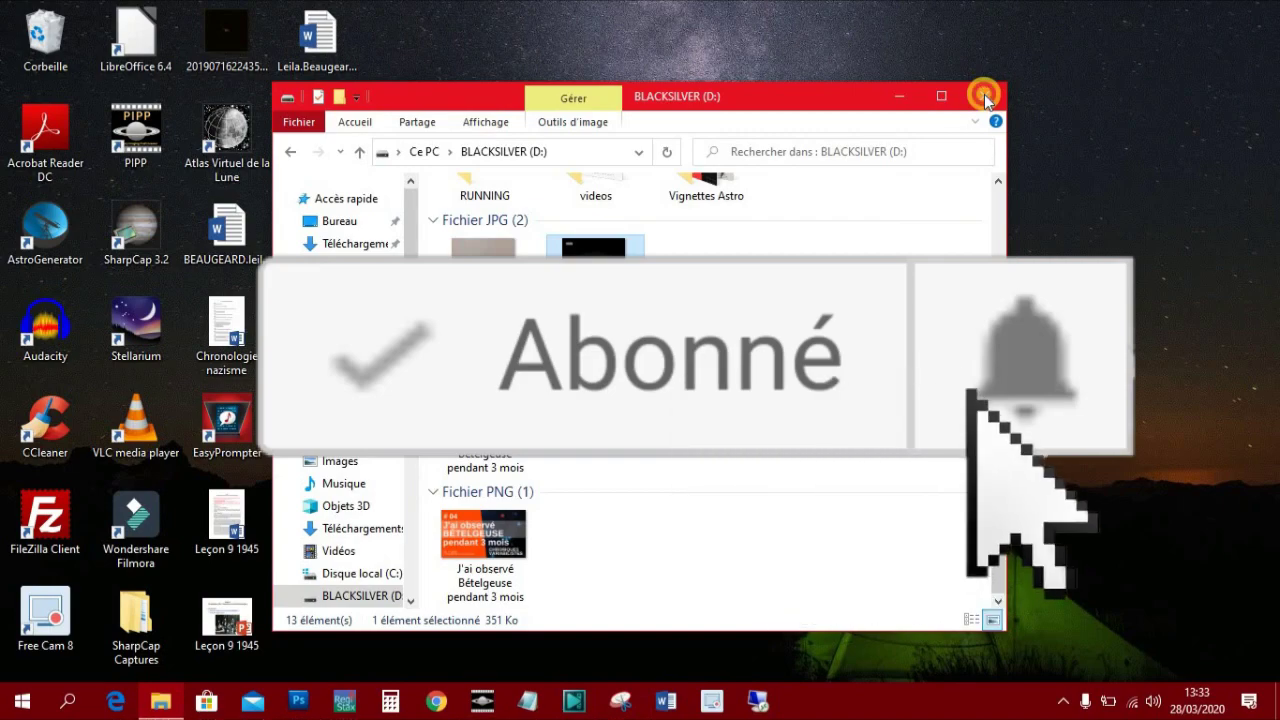
click(985, 97)
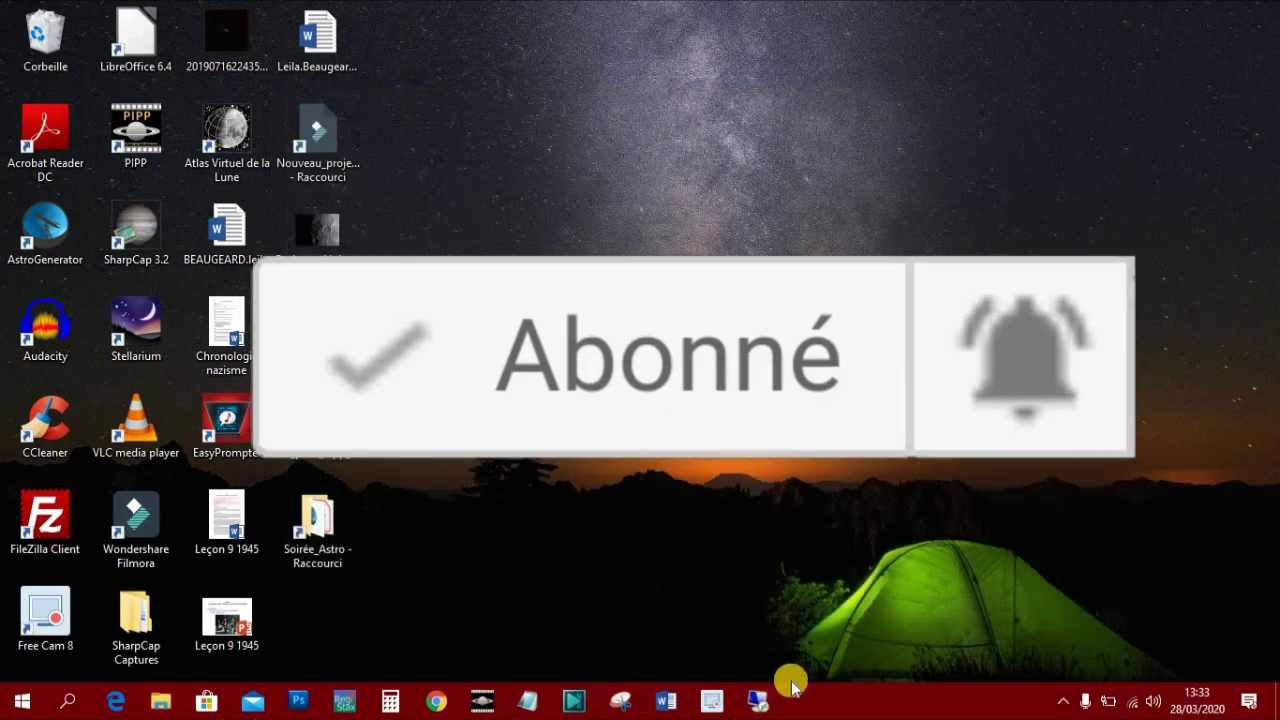